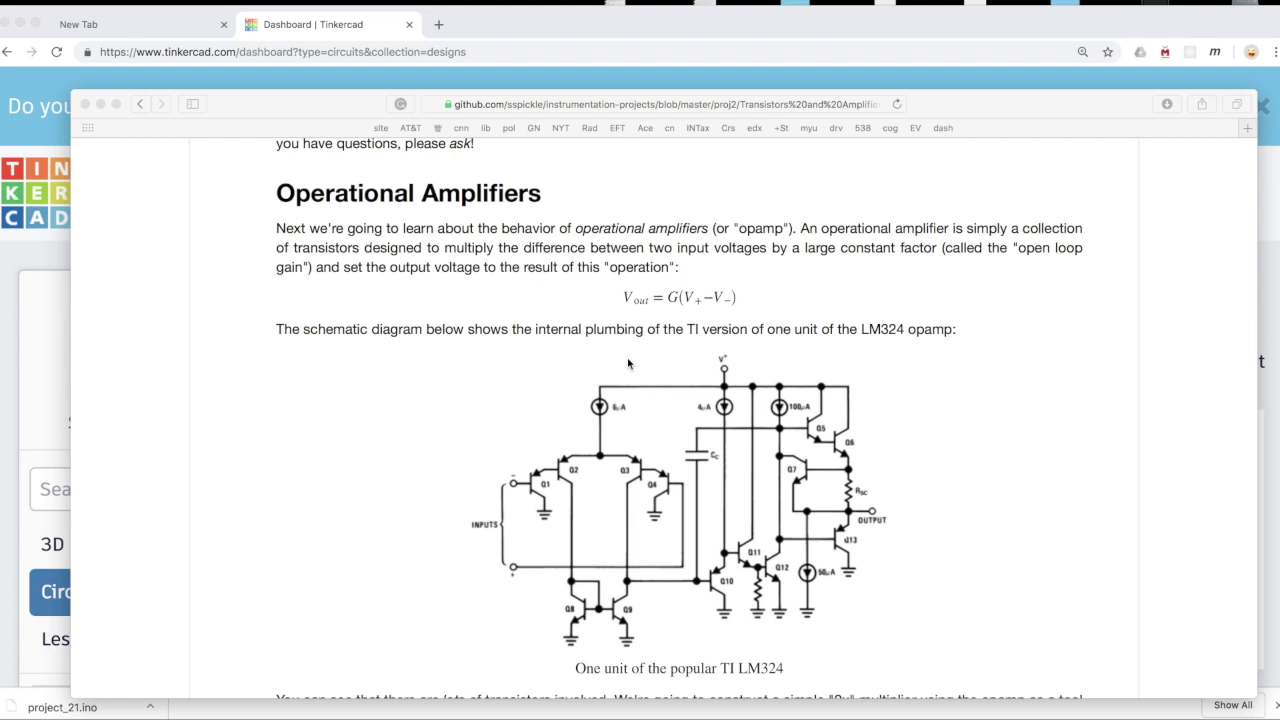
Step: Scroll the notebook past the LM324 schematic to the In [11] cell and its V(C) plot from triangle.csv
scroll(628, 363, "up", 10)
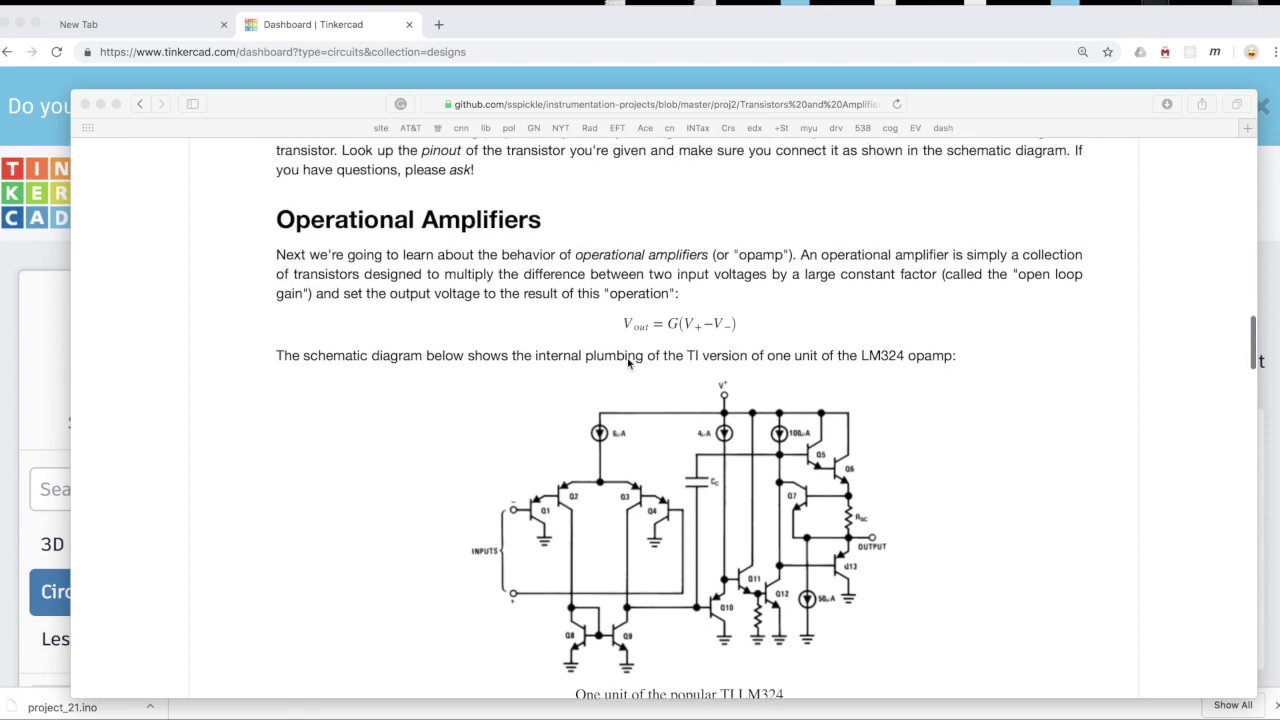
scroll(628, 363, "up", 3)
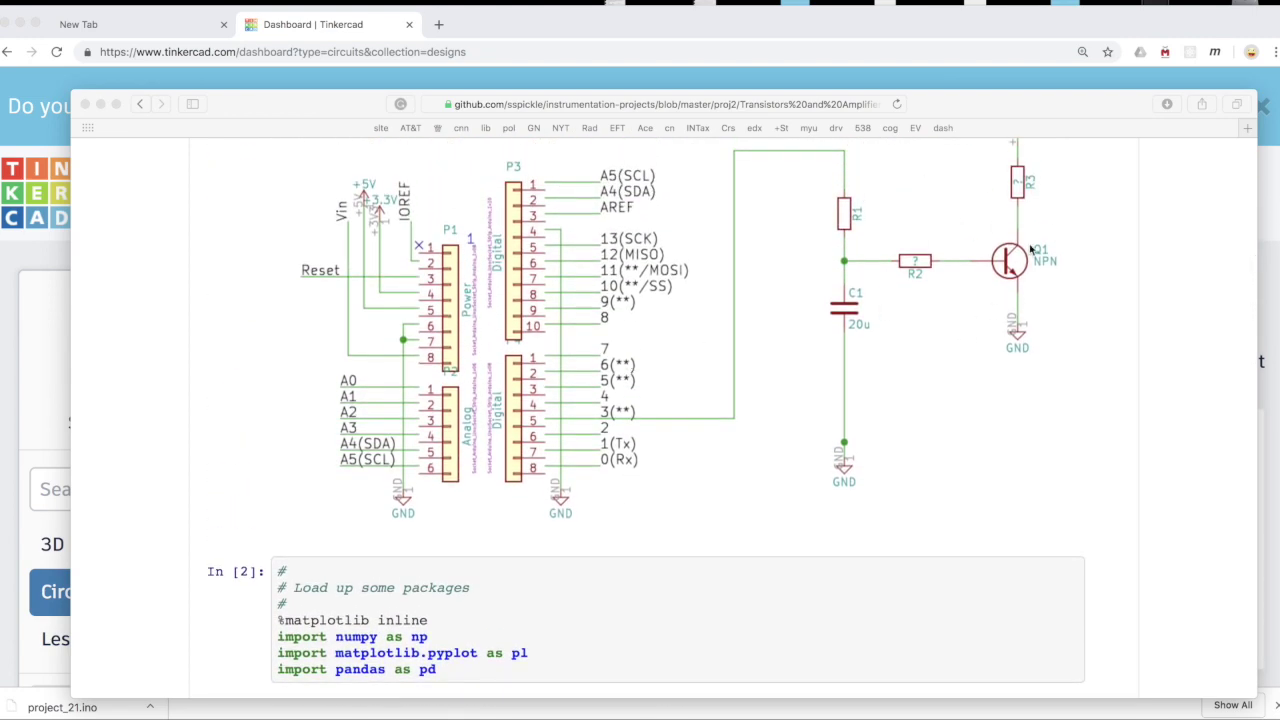
scroll(874, 315, "up", 1)
scroll(873, 310, "down", 15)
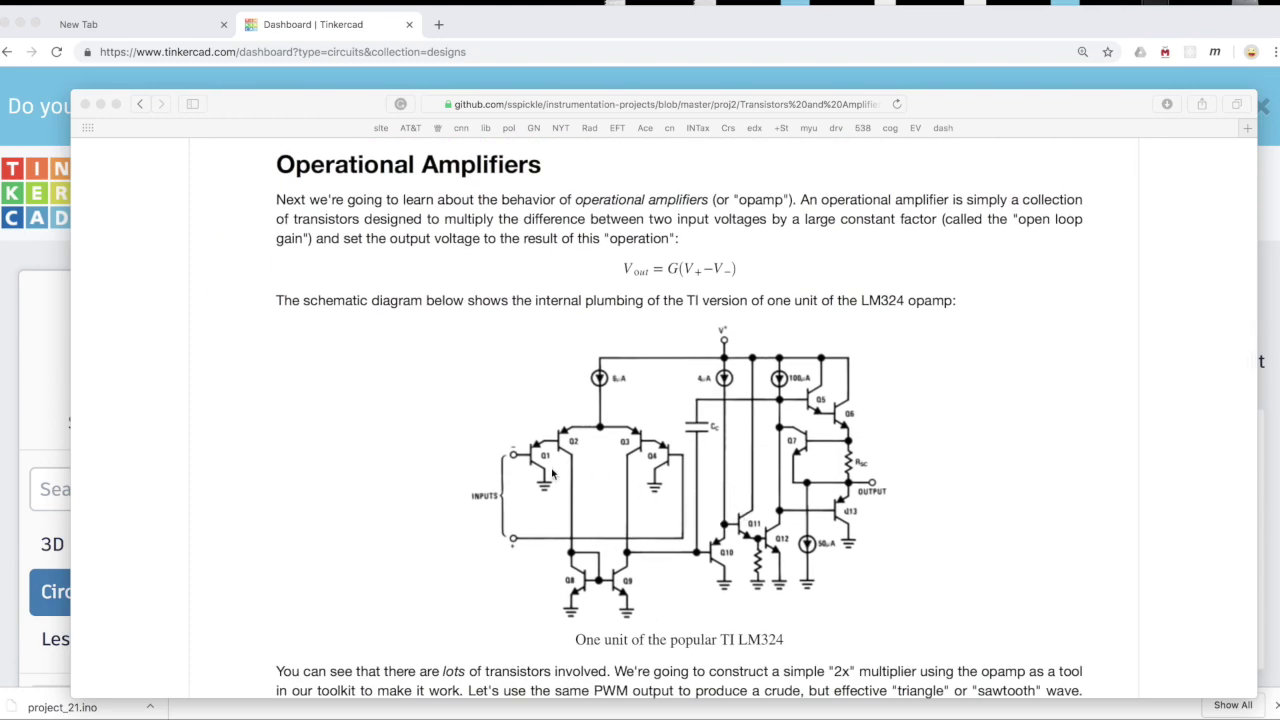
scroll(638, 459, "down", 1)
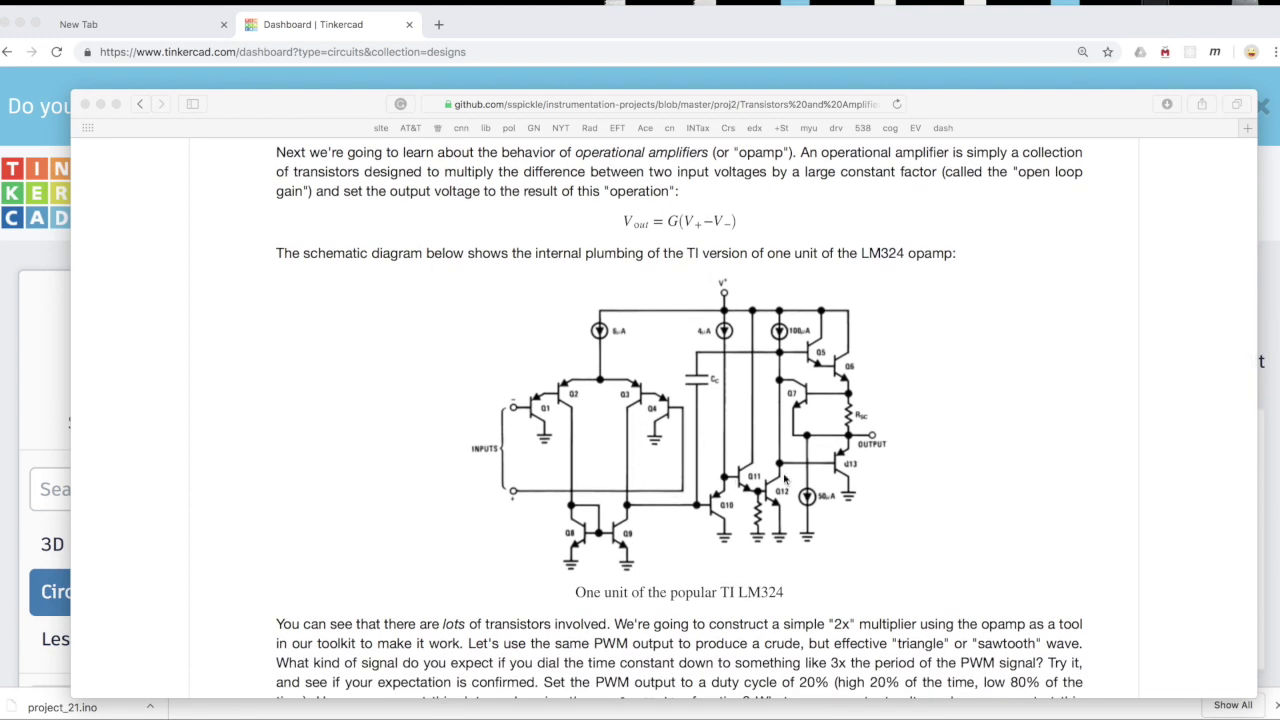
scroll(670, 449, "down", 1)
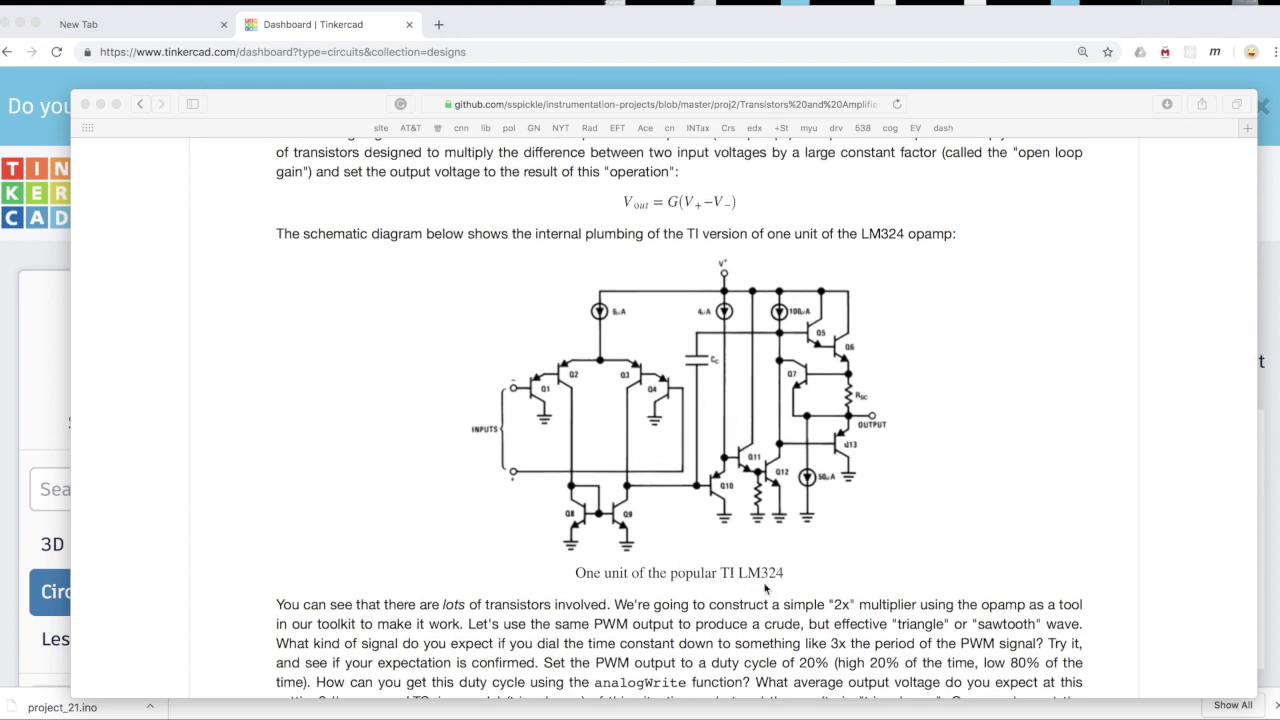
scroll(816, 586, "down", 2)
scroll(816, 586, "up", 1)
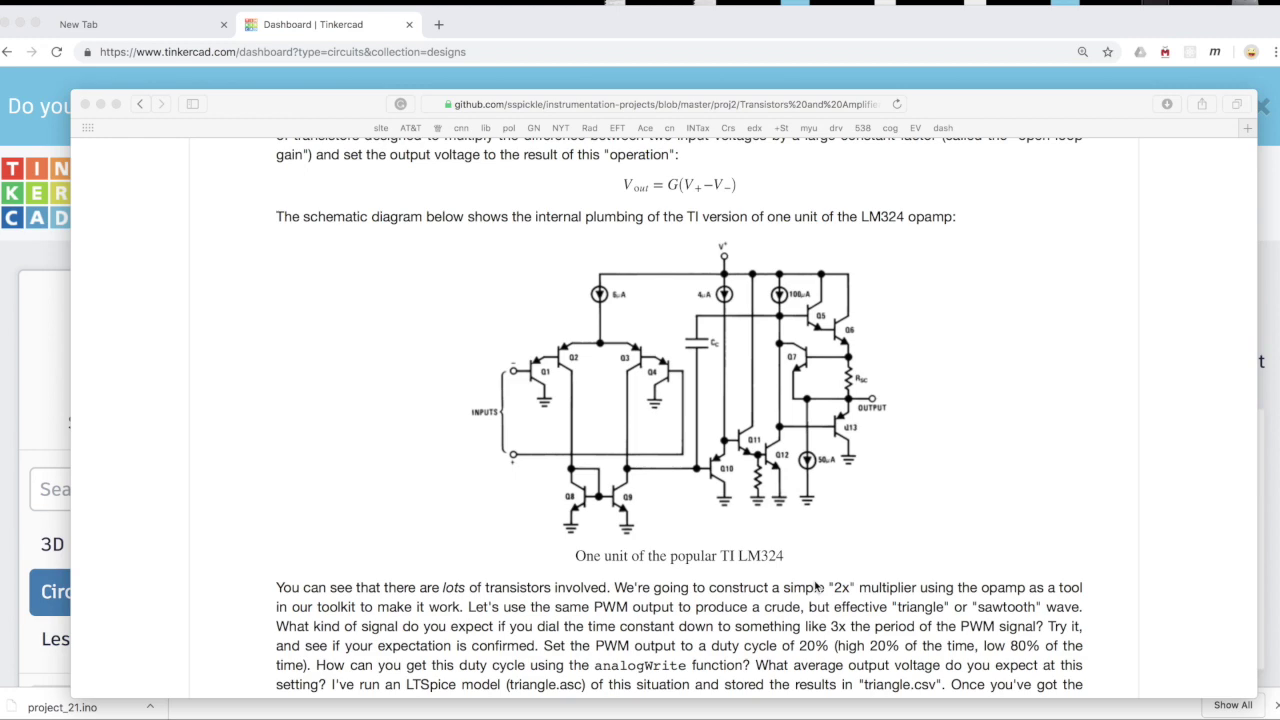
scroll(815, 586, "down", 2)
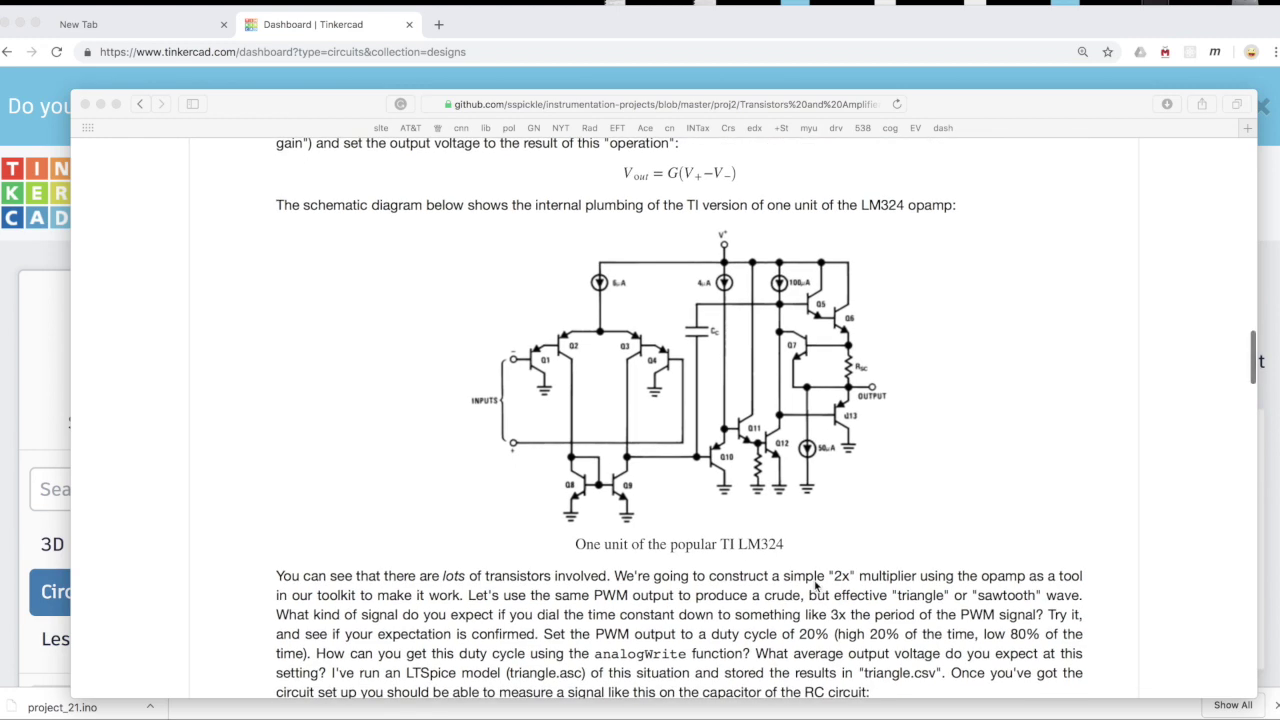
scroll(815, 586, "up", 2)
scroll(815, 586, "up", 1)
scroll(815, 586, "down", 1)
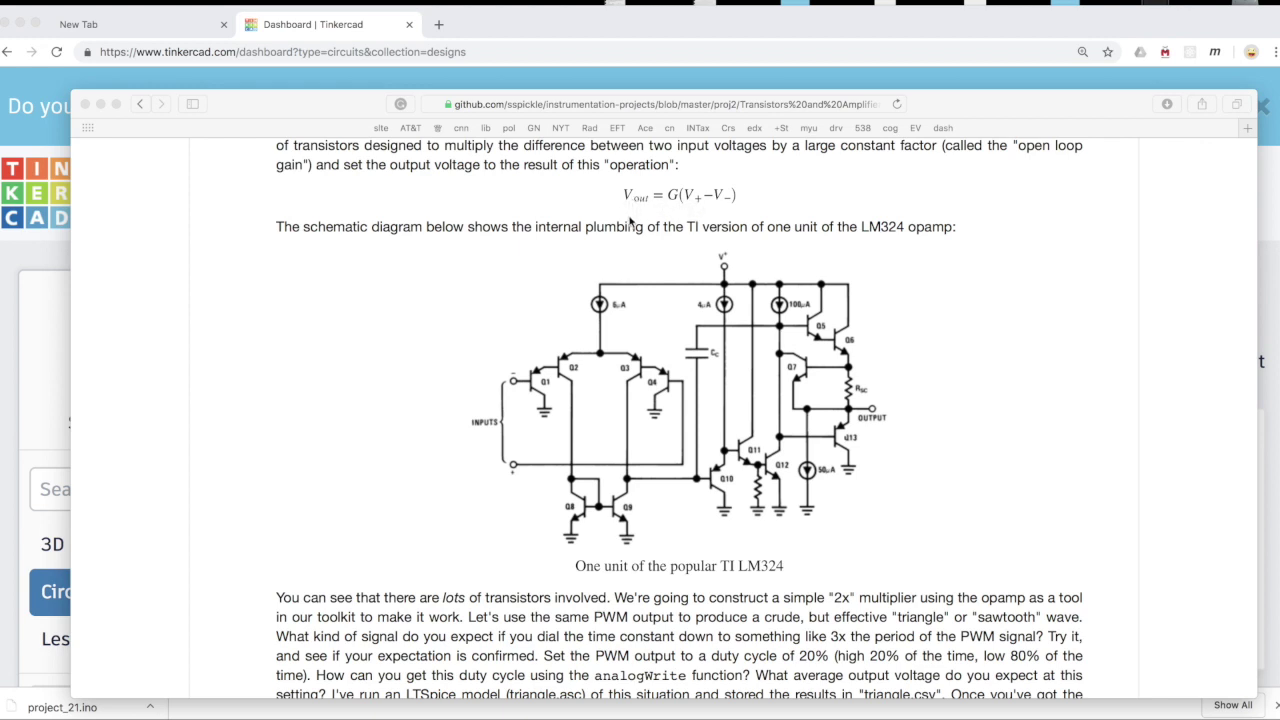
scroll(635, 217, "down", 5)
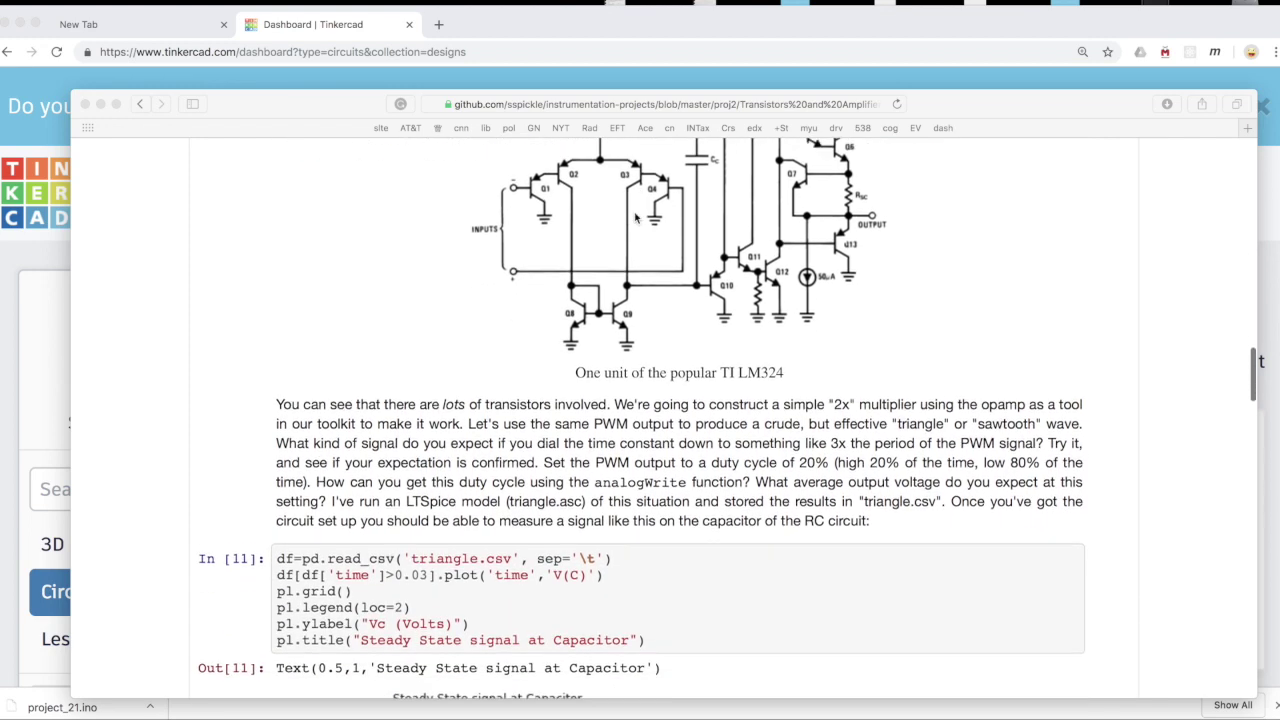
scroll(635, 217, "up", 5)
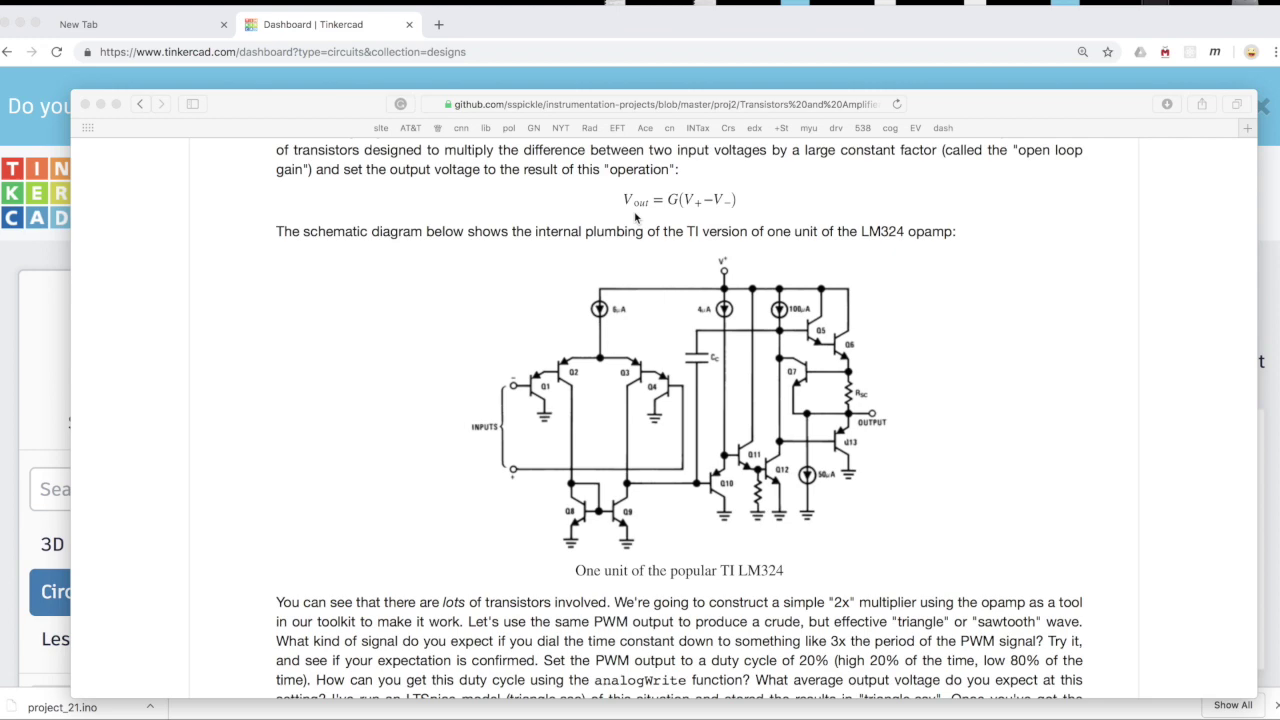
scroll(635, 217, "down", 4)
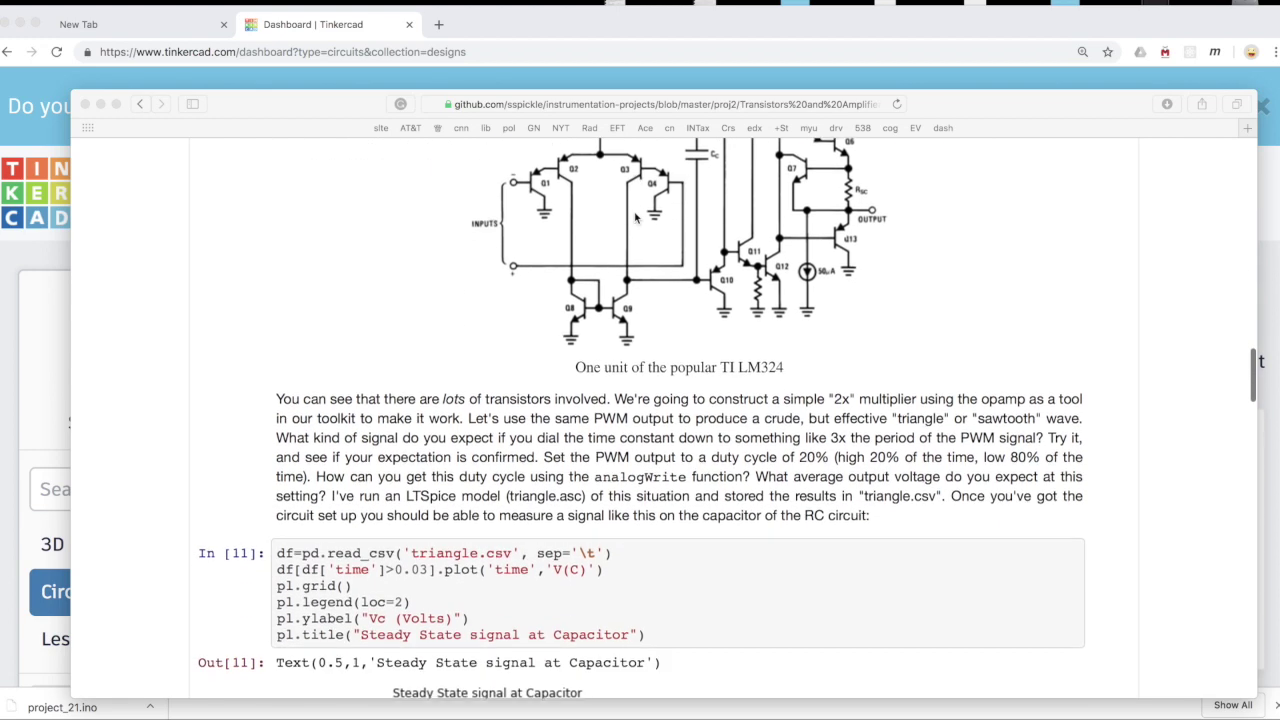
scroll(635, 217, "up", 3)
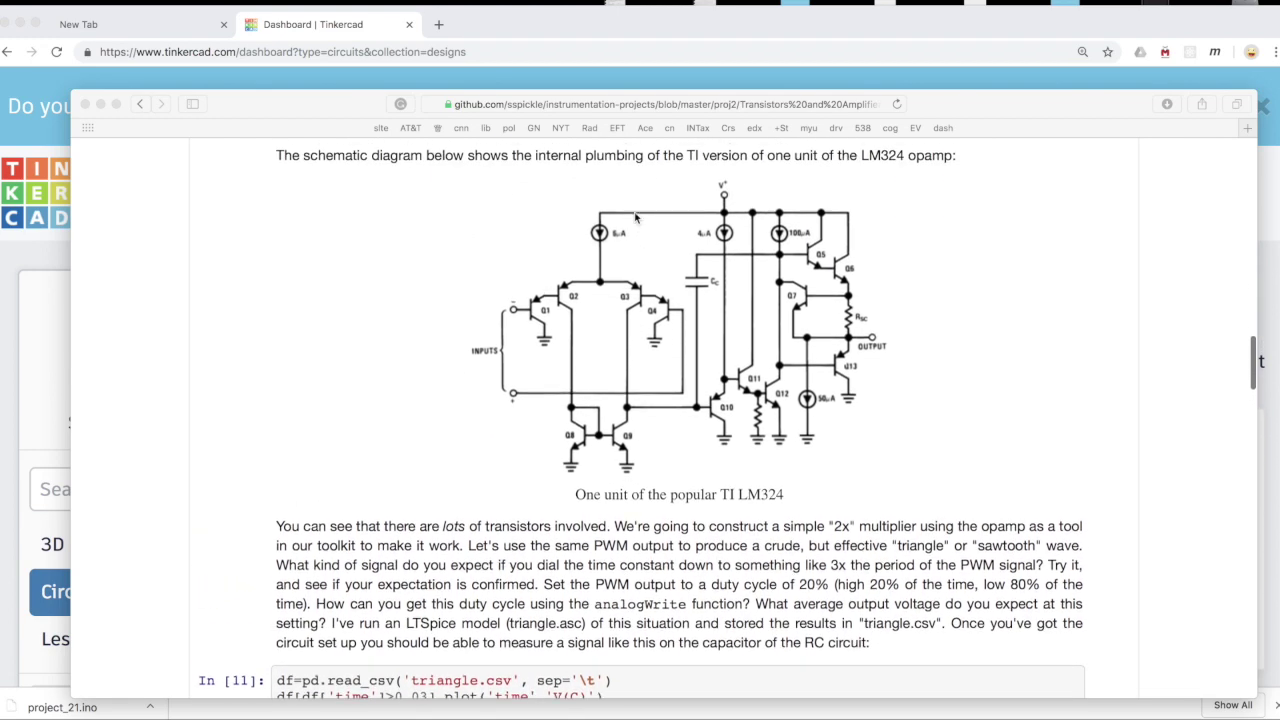
scroll(635, 217, "up", 1)
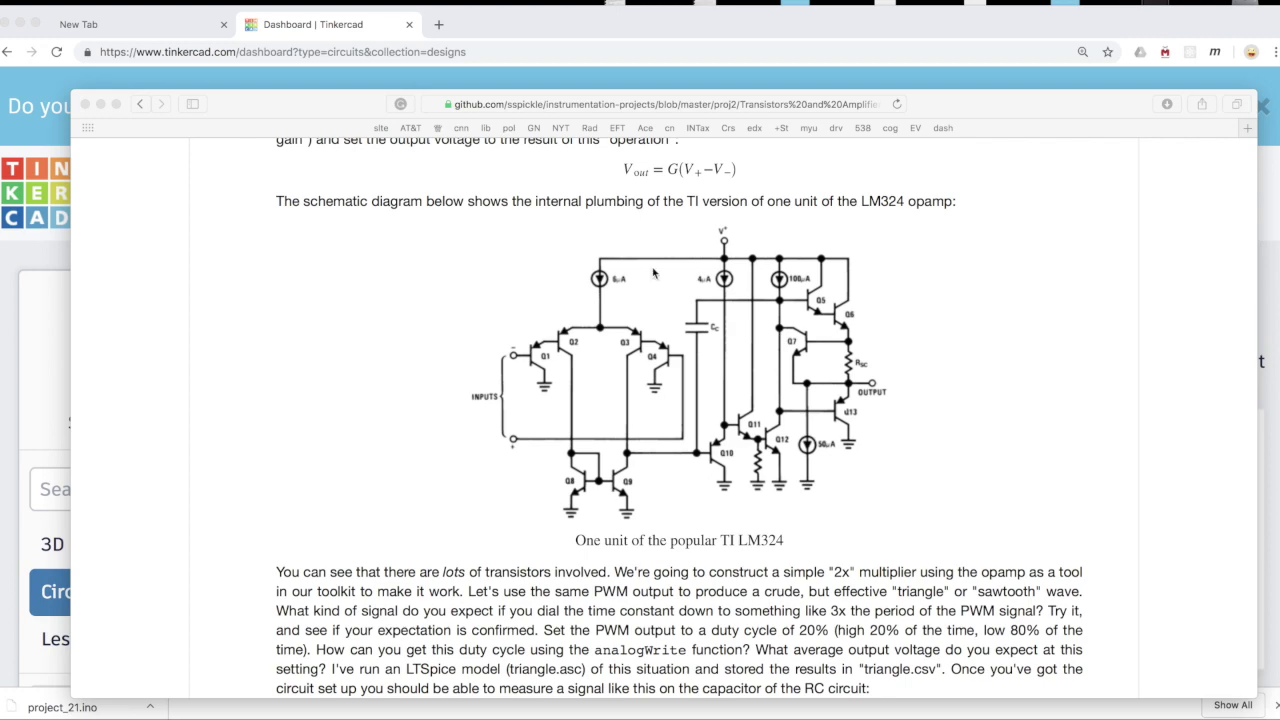
scroll(654, 270, "down", 5)
scroll(654, 272, "up", 5)
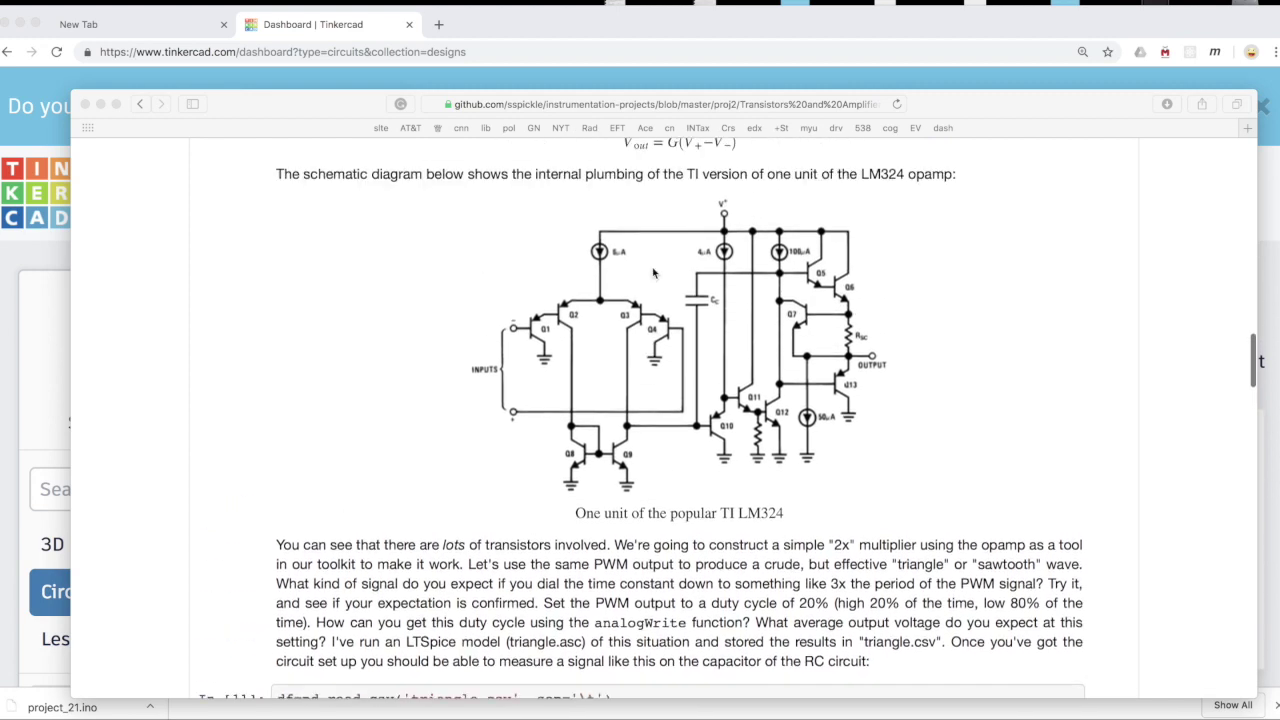
scroll(643, 343, "down", 1)
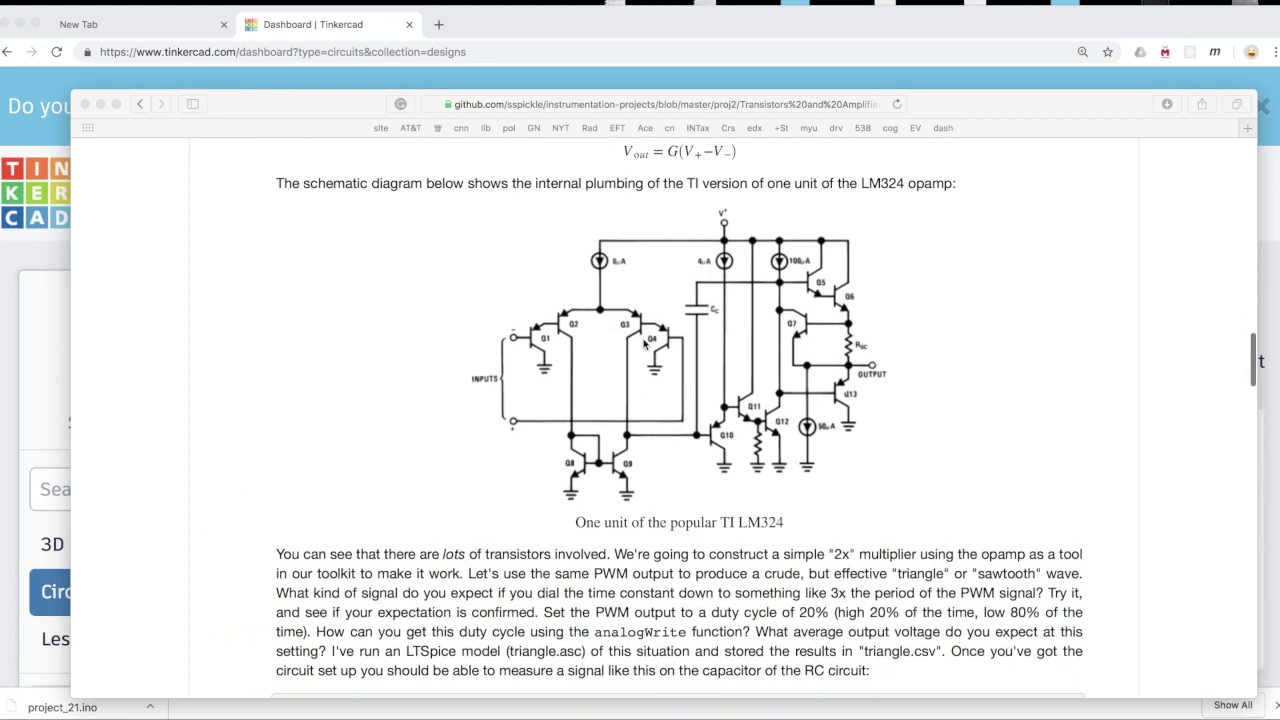
scroll(643, 343, "down", 7)
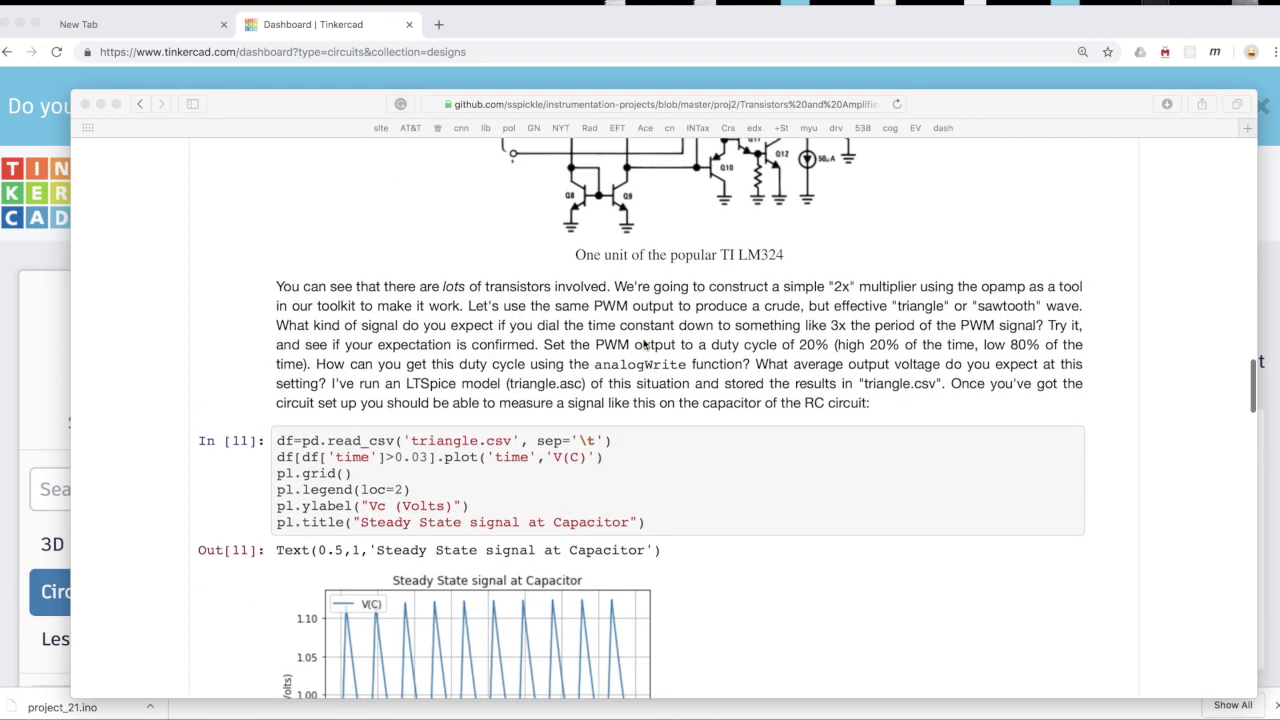
scroll(643, 343, "up", 1)
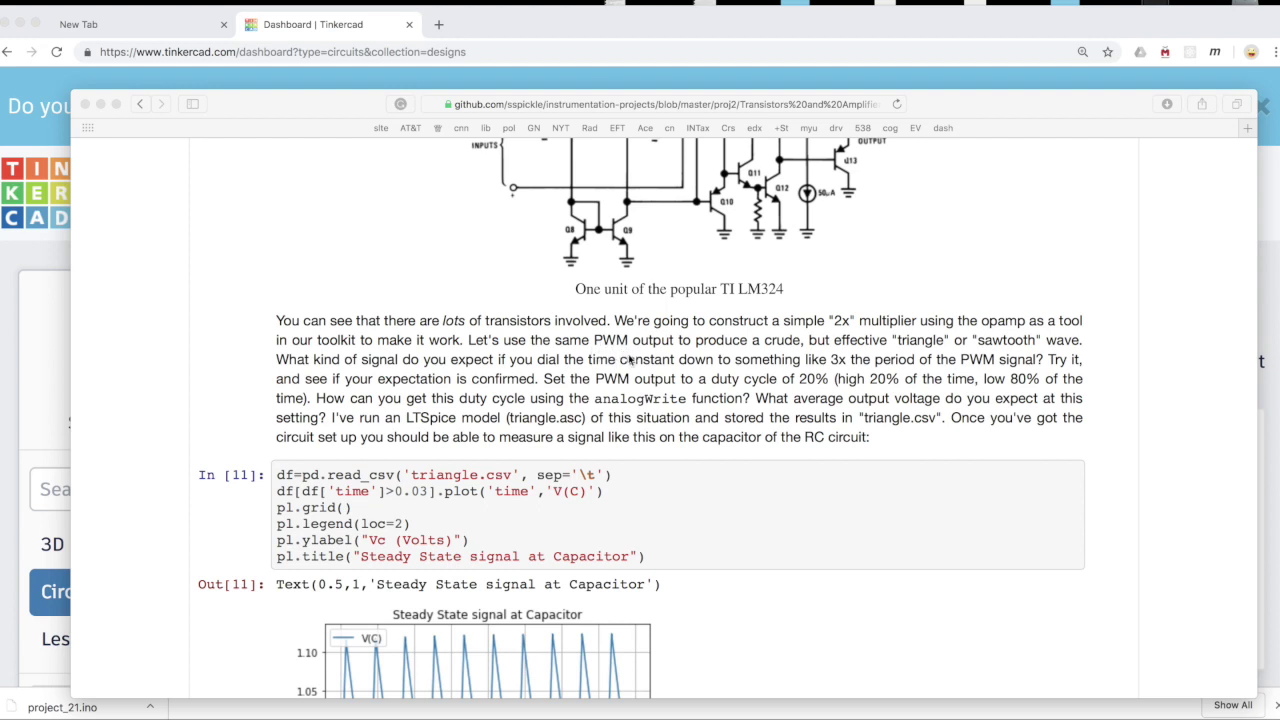
scroll(619, 360, "down", 1)
scroll(619, 360, "down", 5)
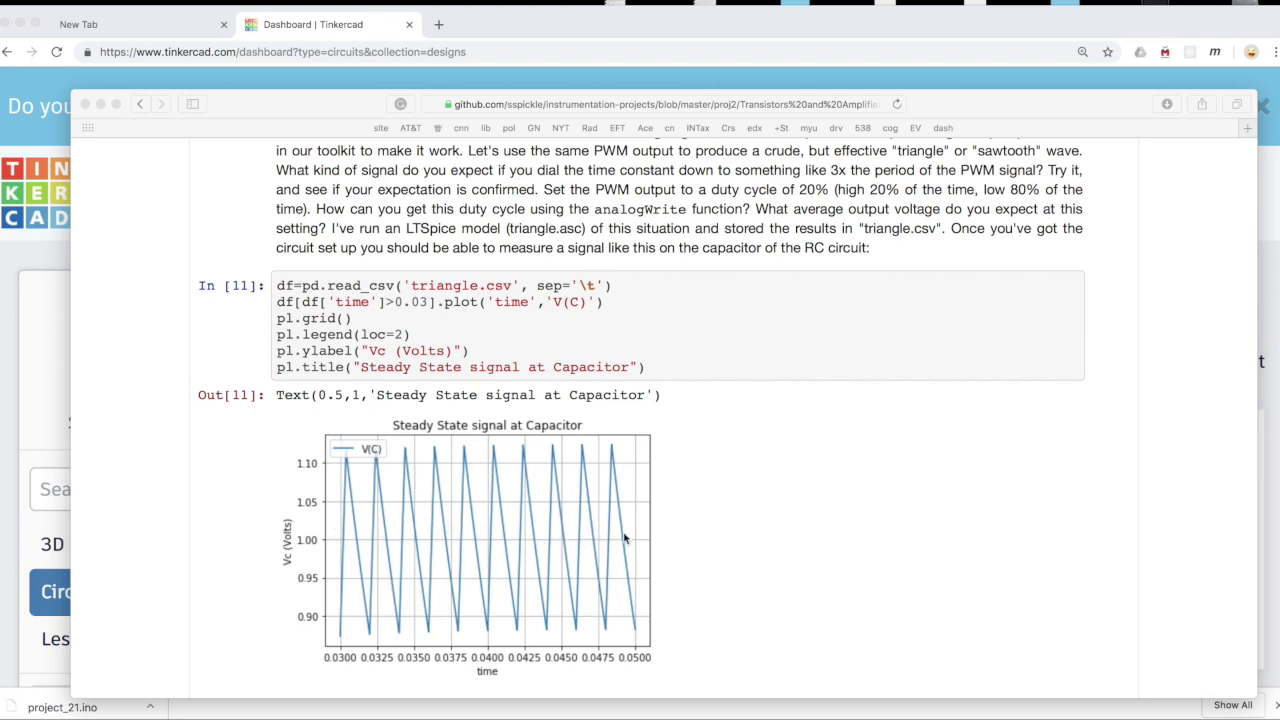
scroll(624, 539, "up", 2)
scroll(624, 539, "down", 3)
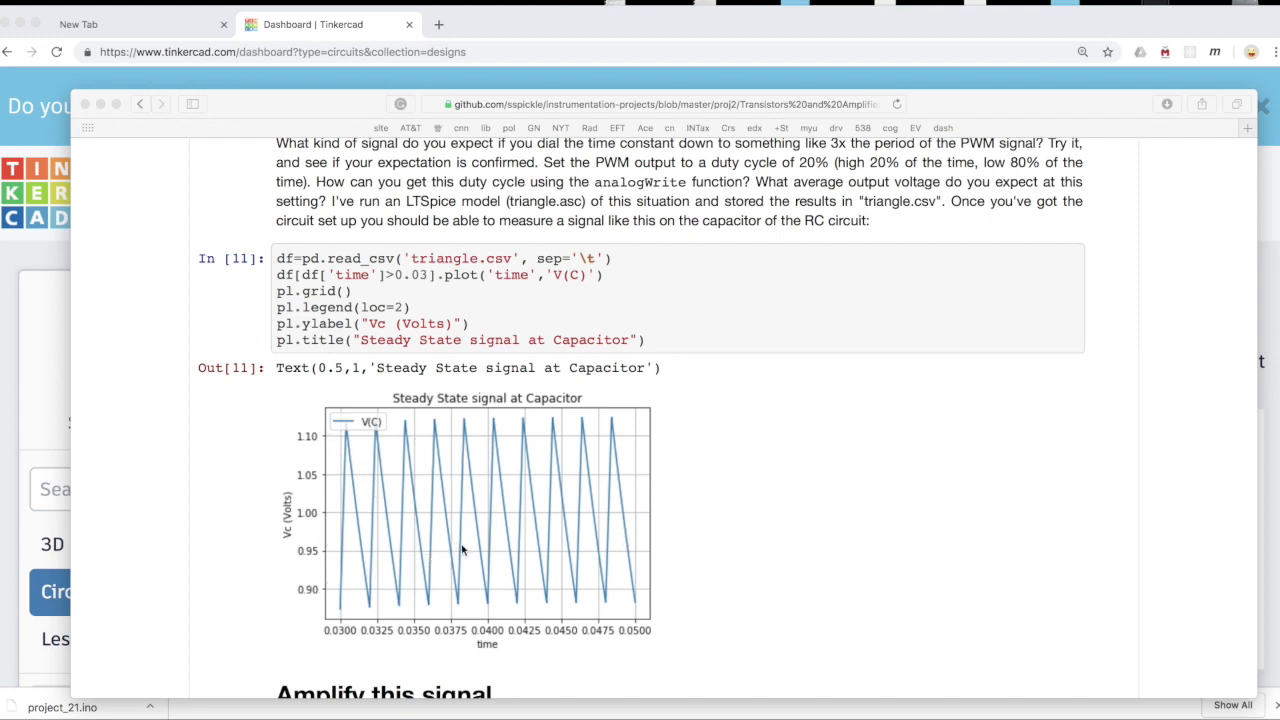
scroll(485, 540, "down", 1)
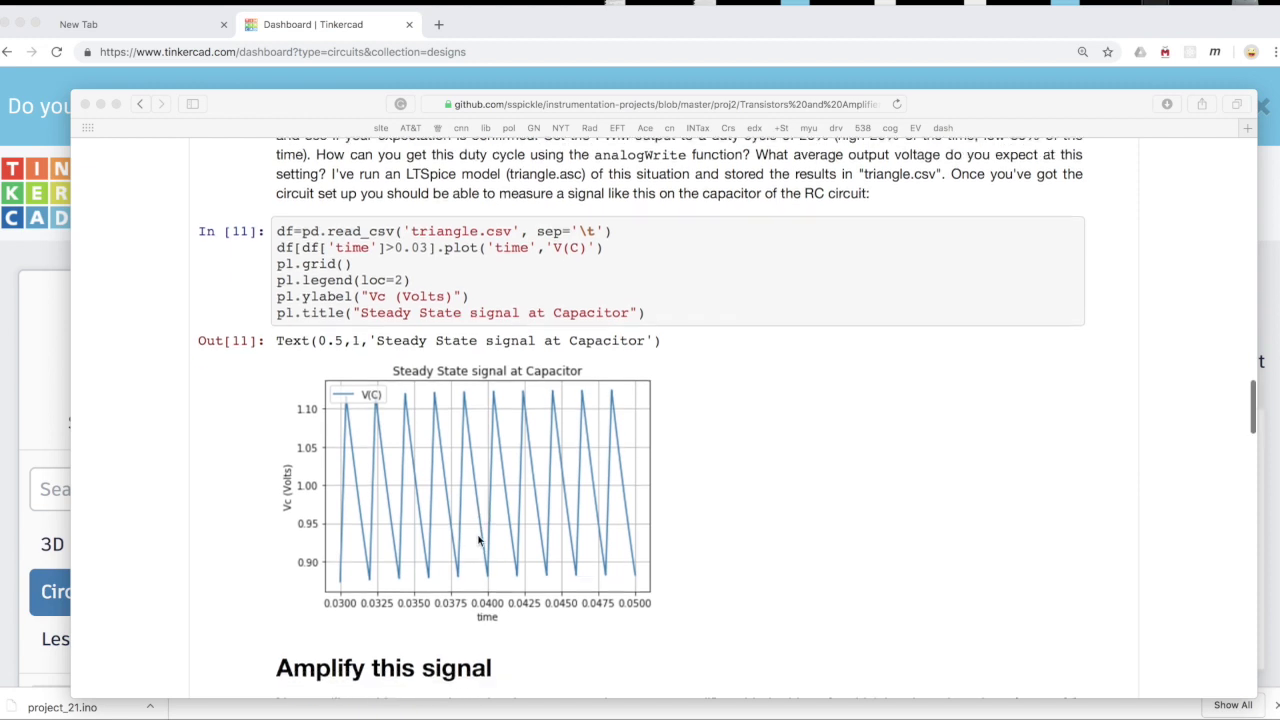
scroll(470, 530, "up", 1)
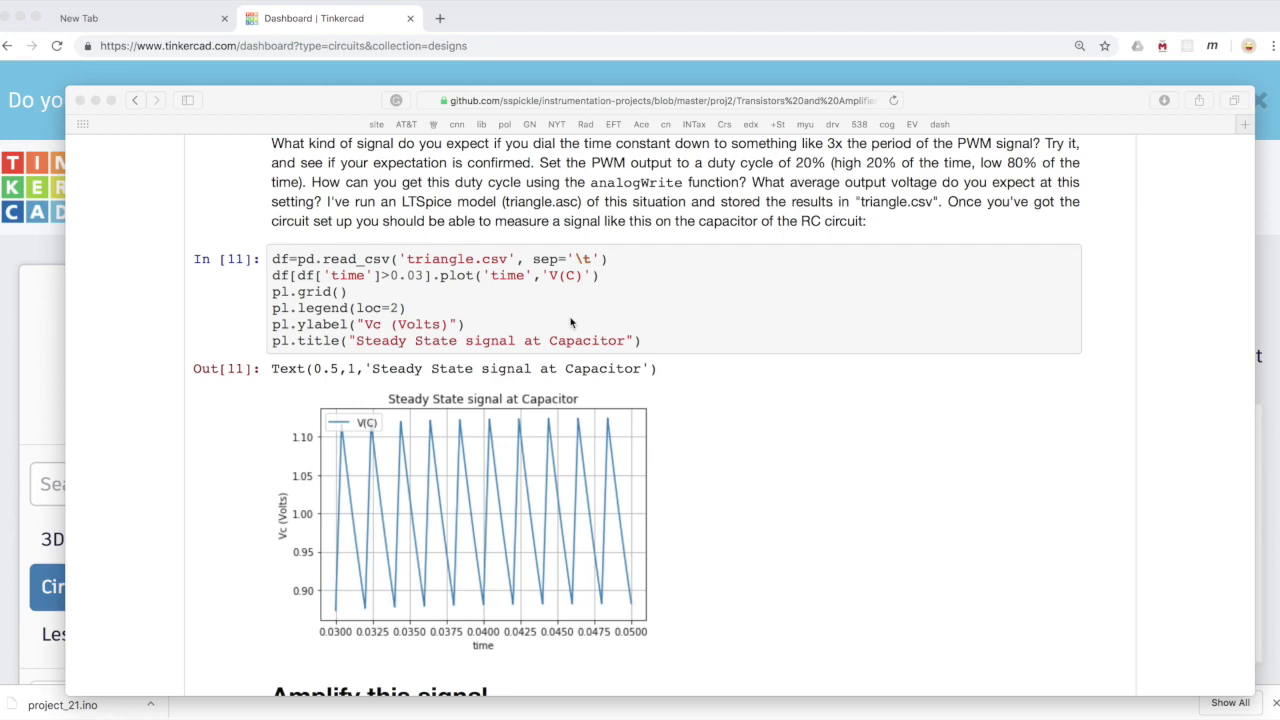
scroll(571, 322, "down", 1)
Step: Scroll down to the 'Amplify this signal' heading and the LM324 triangle symbol
scroll(481, 478, "down", 5)
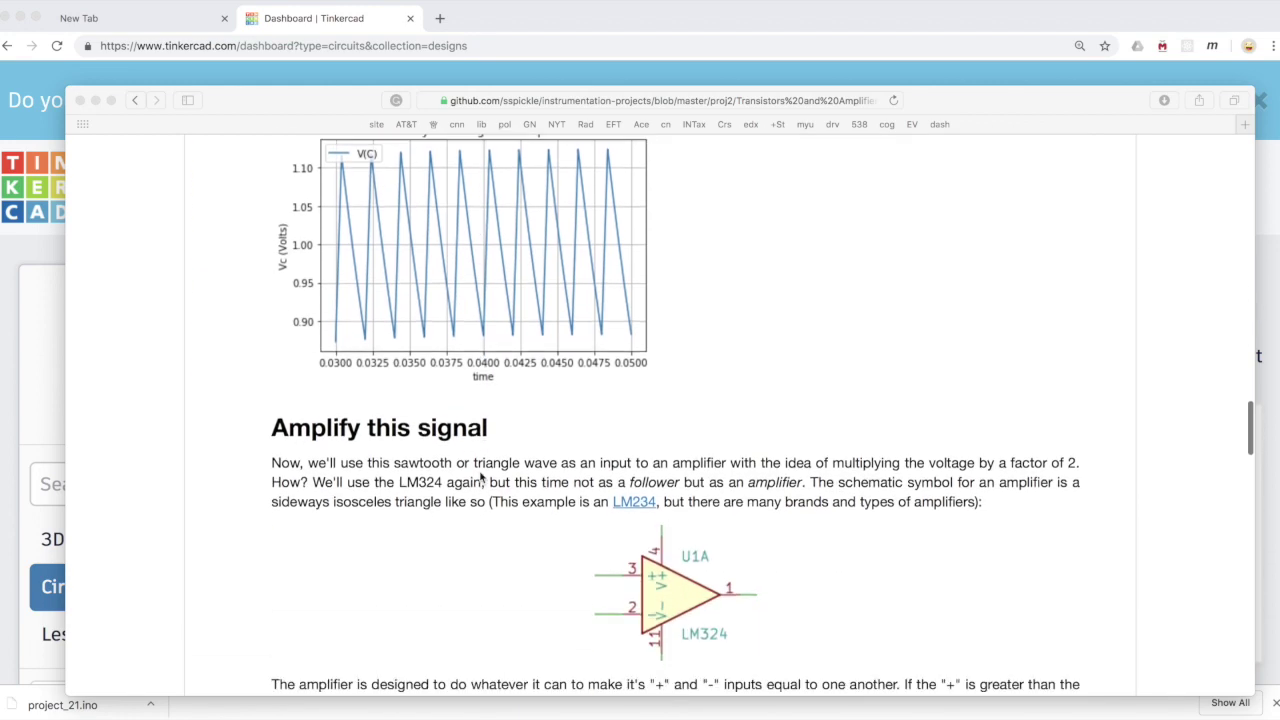
scroll(481, 478, "down", 3)
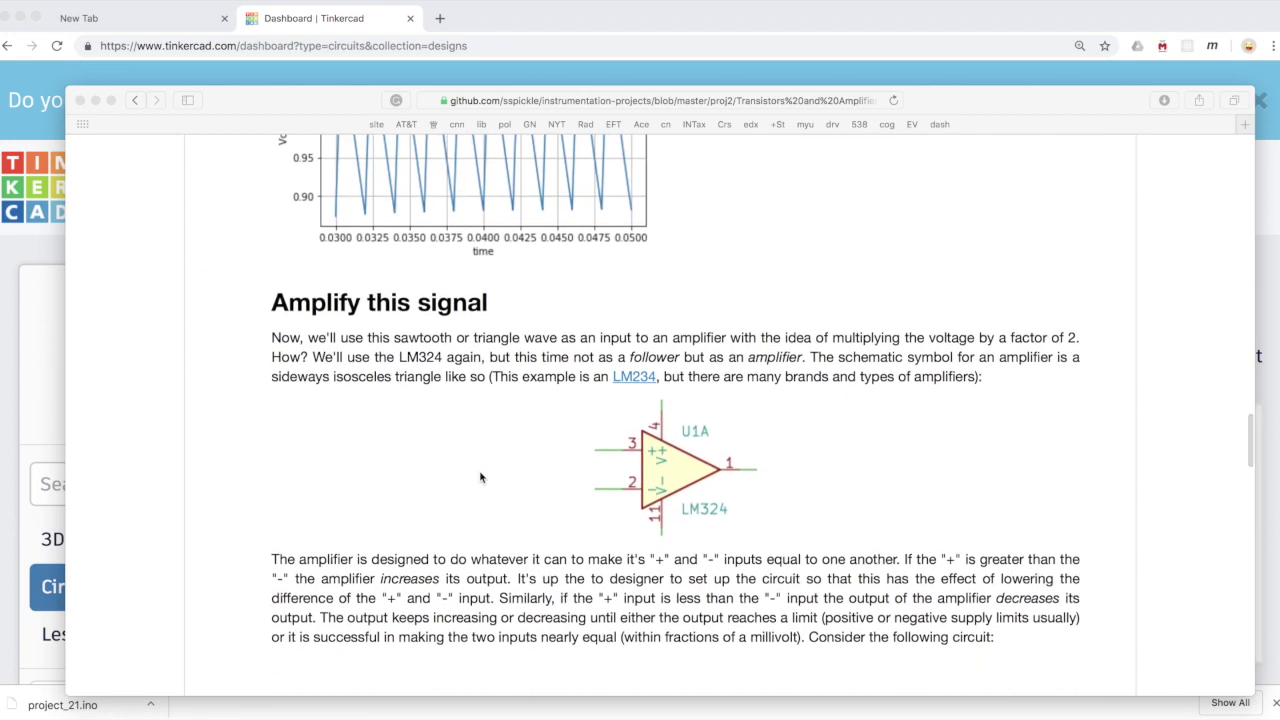
scroll(498, 478, "down", 3)
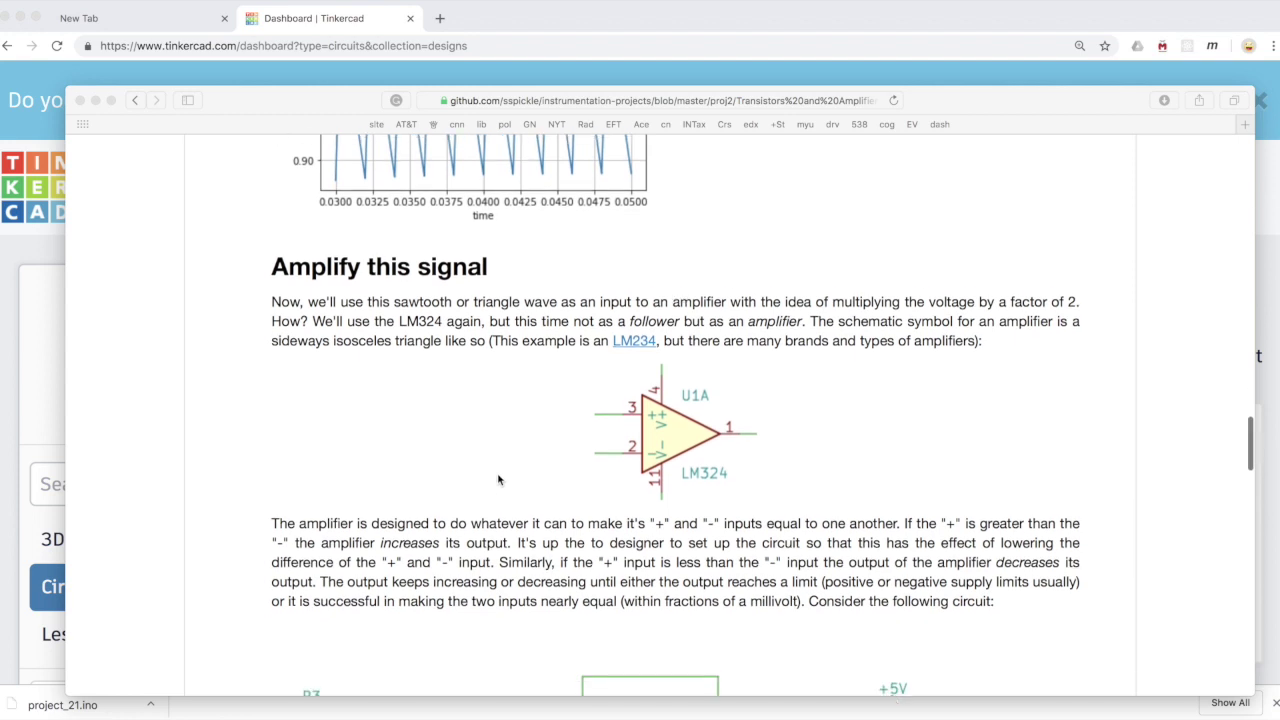
scroll(498, 478, "down", 1)
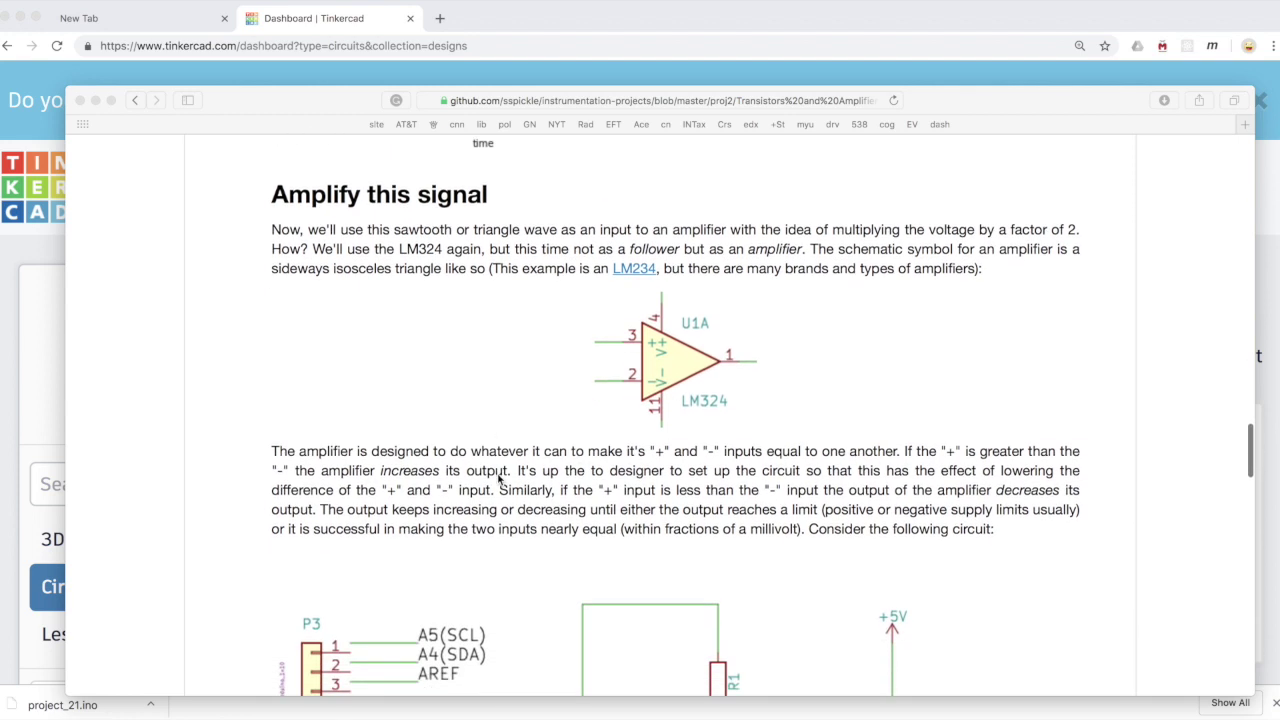
scroll(498, 478, "down", 1)
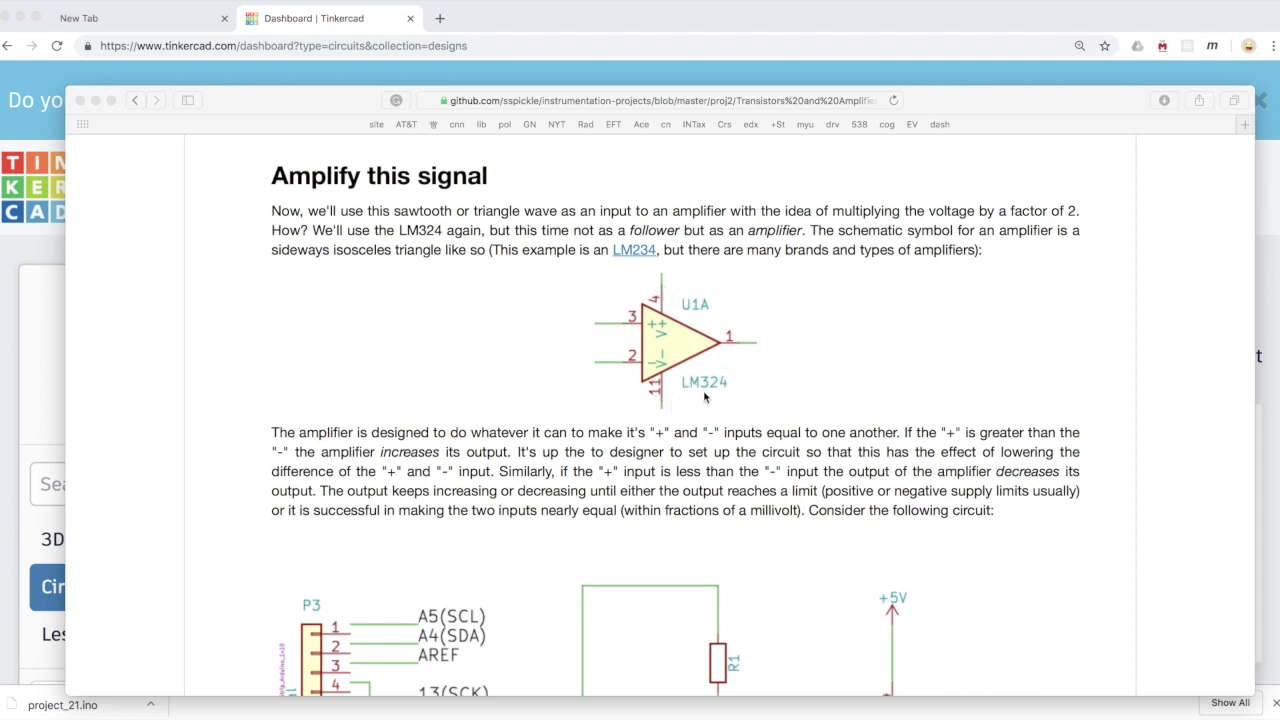
scroll(605, 373, "down", 2)
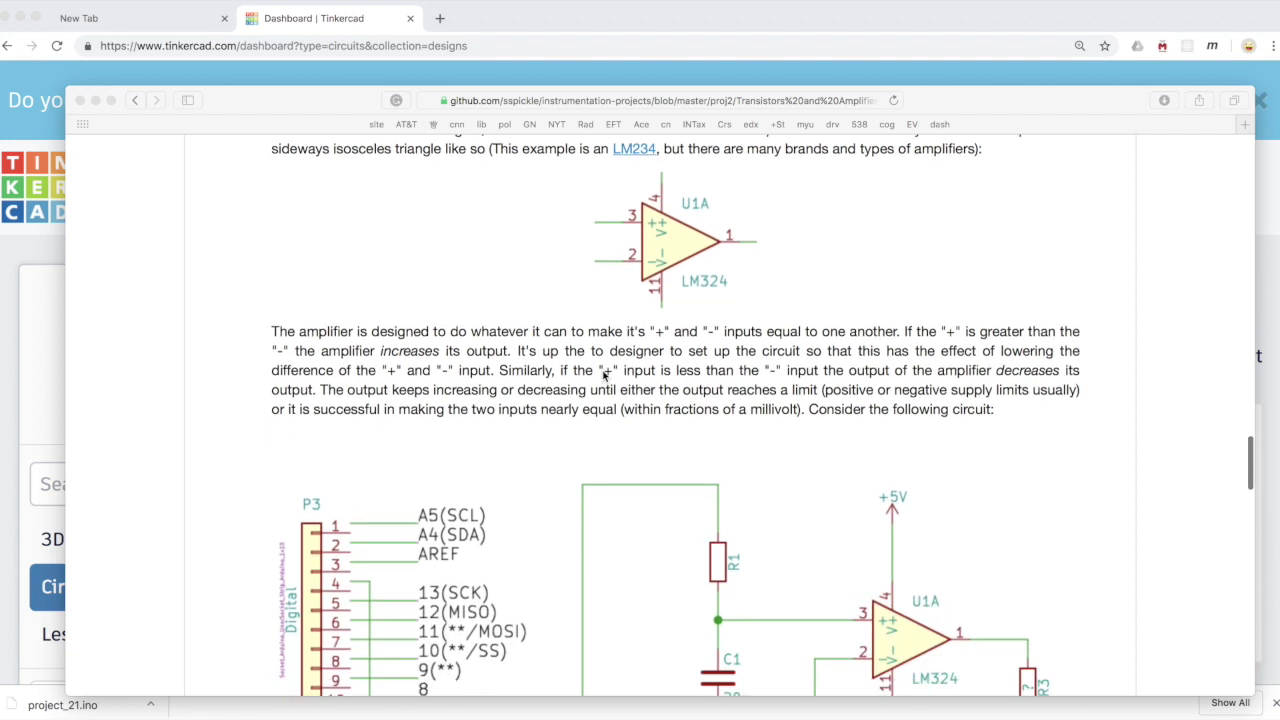
scroll(605, 373, "down", 5)
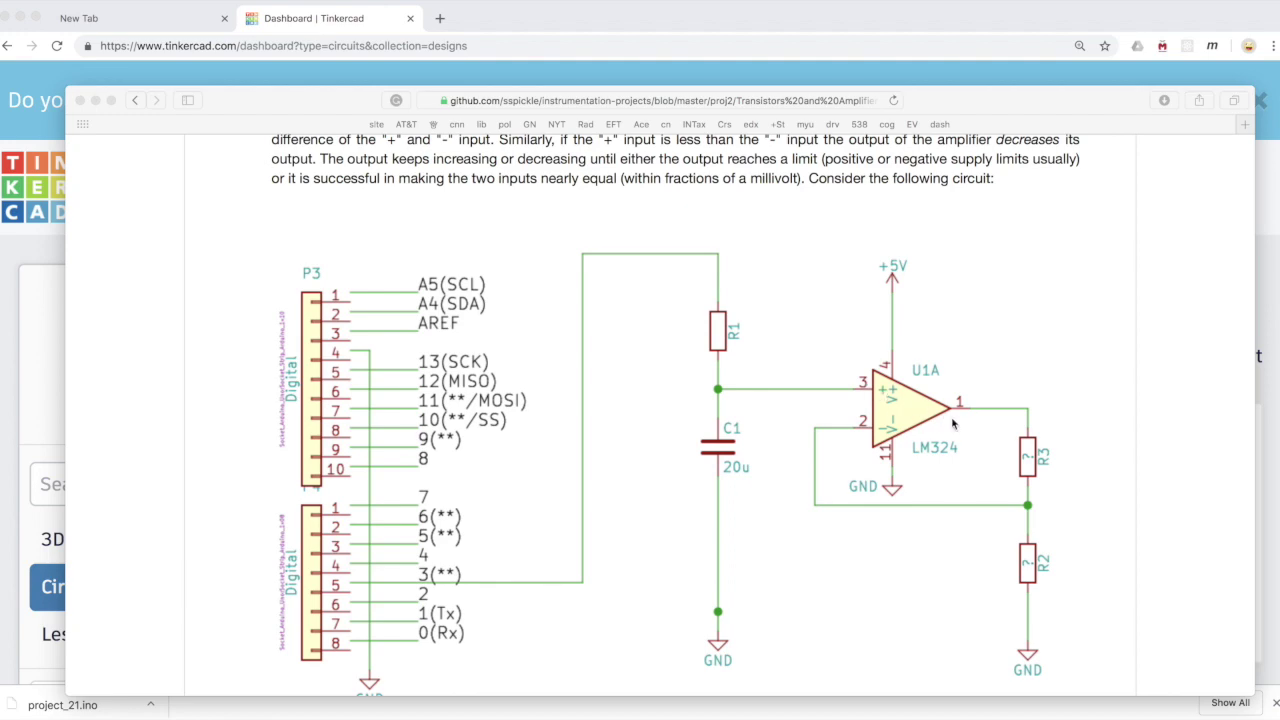
Step: Scroll down to the full schematic: Arduino pin 3, R1/C1 filter, LM324 with R3/R2 feedback
scroll(955, 423, "down", 1)
scroll(953, 425, "down", 5)
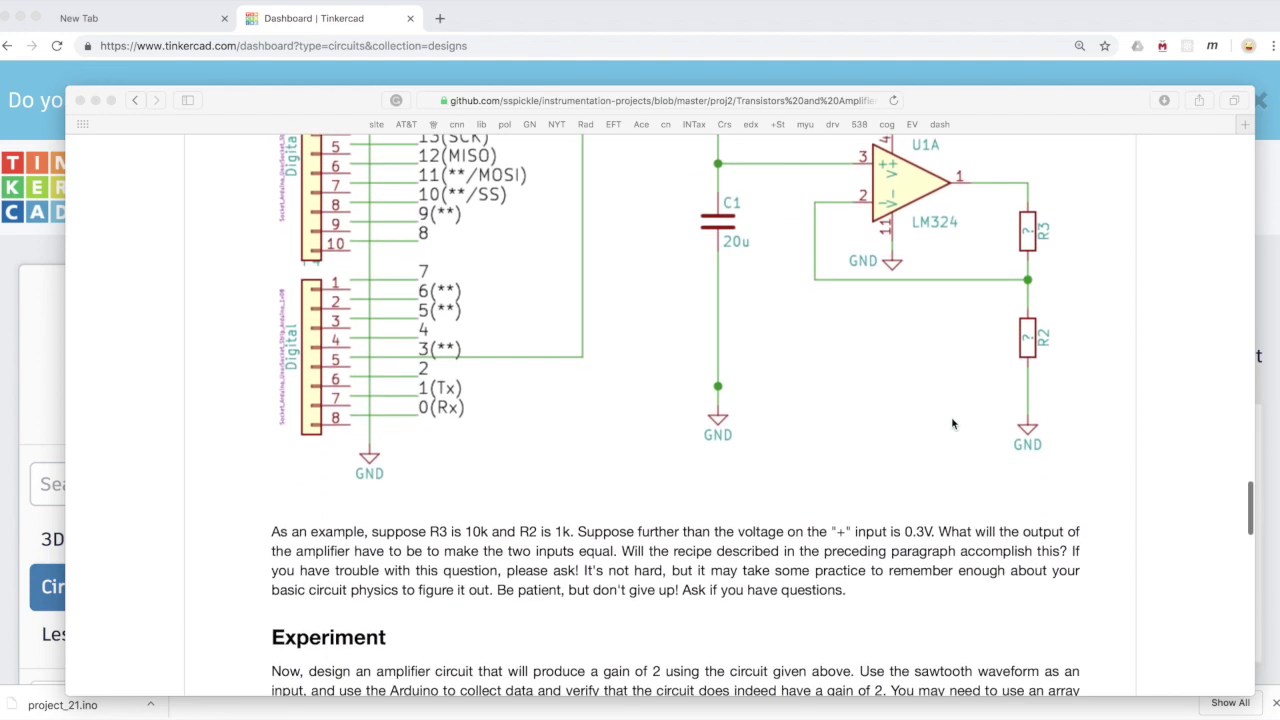
scroll(953, 425, "up", 2)
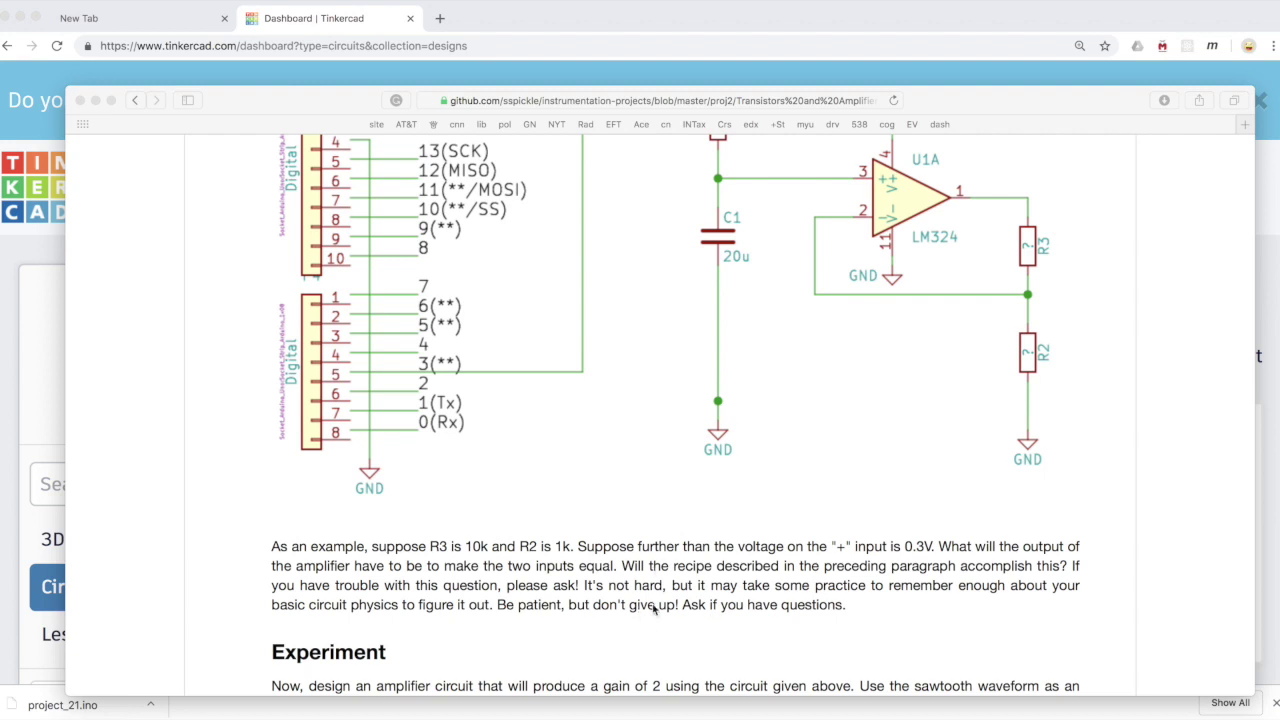
scroll(634, 588, "down", 1)
scroll(633, 587, "up", 1)
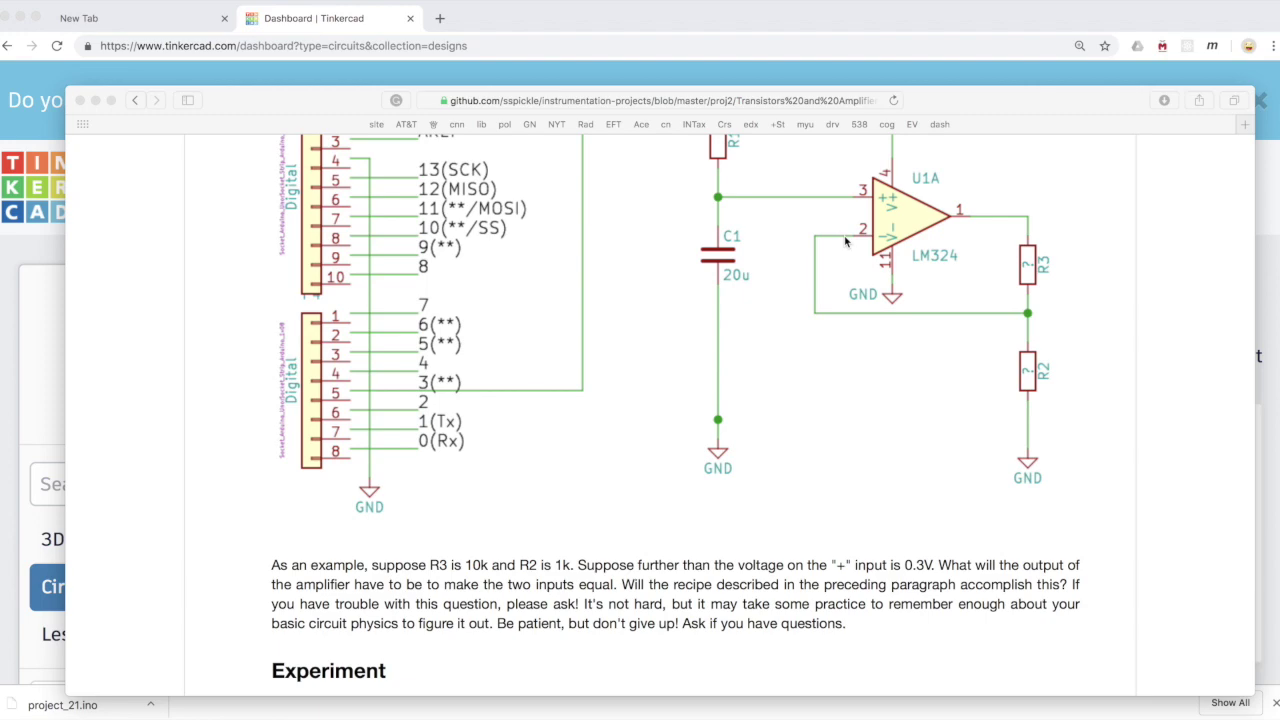
scroll(860, 218, "up", 15)
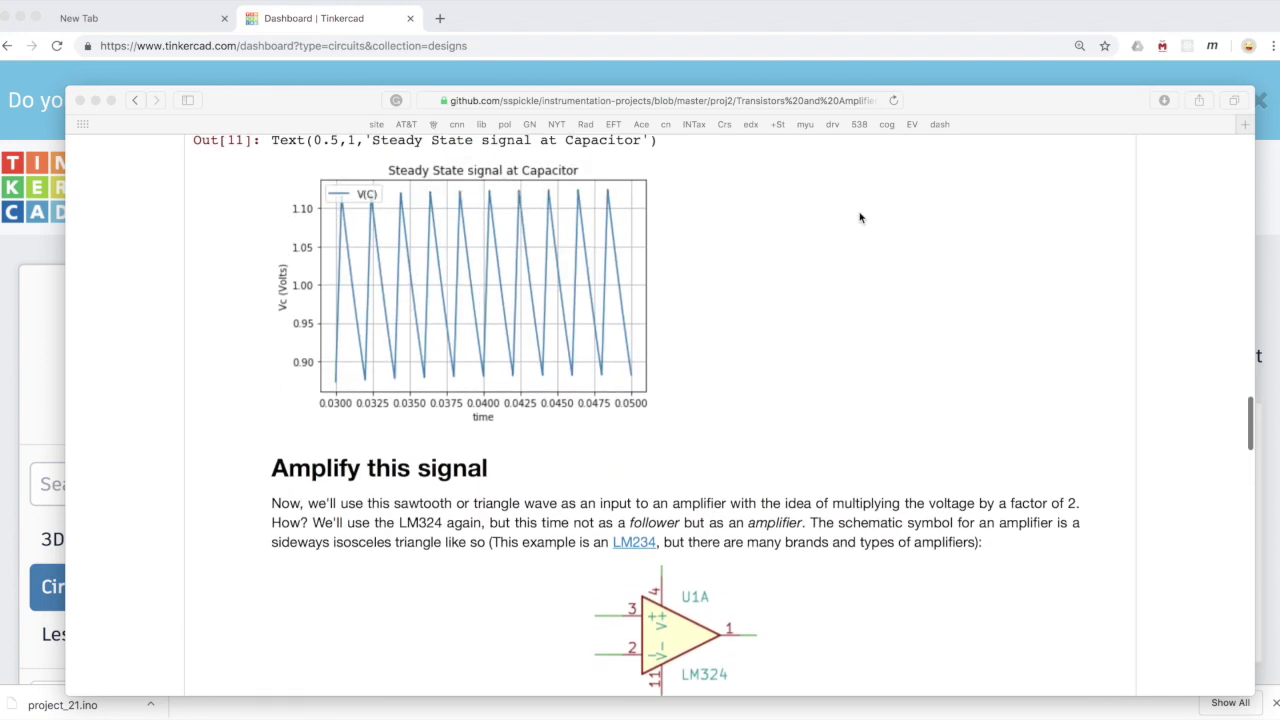
Step: Scroll up to the Operational Amplifiers explanation and the single LM324 unit's internal schematic
scroll(860, 218, "up", 10)
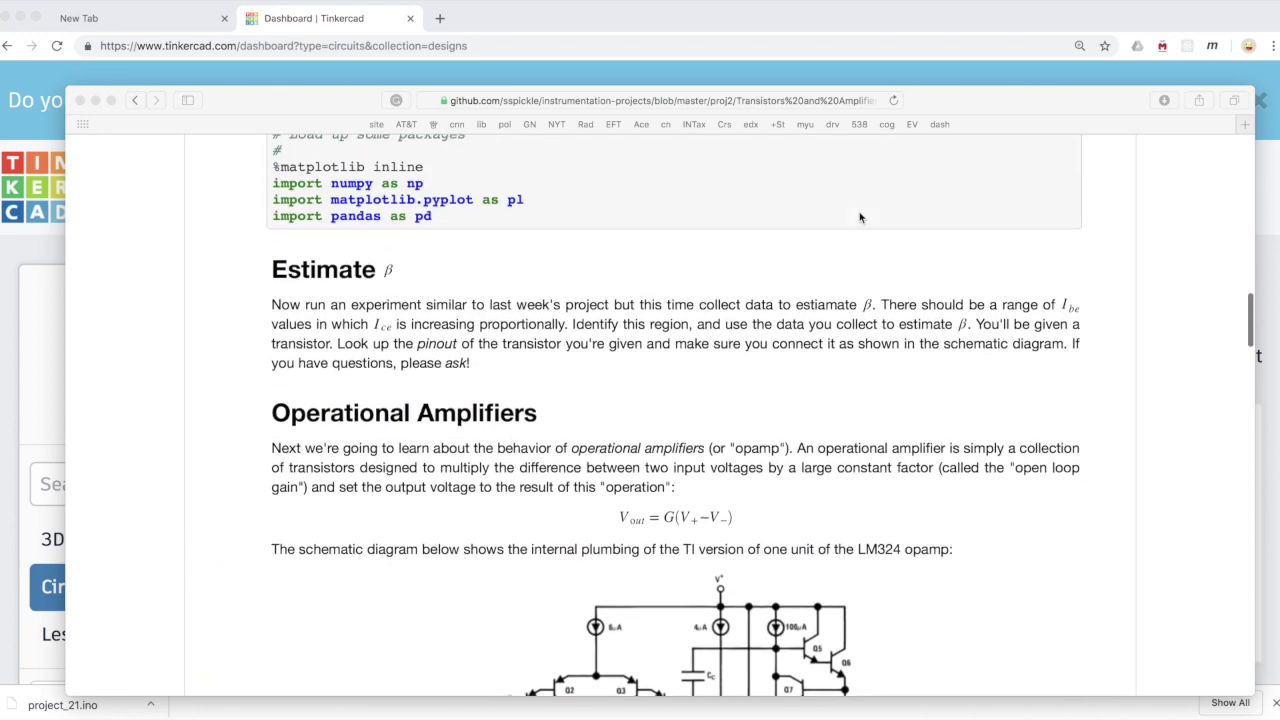
scroll(860, 218, "down", 6)
scroll(860, 218, "up", 1)
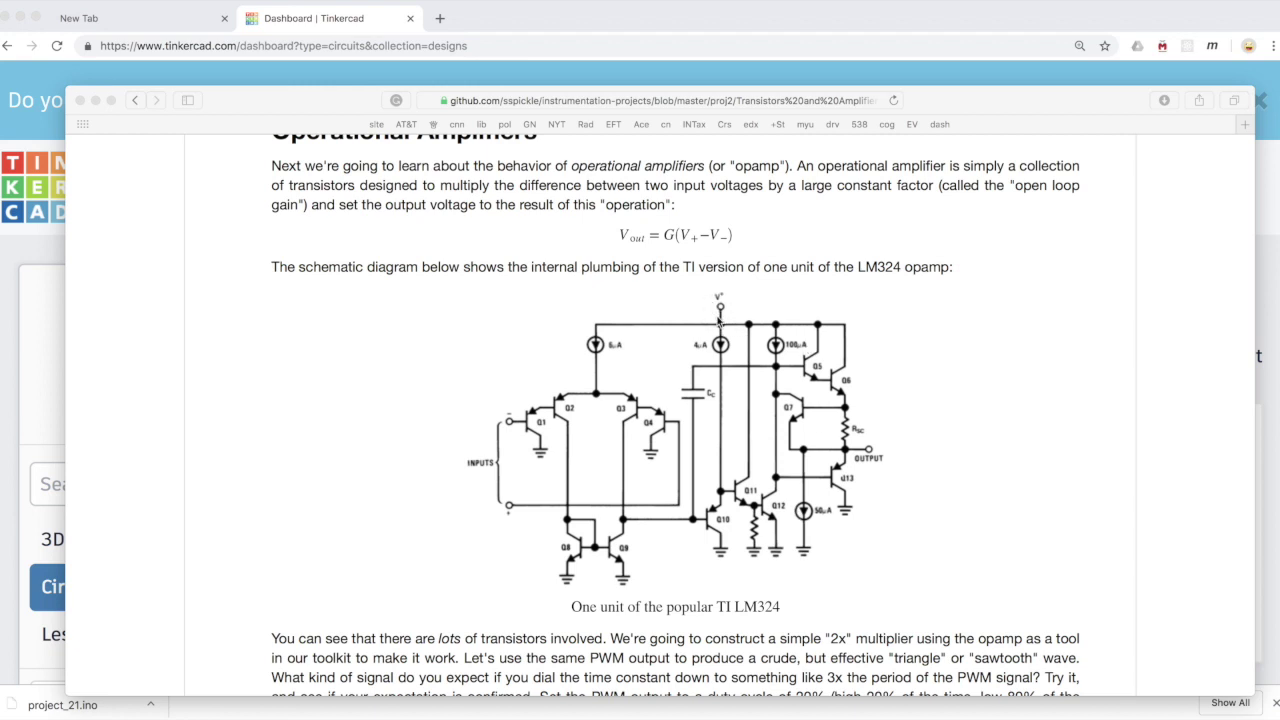
scroll(718, 318, "down", 1)
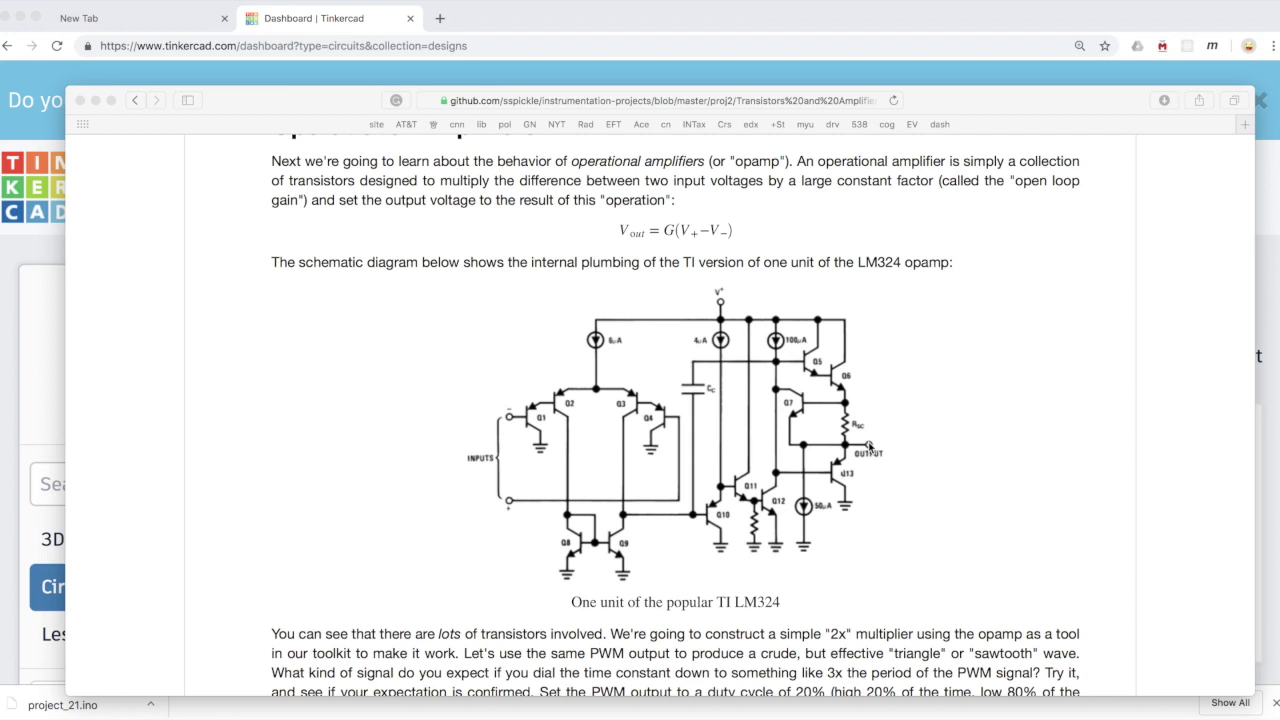
scroll(869, 447, "down", 1)
Step: Scroll past the steady-state V(C) plot to the 'Amplify this signal' section and LM324 symbol
scroll(697, 262, "down", 8)
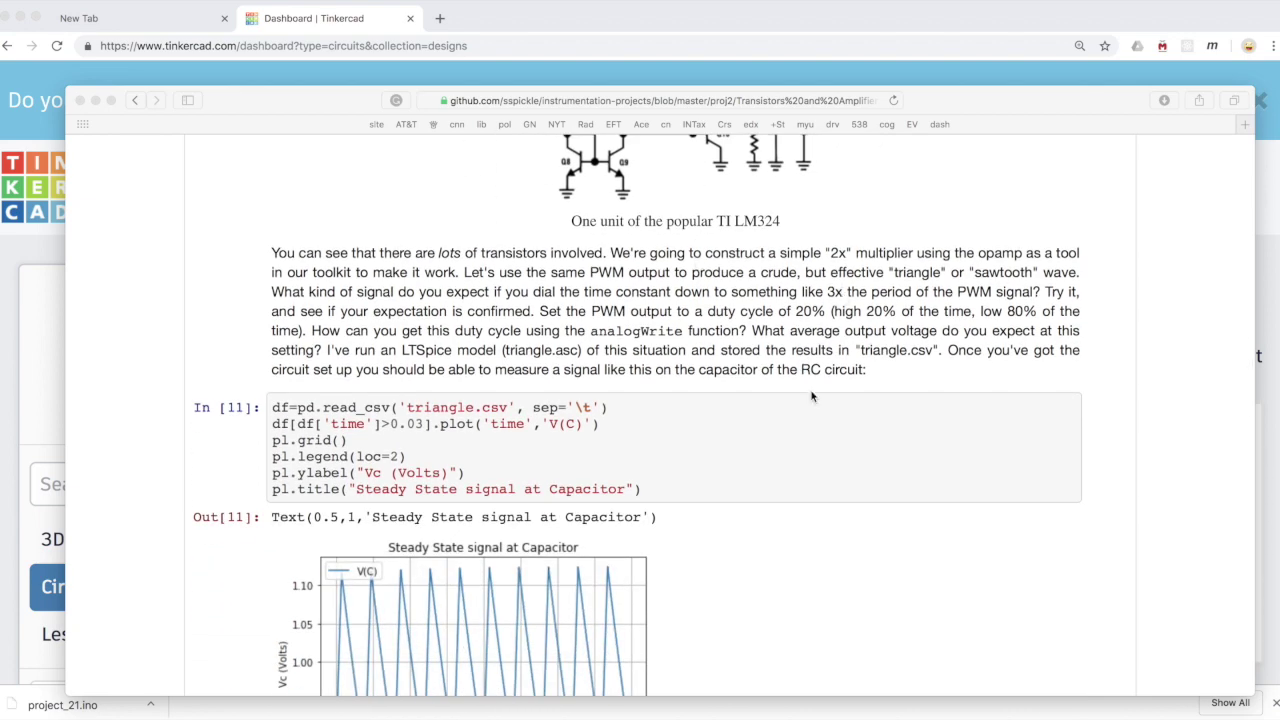
scroll(811, 397, "up", 1)
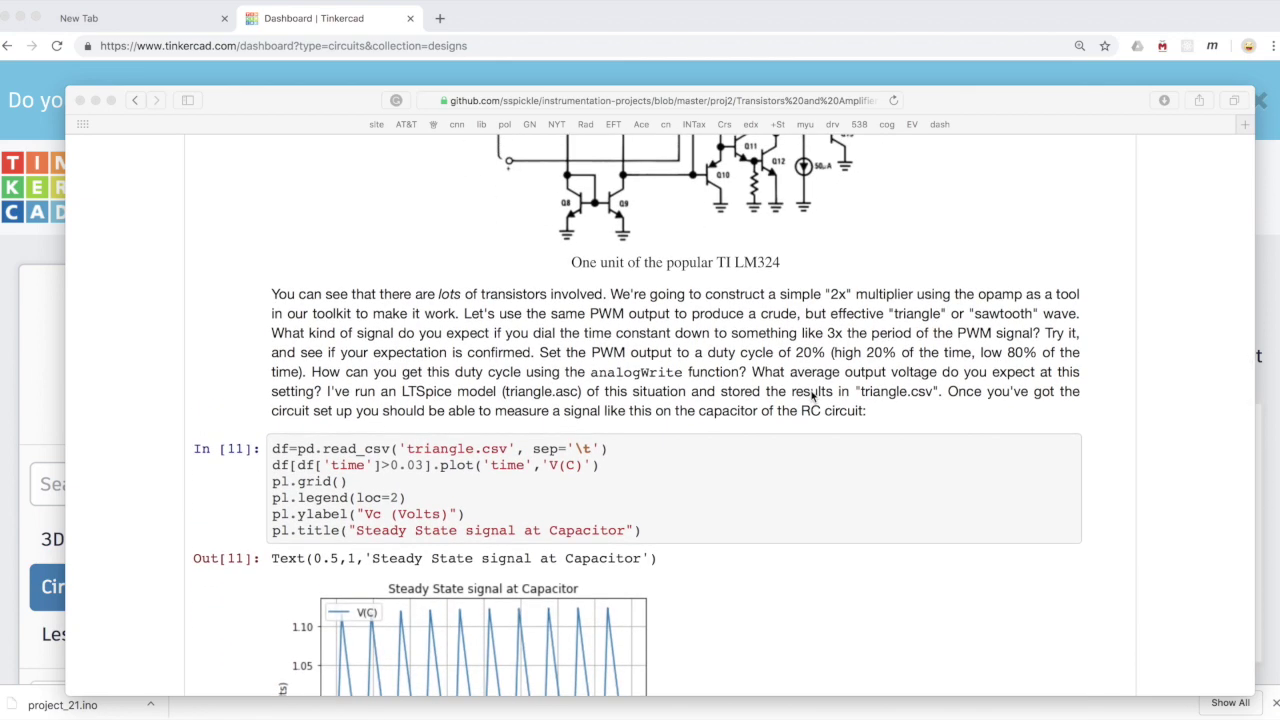
scroll(811, 397, "up", 9)
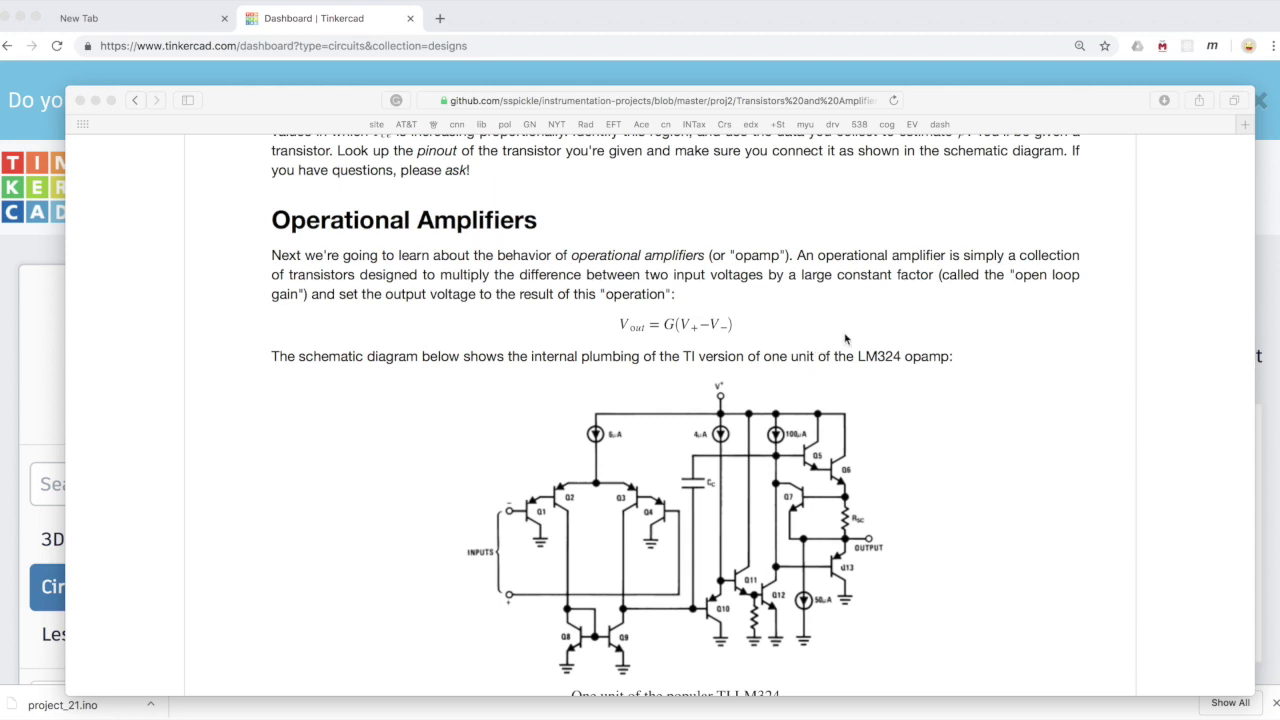
scroll(811, 367, "down", 8)
scroll(811, 367, "down", 2)
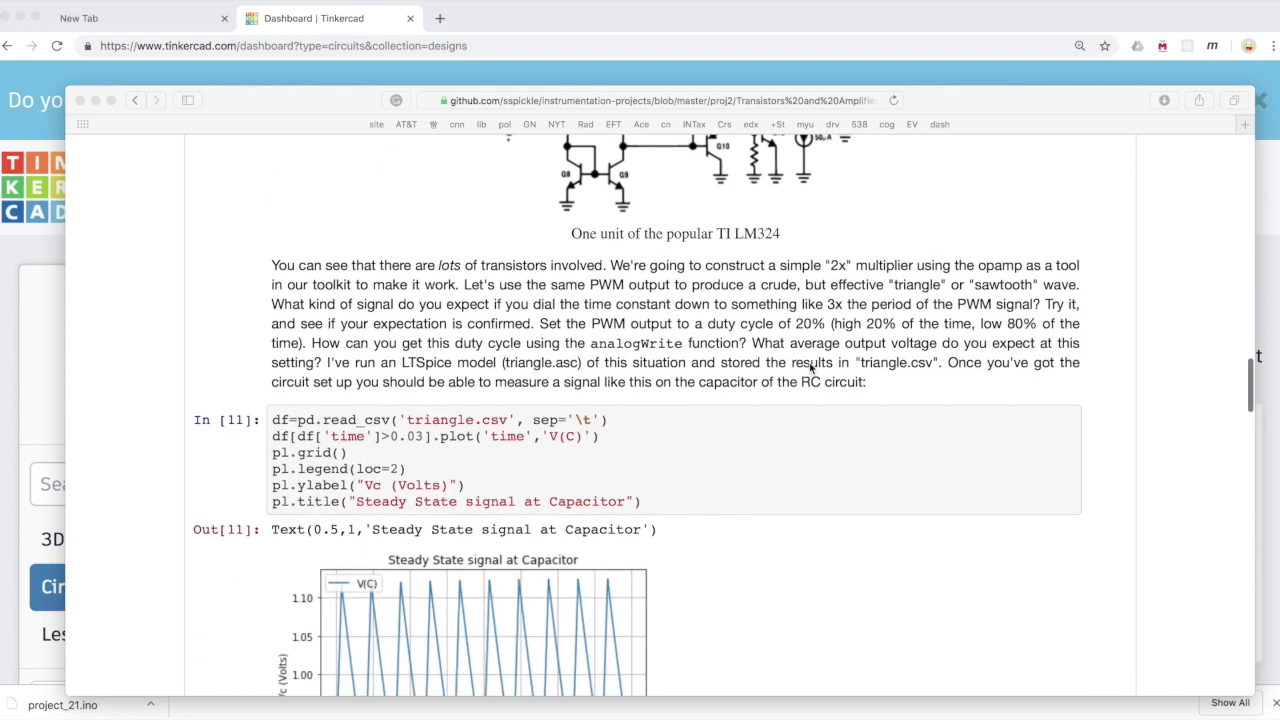
scroll(811, 367, "down", 13)
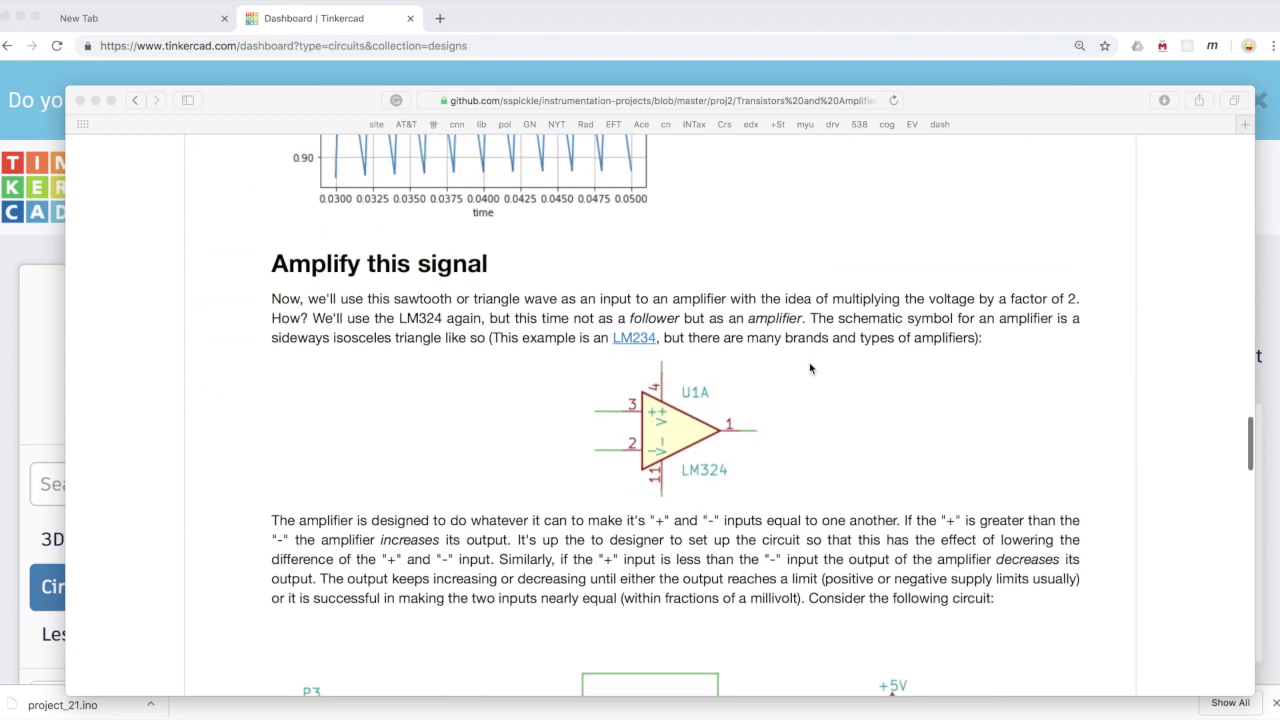
Step: Scroll through the amplifier schematic to the Experiment task and the flag-technique Arduino program (N = 150)
scroll(824, 434, "down", 1)
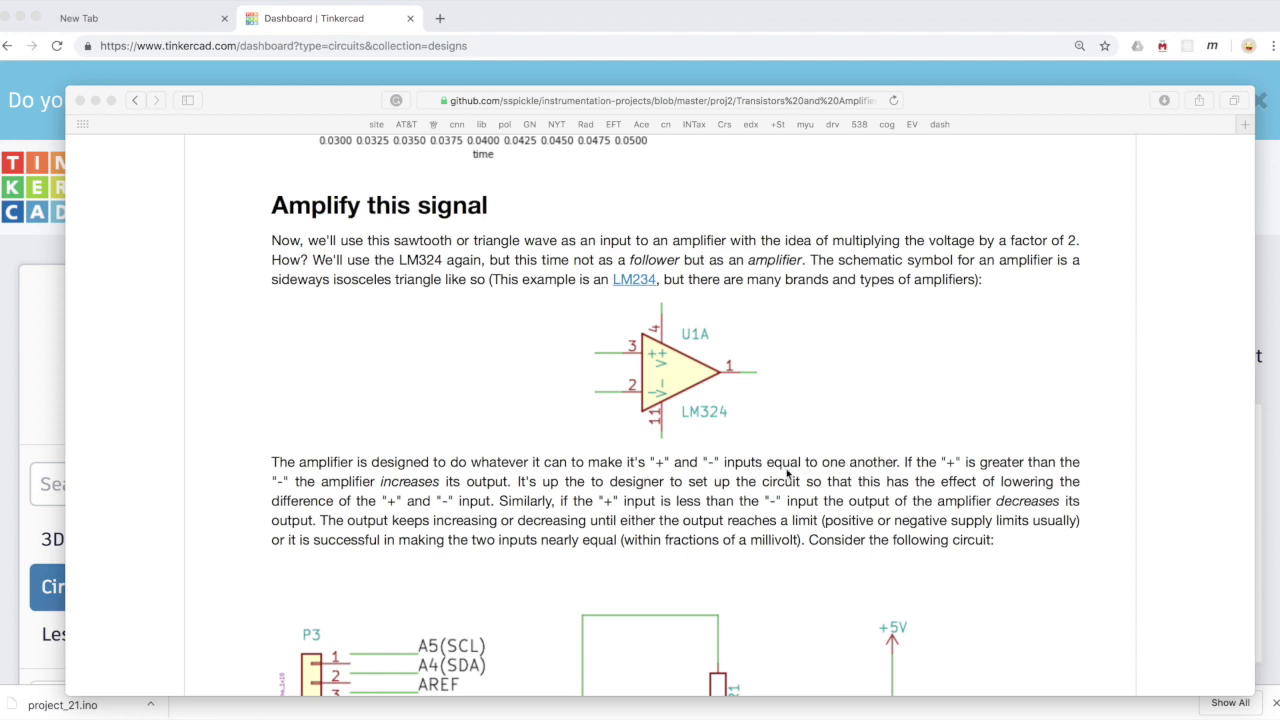
scroll(822, 476, "down", 1)
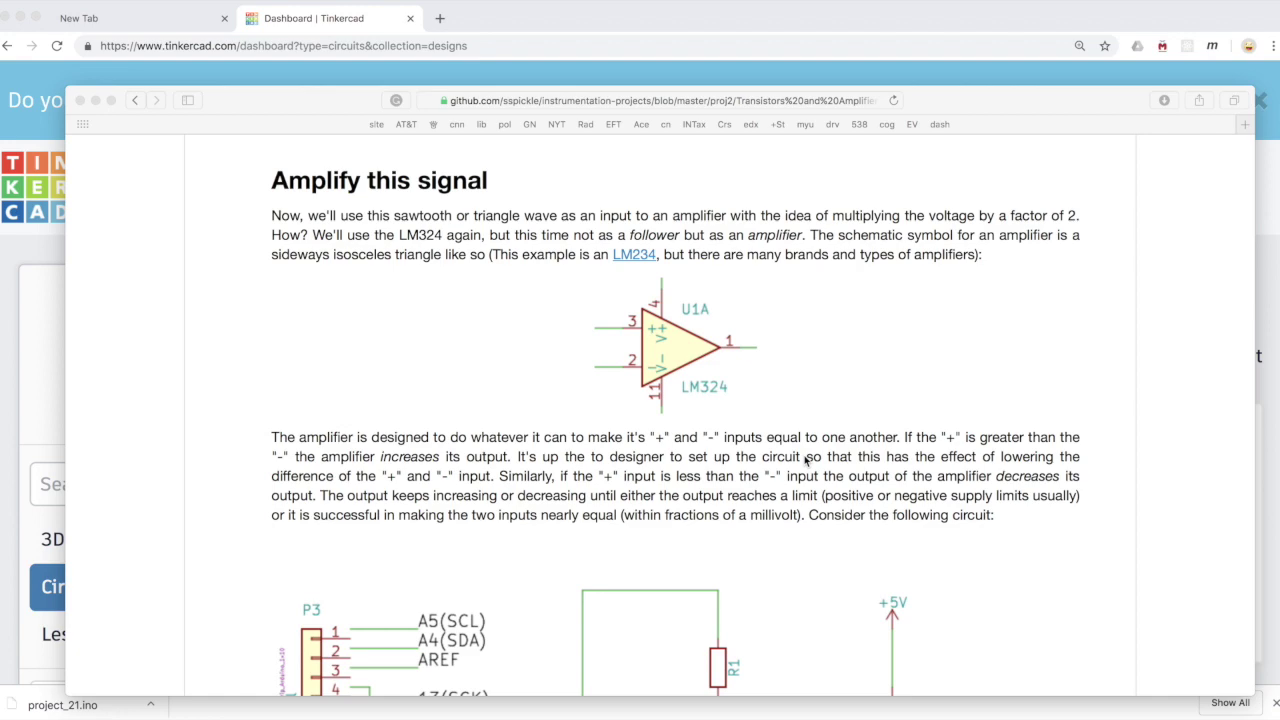
scroll(806, 459, "down", 6)
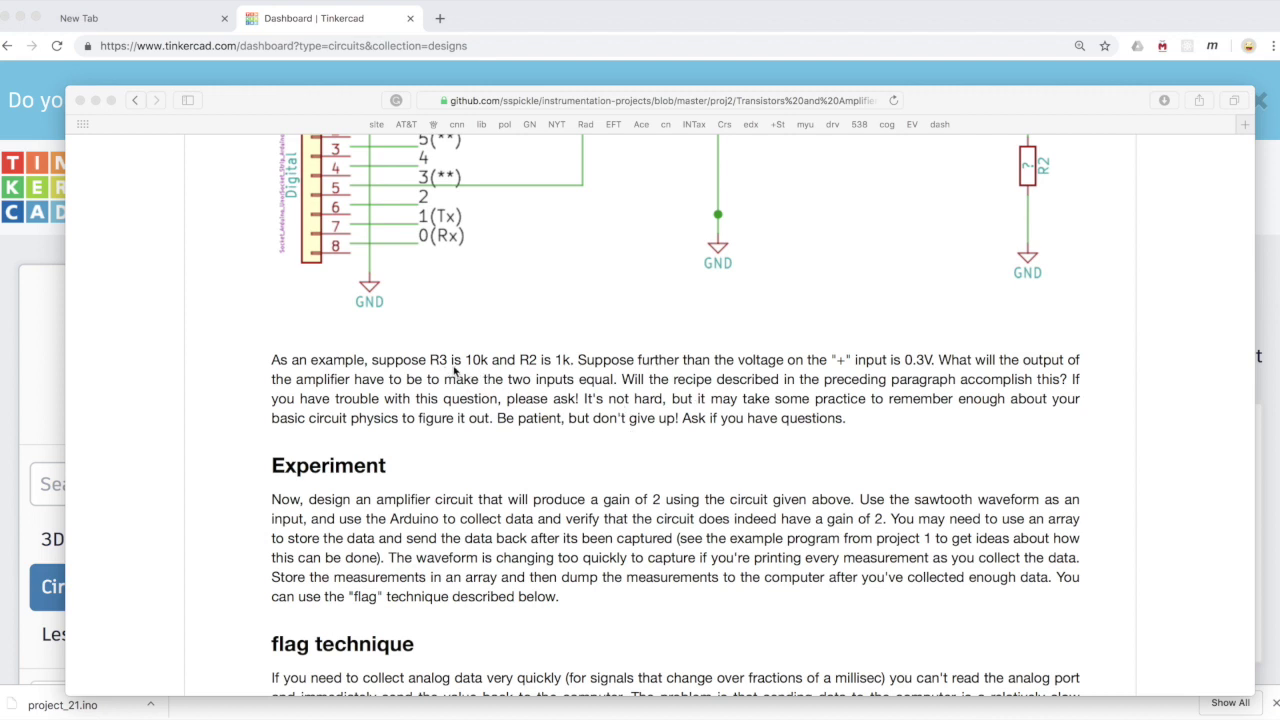
scroll(617, 384, "up", 4)
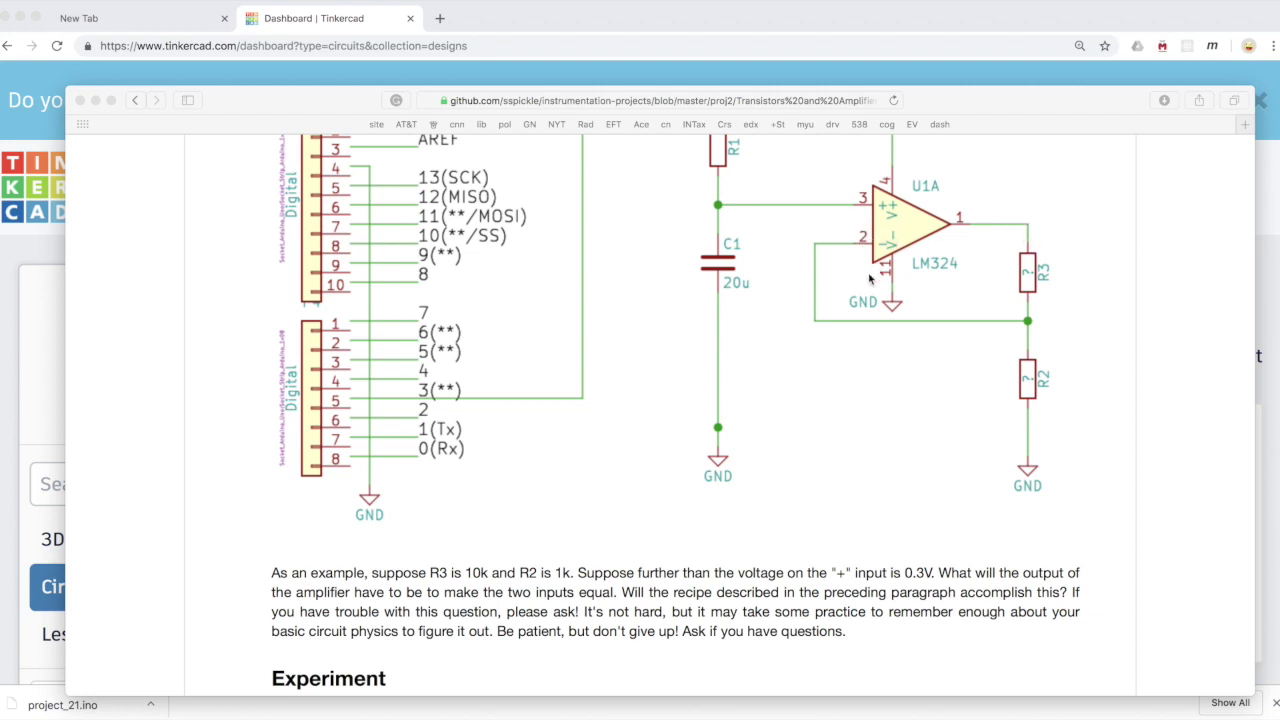
scroll(870, 279, "down", 1)
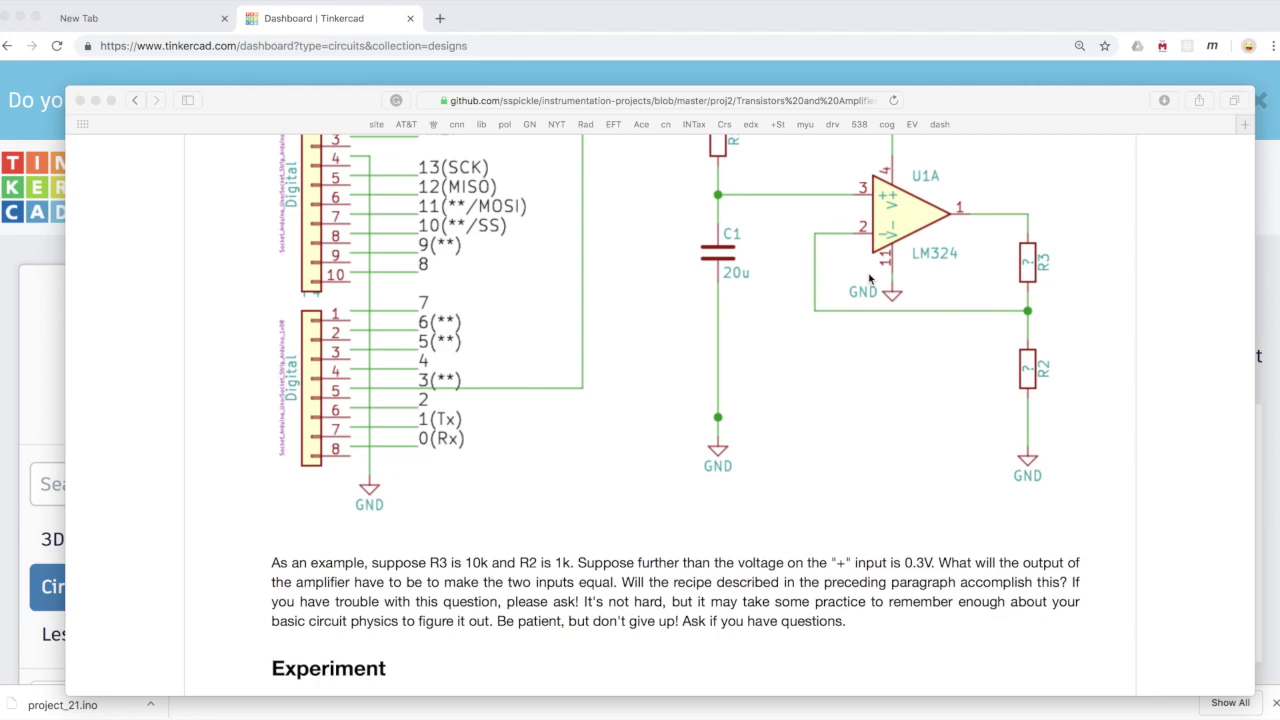
scroll(870, 279, "down", 8)
Step: Scroll back above the Experiment heading to the R3/R2 feedback schematic and its 10k/1k/0.3V example
scroll(870, 279, "down", 2)
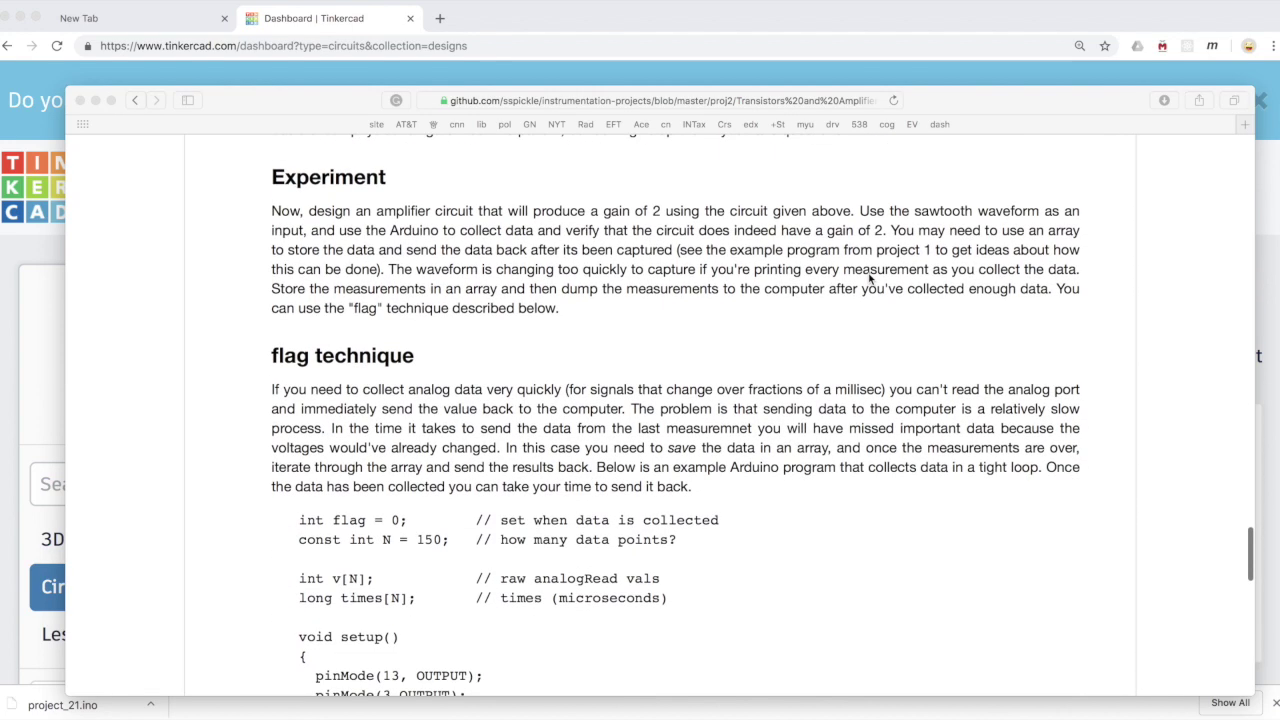
scroll(870, 279, "up", 2)
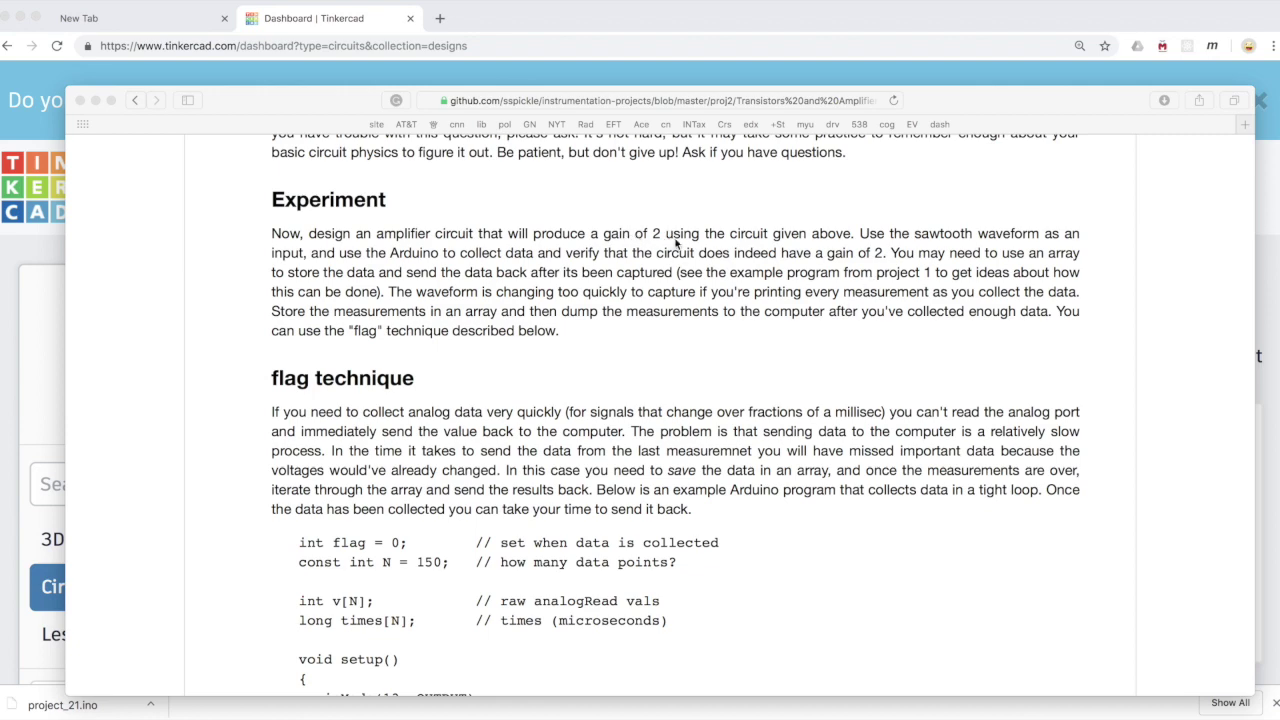
scroll(680, 240, "up", 5)
scroll(686, 243, "up", 3)
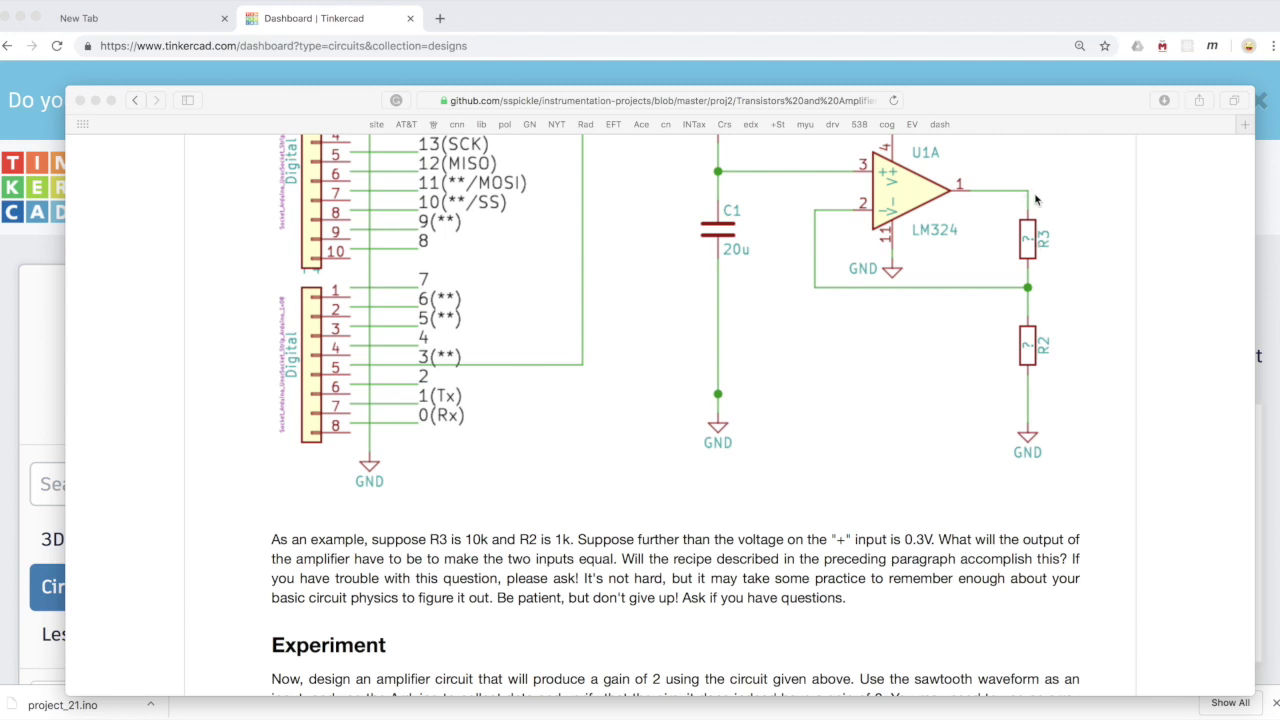
Step: Scroll up to the paragraph on how the amplifier equalises its + and − inputs
scroll(994, 291, "up", 3)
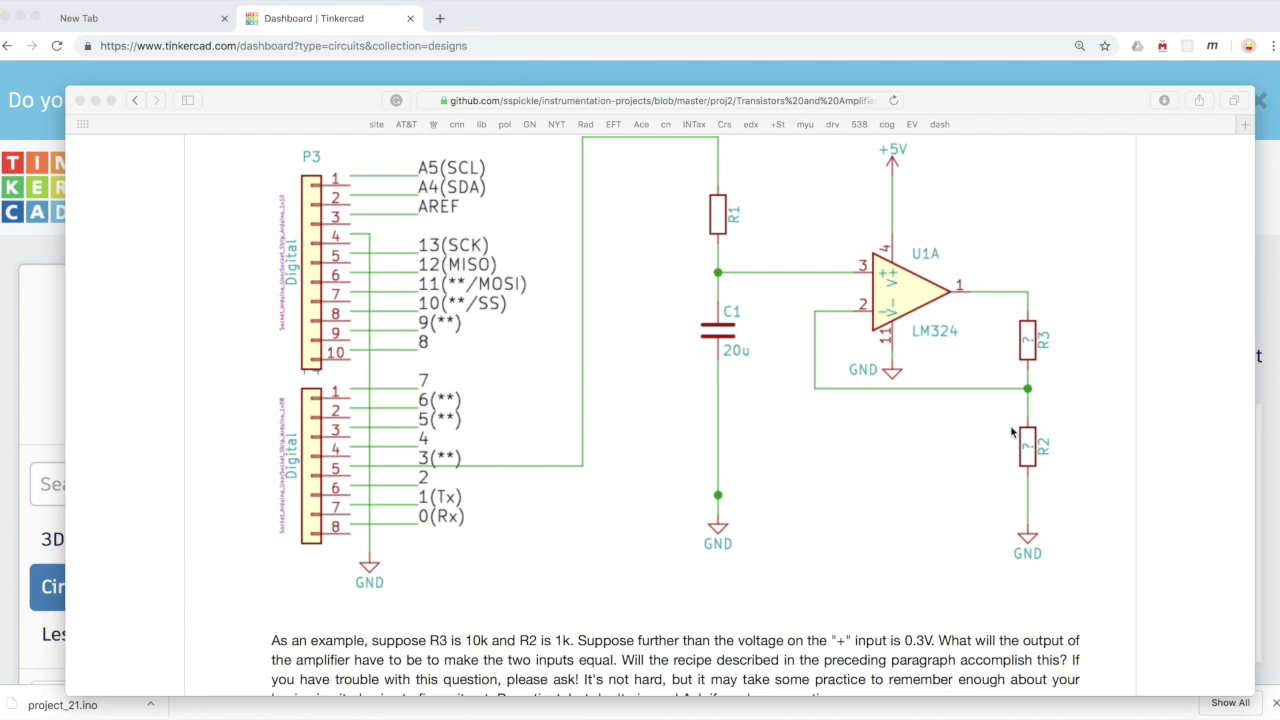
scroll(1060, 445, "down", 1)
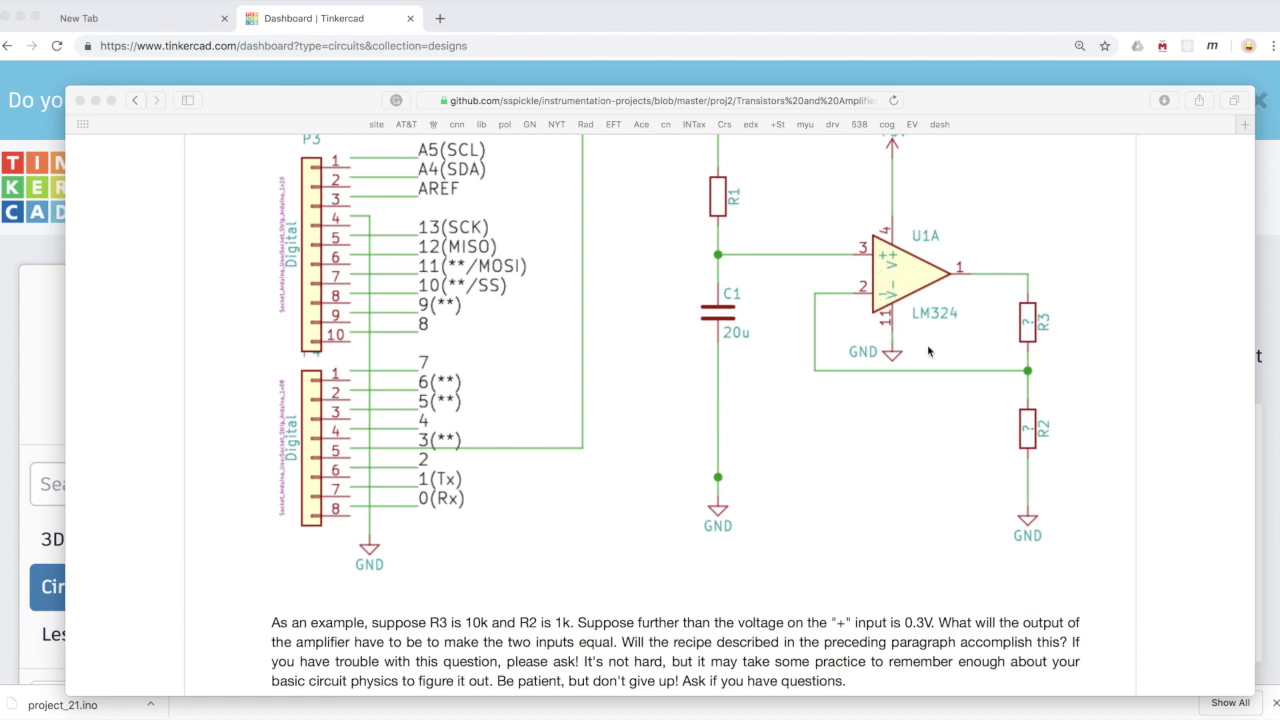
scroll(927, 344, "up", 7)
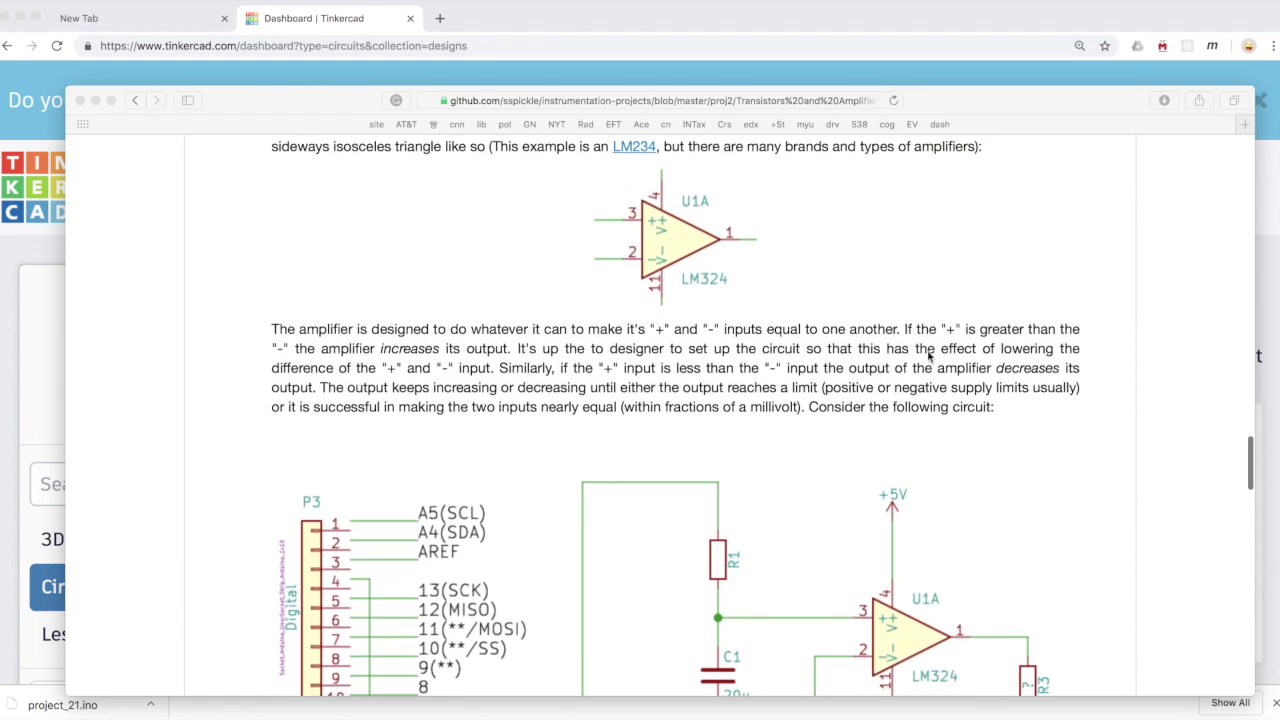
scroll(929, 355, "down", 1)
Step: Scroll past the schematic to the gain-of-2 Experiment task and the flag-technique section
scroll(928, 355, "down", 6)
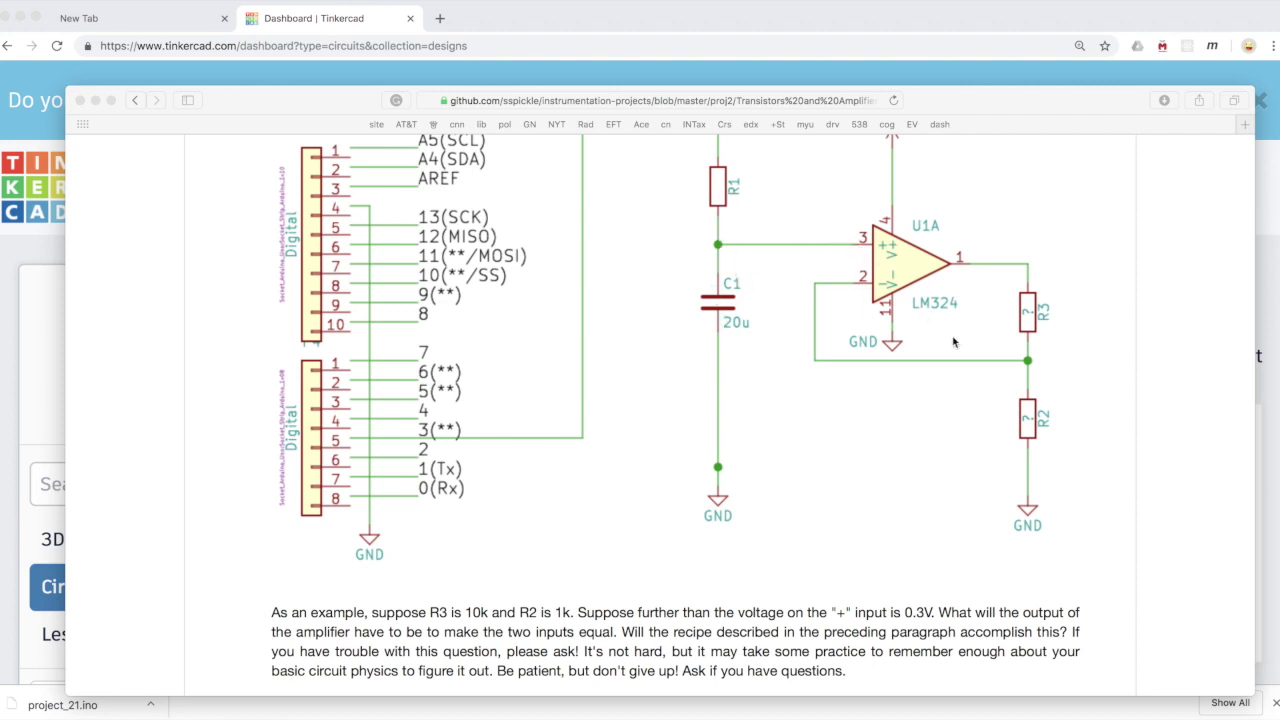
scroll(953, 342, "down", 1)
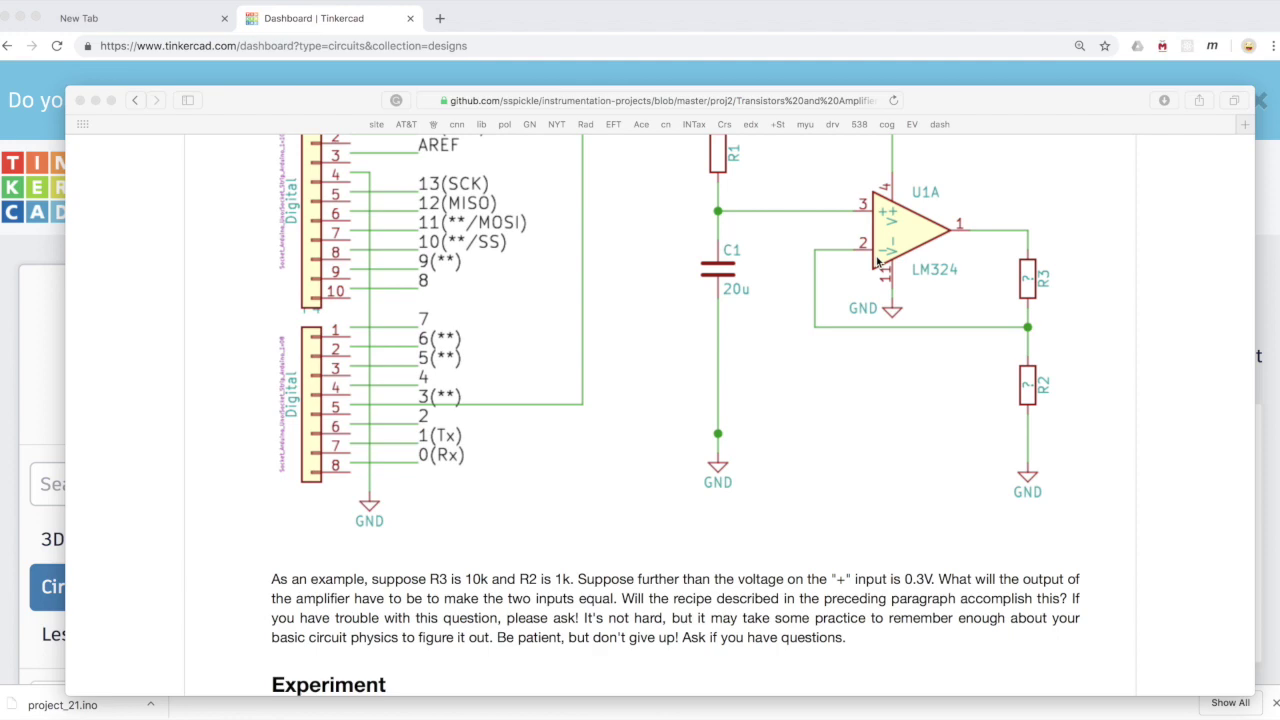
scroll(879, 343, "down", 15)
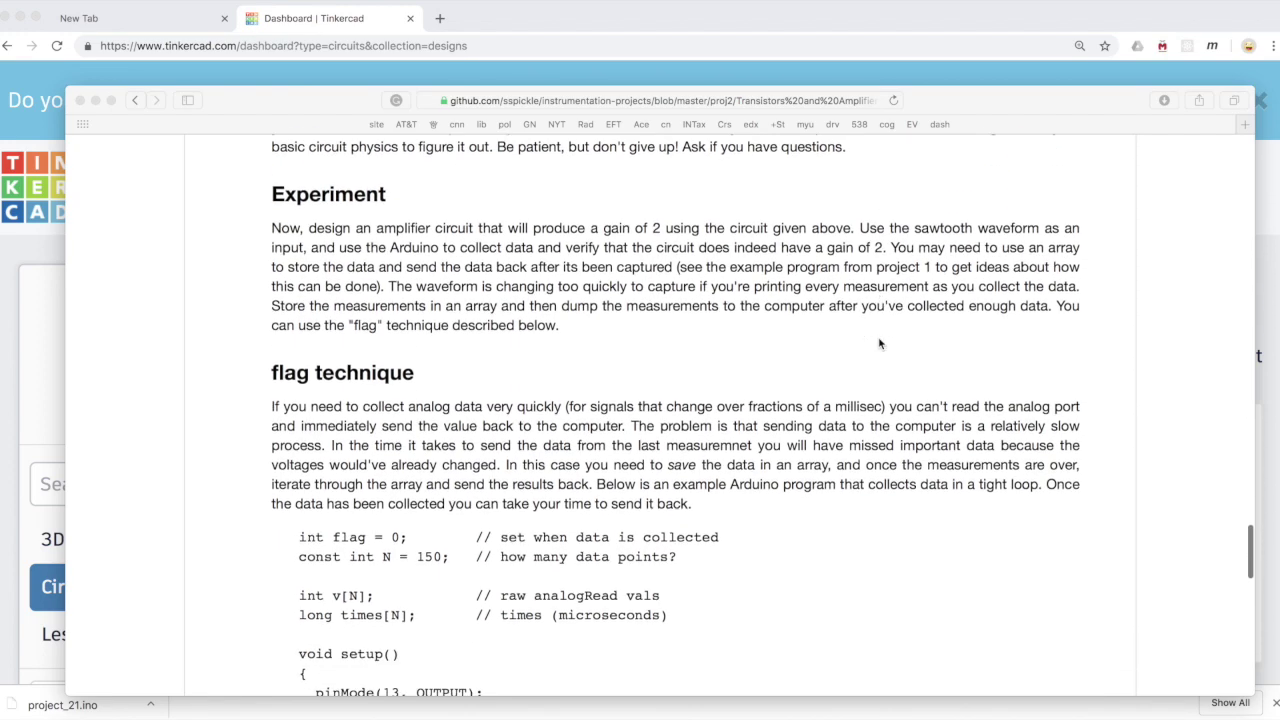
Step: Scroll to the flag-technique example code with its collectData and printData functions
scroll(879, 343, "up", 2)
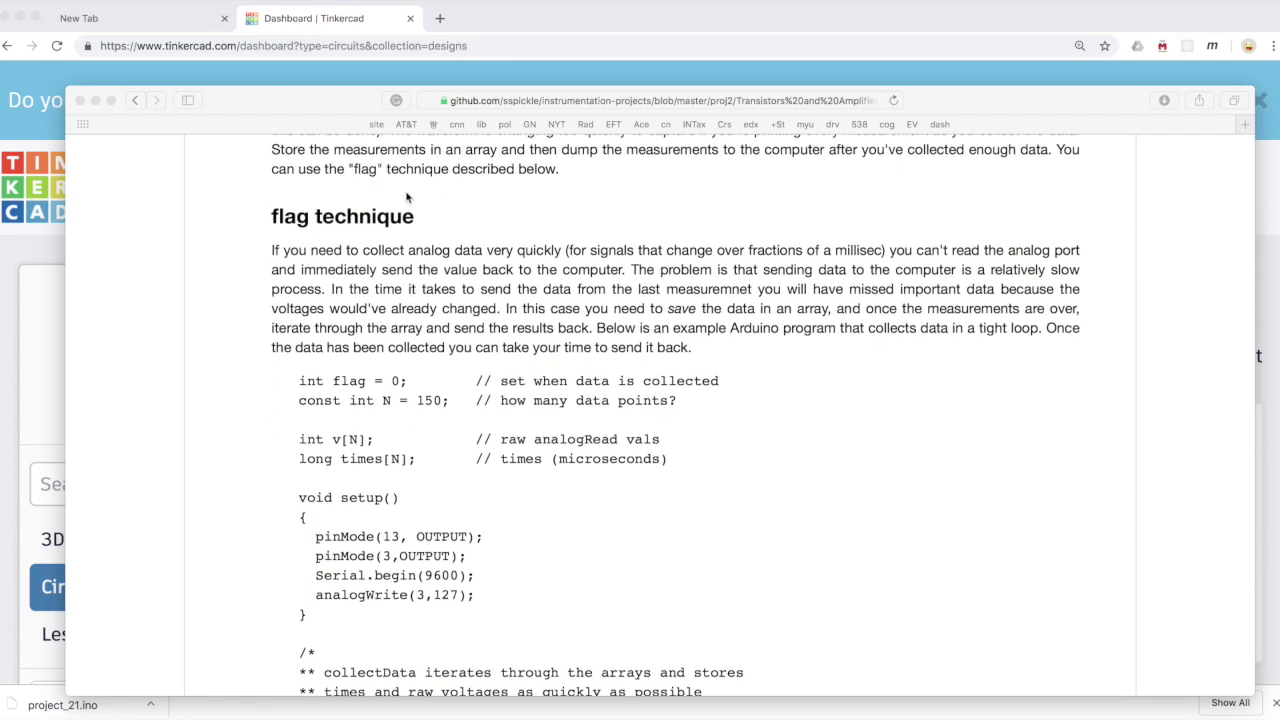
scroll(470, 229, "down", 4)
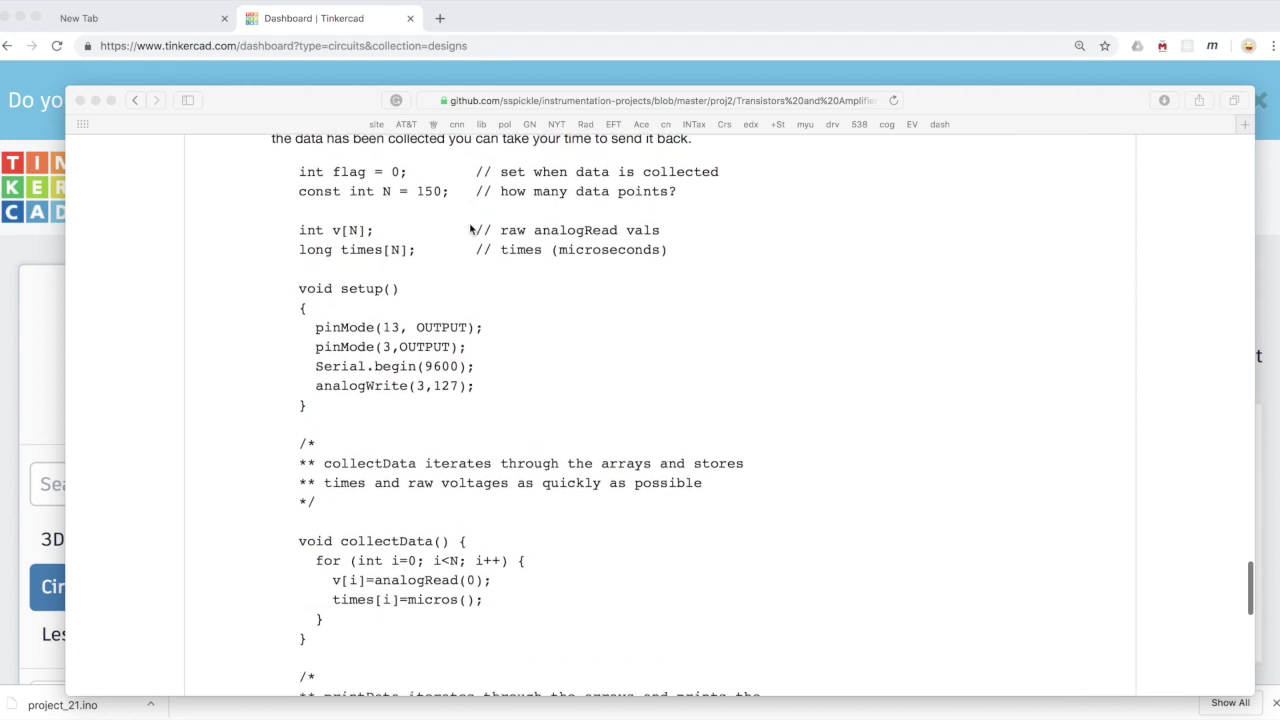
scroll(470, 229, "up", 10)
scroll(470, 229, "up", 8)
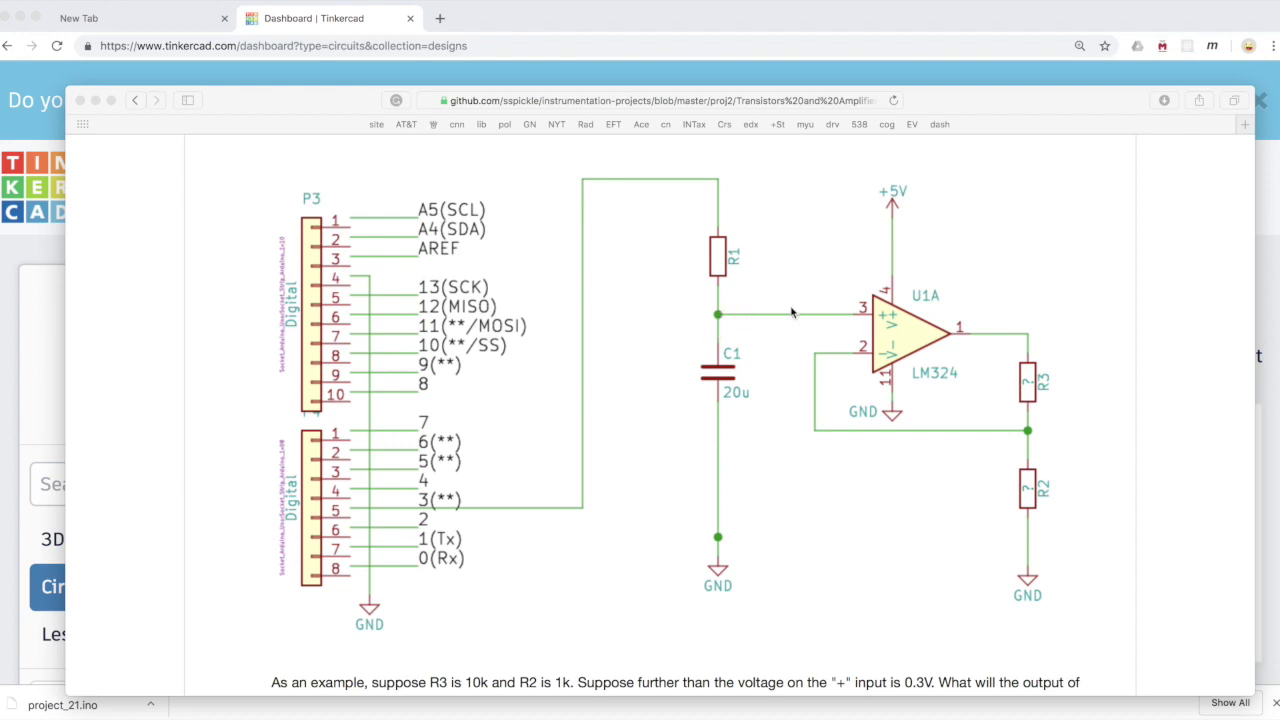
scroll(828, 315, "down", 1)
scroll(828, 315, "down", 15)
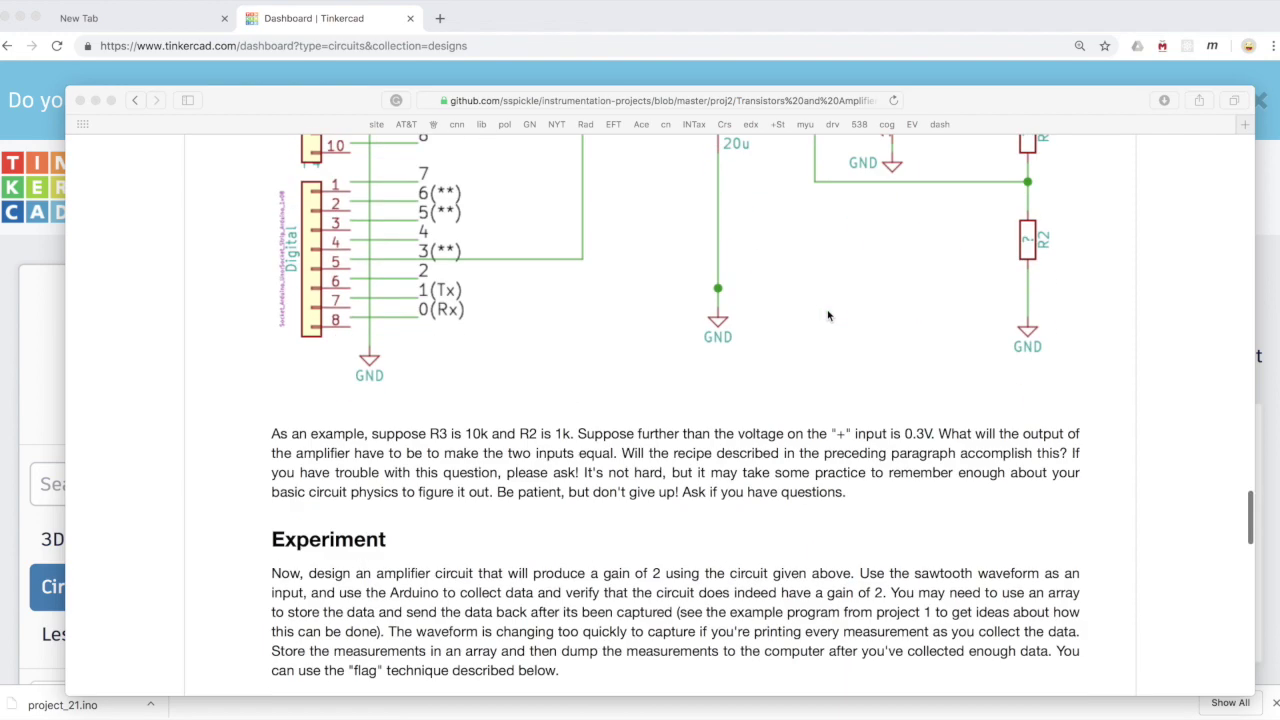
scroll(828, 315, "up", 1)
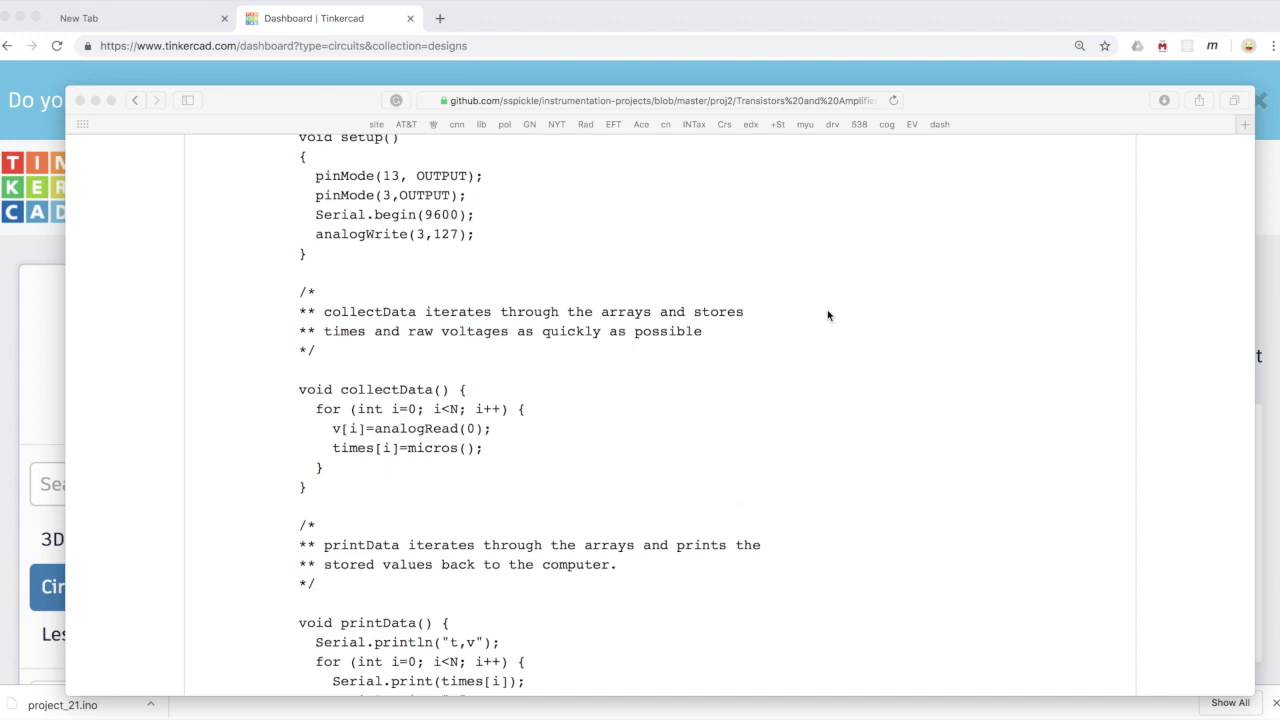
scroll(828, 315, "up", 3)
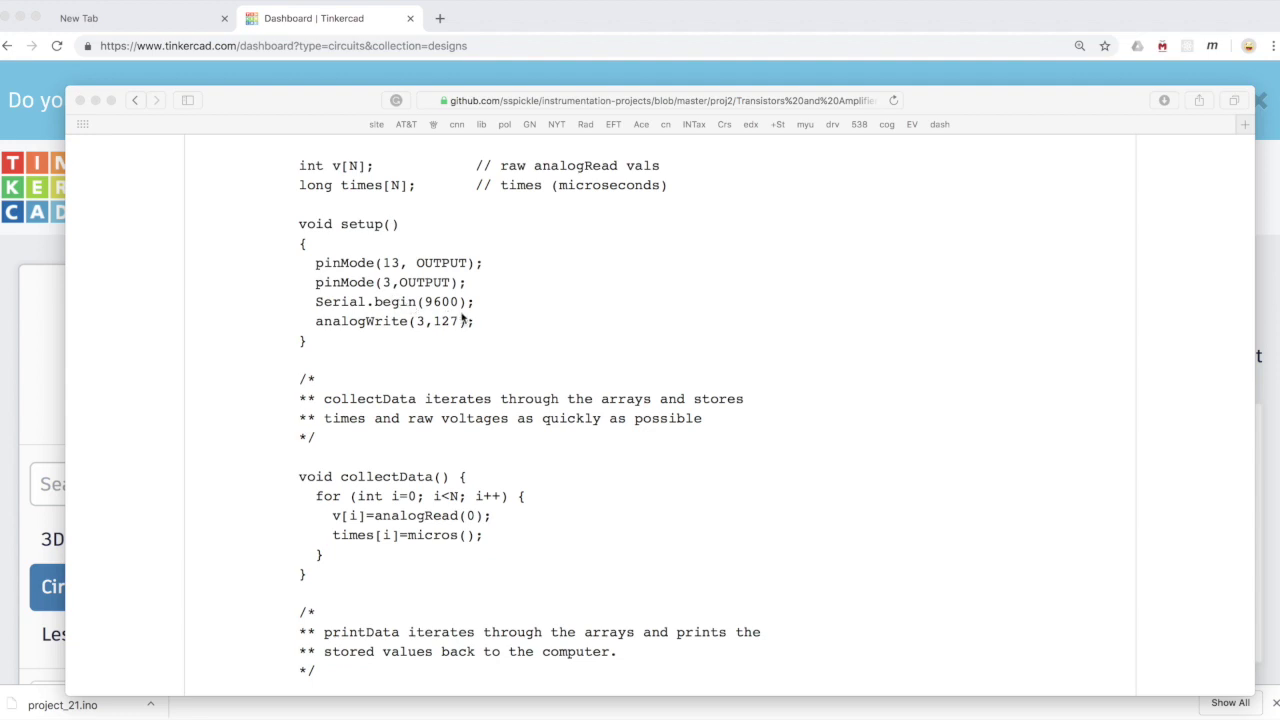
scroll(463, 317, "down", 7)
scroll(464, 318, "up", 8)
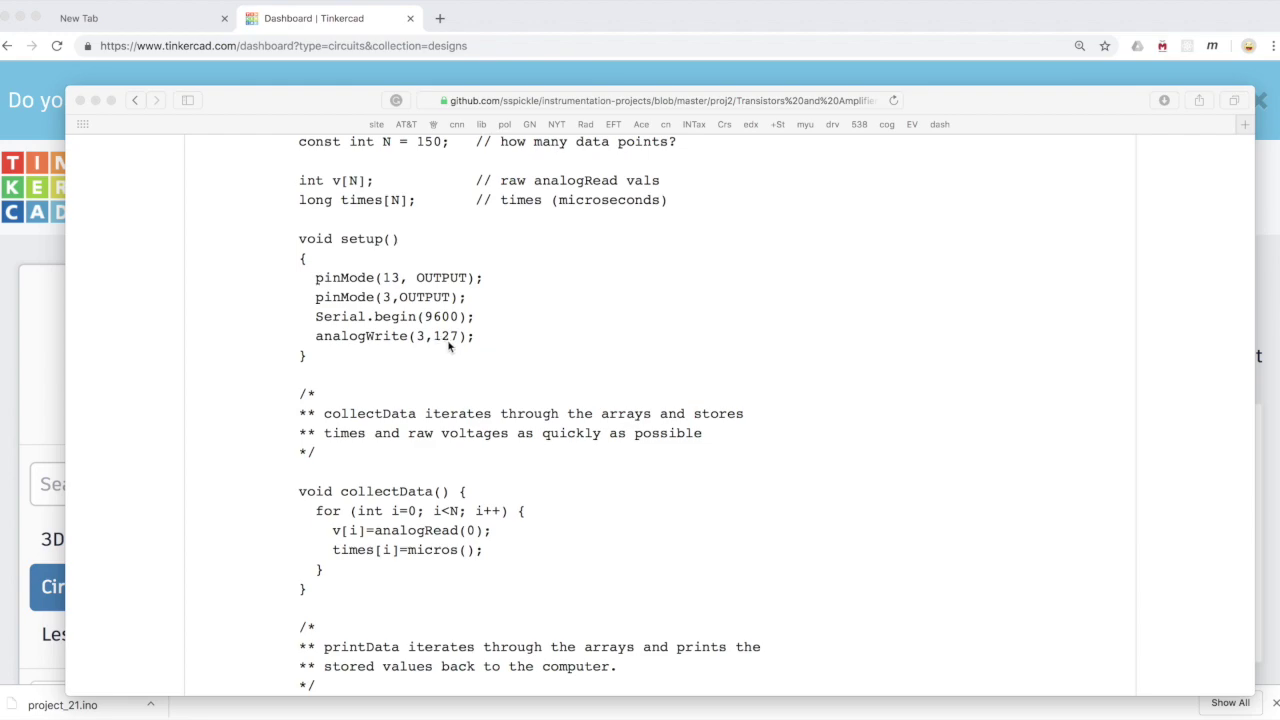
scroll(465, 347, "up", 20)
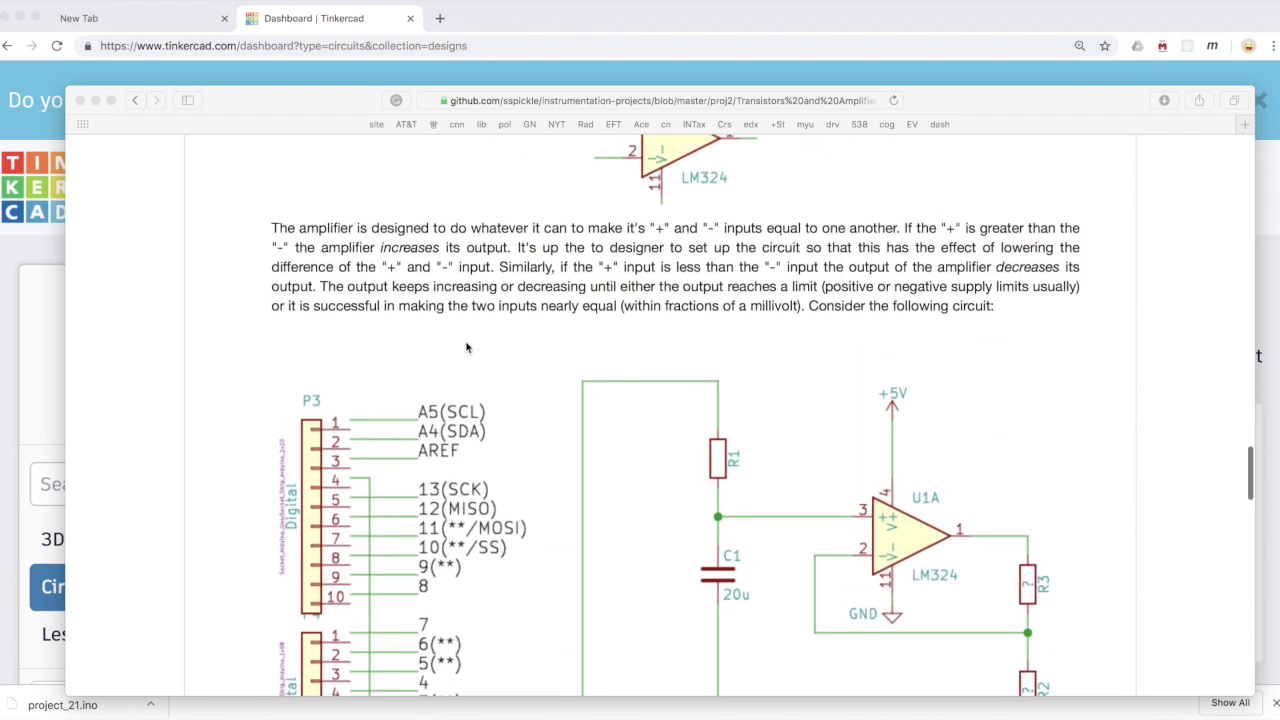
scroll(465, 347, "up", 2)
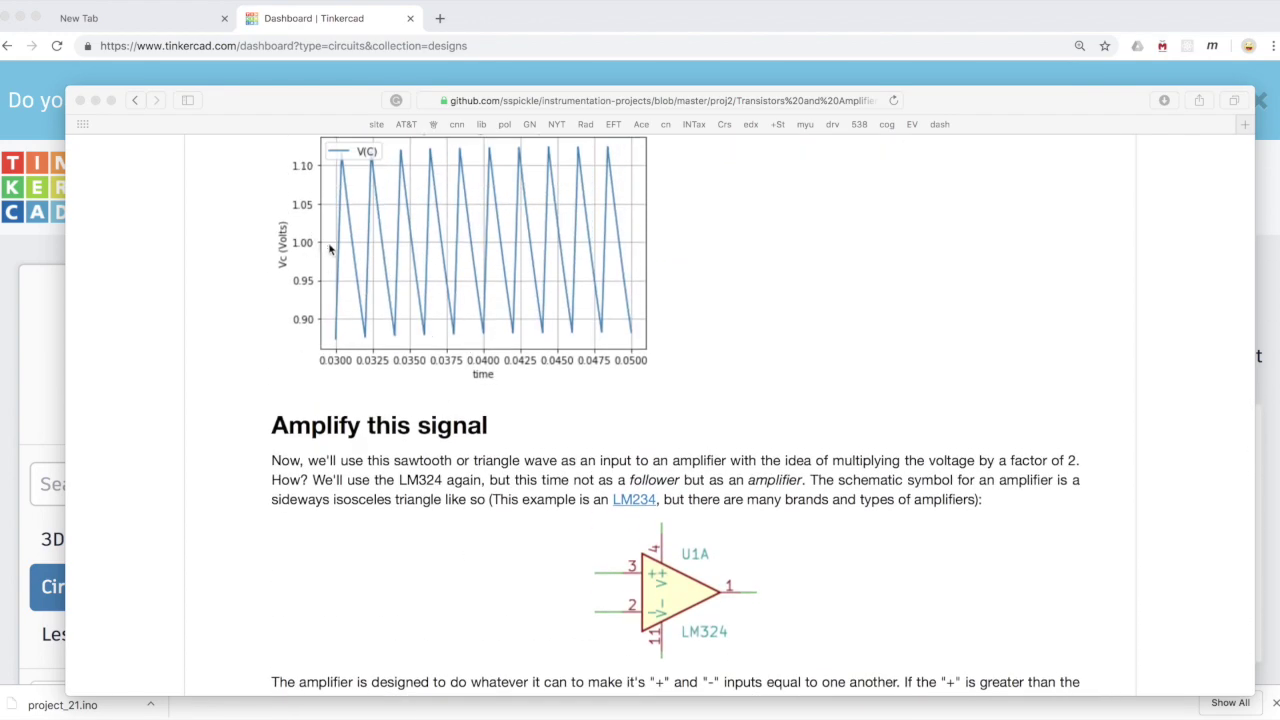
scroll(343, 248, "down", 20)
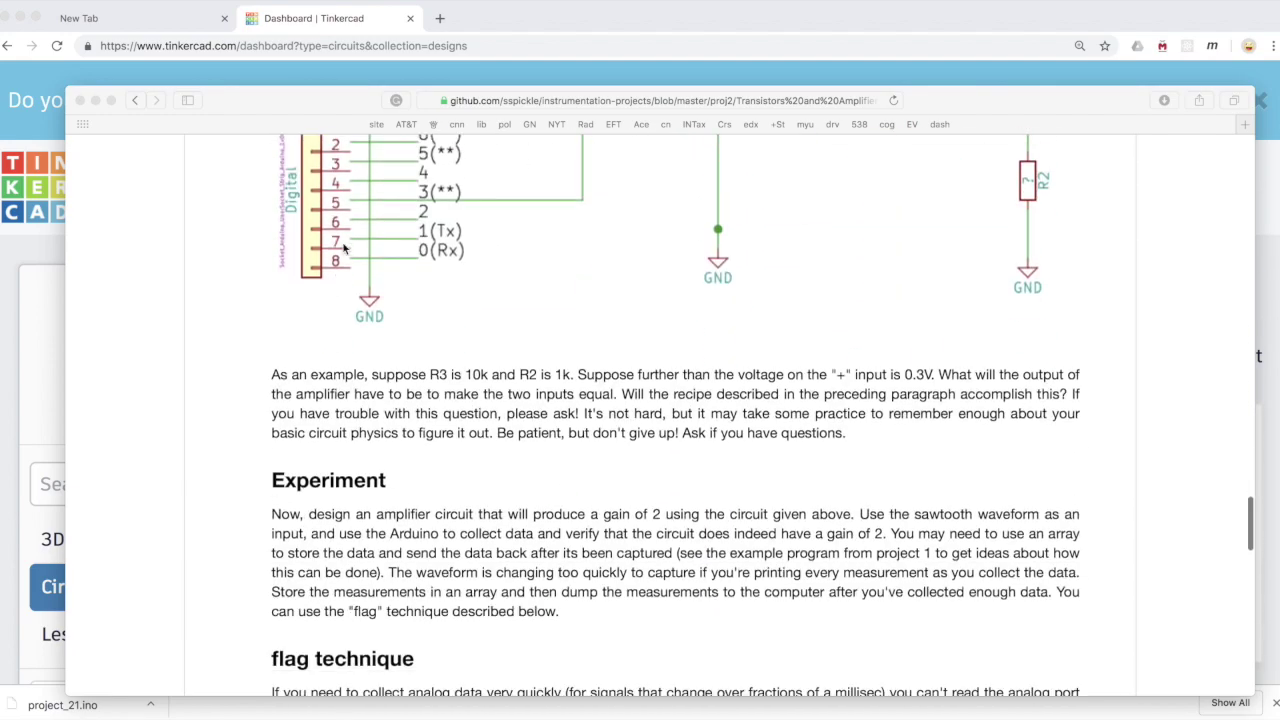
scroll(343, 248, "up", 2)
scroll(343, 251, "down", 1)
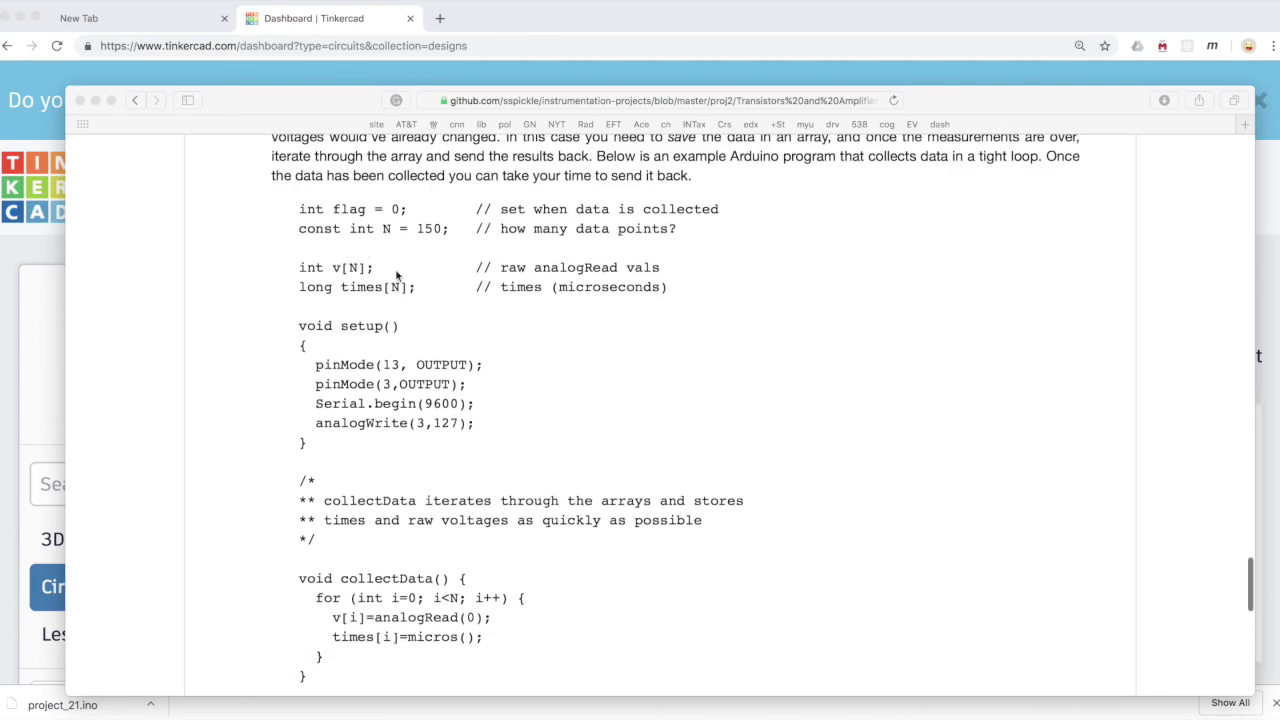
scroll(463, 391, "down", 5)
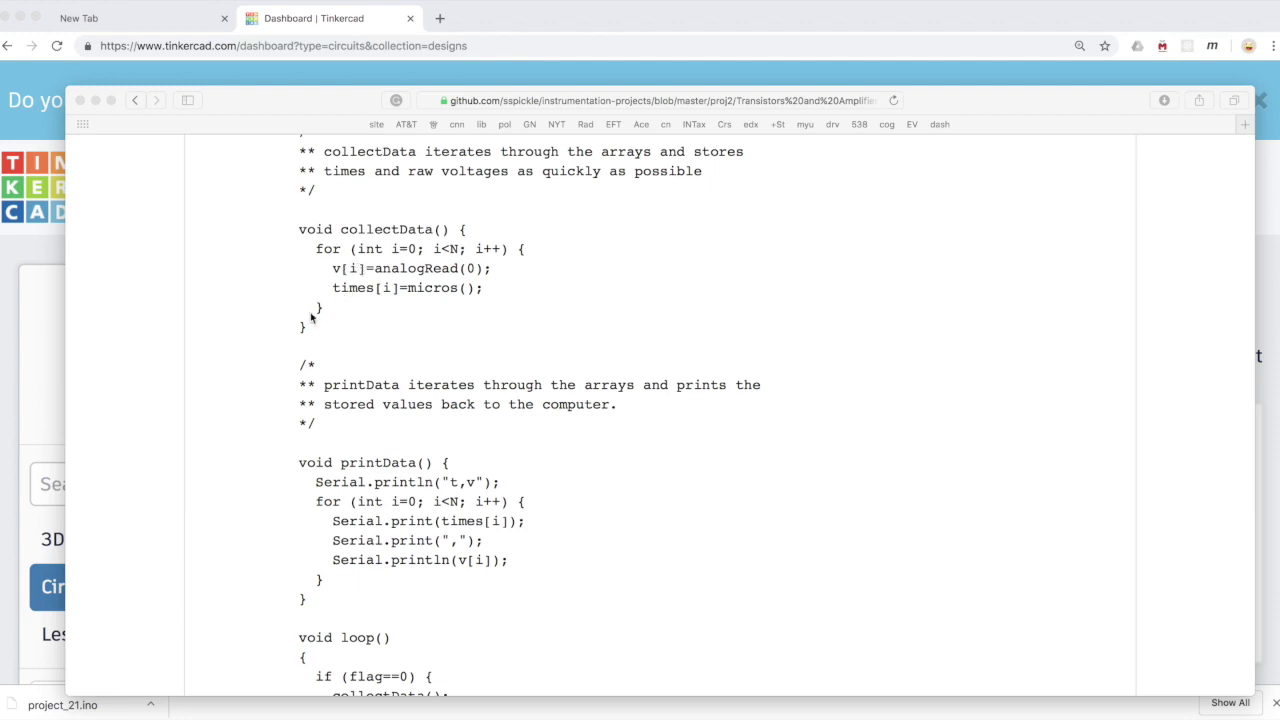
Step: Read down through printData and loop() to the page end, then back up to flag, N = 150 and setup()
scroll(317, 322, "down", 5)
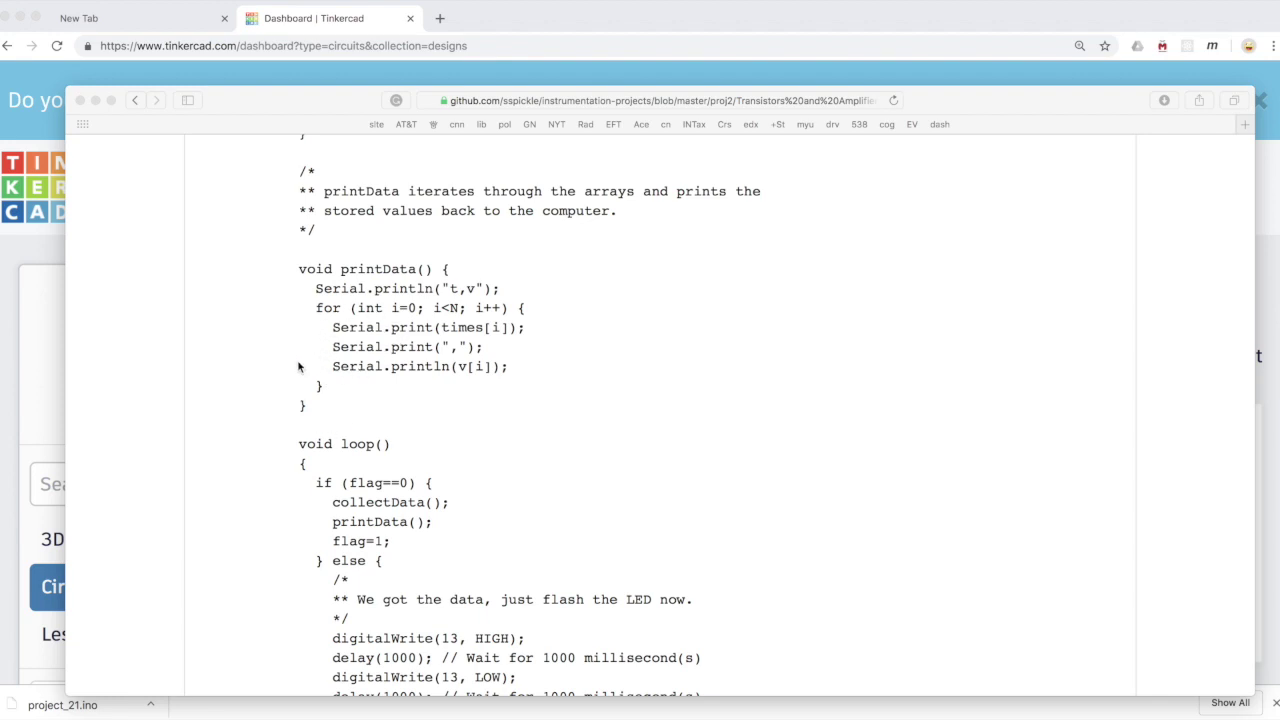
scroll(337, 349, "down", 1)
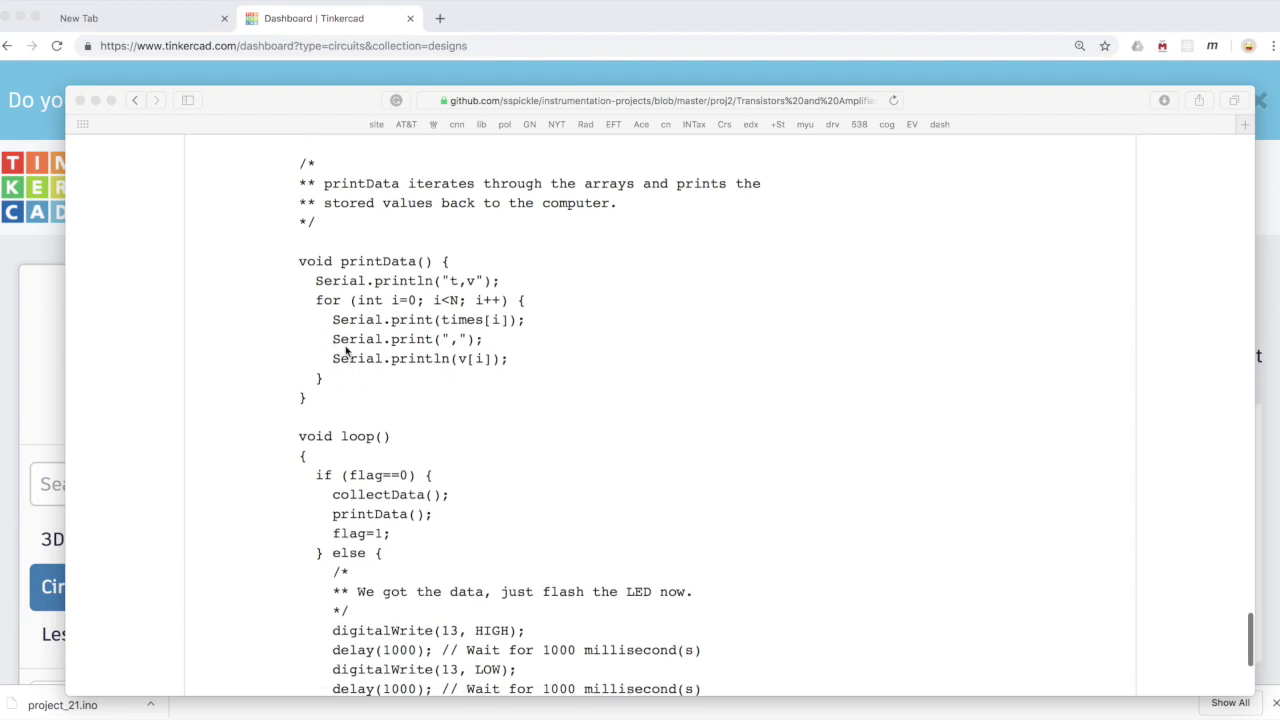
scroll(365, 321, "down", 5)
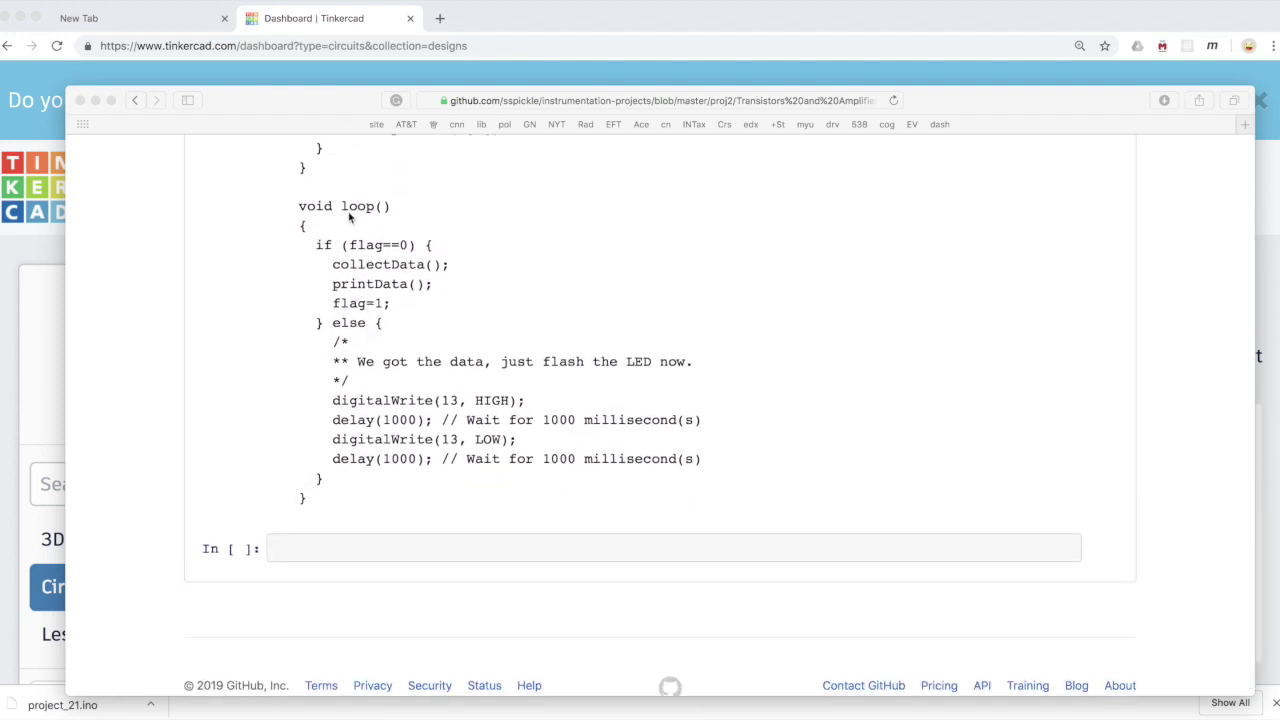
scroll(355, 217, "up", 10)
scroll(345, 213, "up", 1)
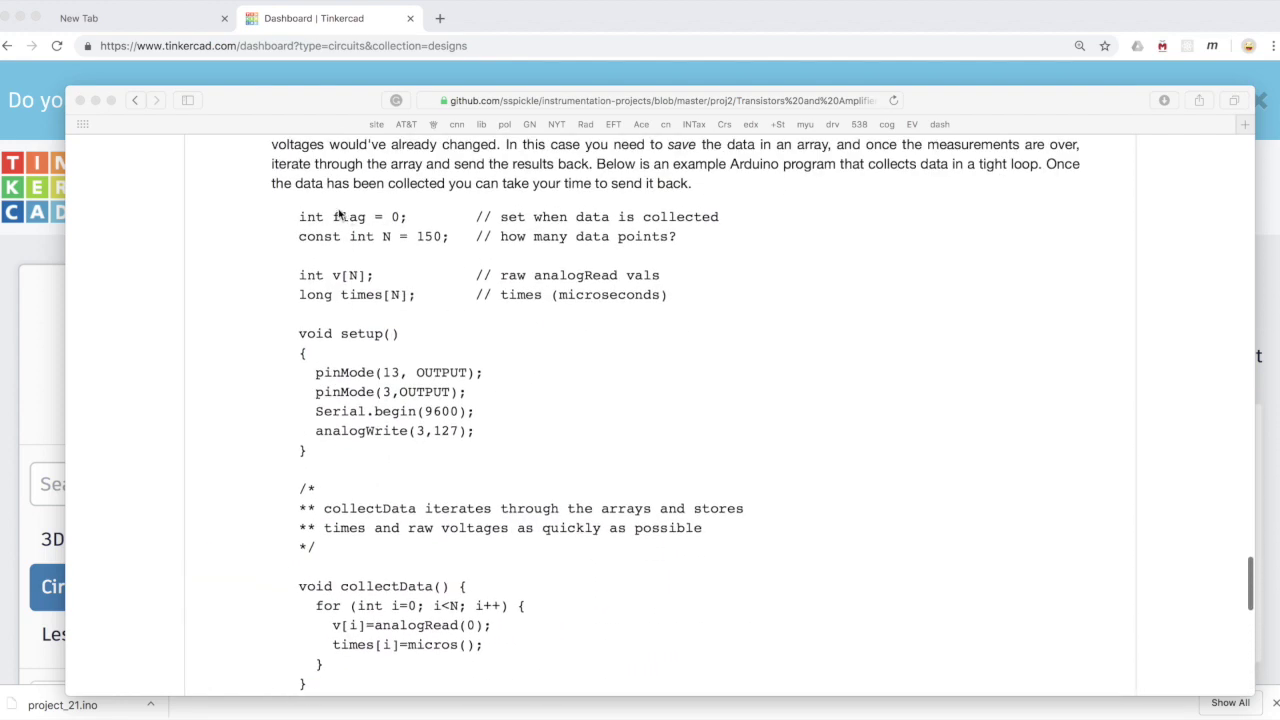
Step: Review the example's loop() code again in the GitHub write-up
left_click(395, 220)
scroll(395, 220, "down", 10)
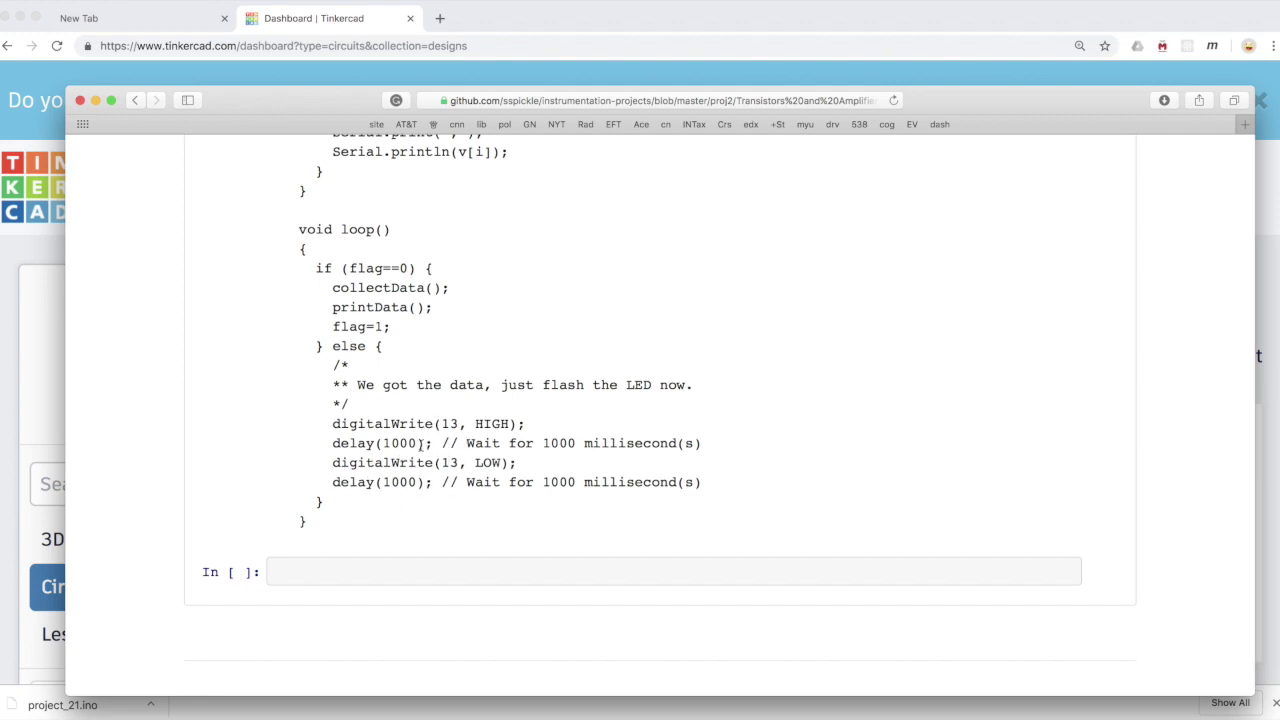
scroll(421, 444, "down", 3)
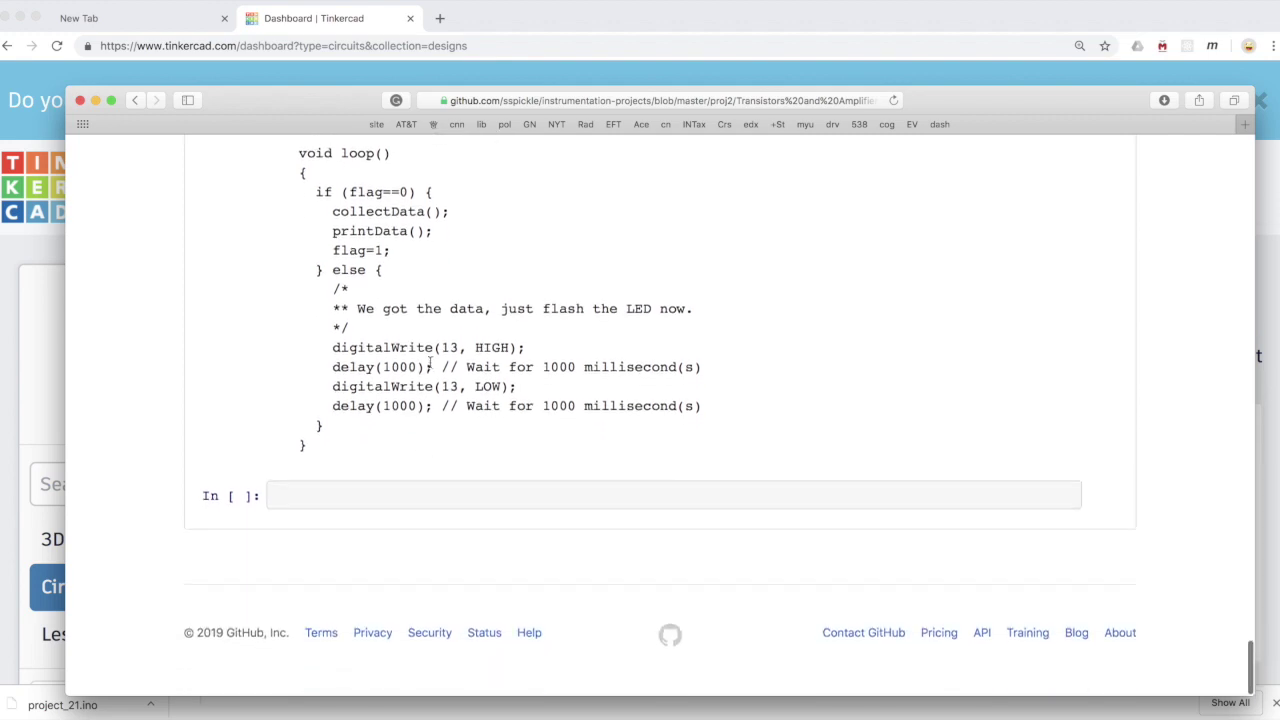
scroll(430, 362, "up", 15)
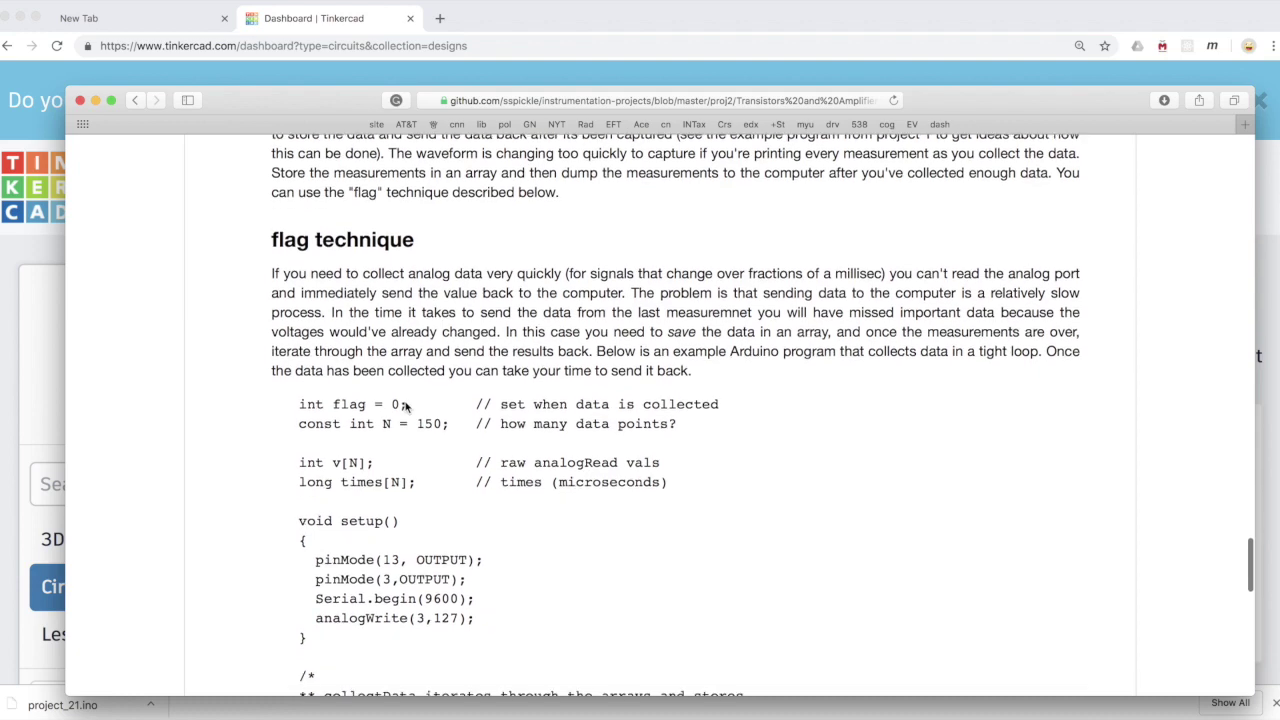
scroll(405, 404, "down", 15)
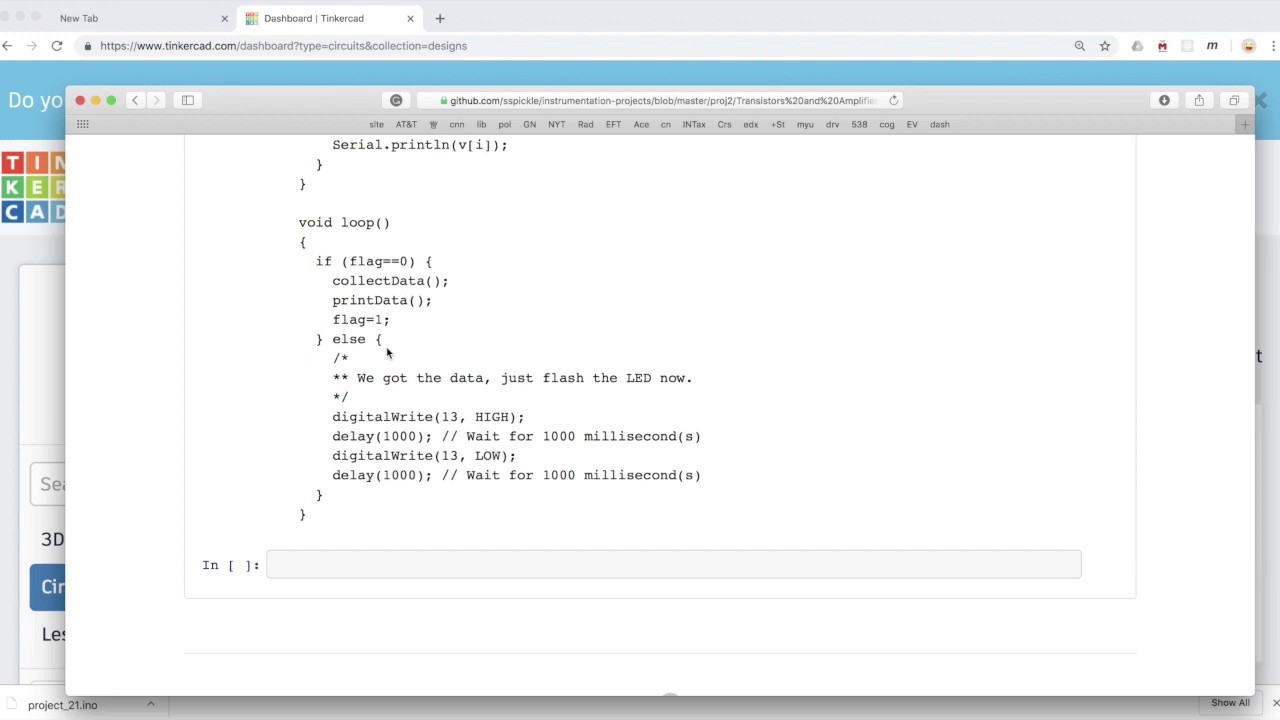
scroll(388, 350, "up", 1)
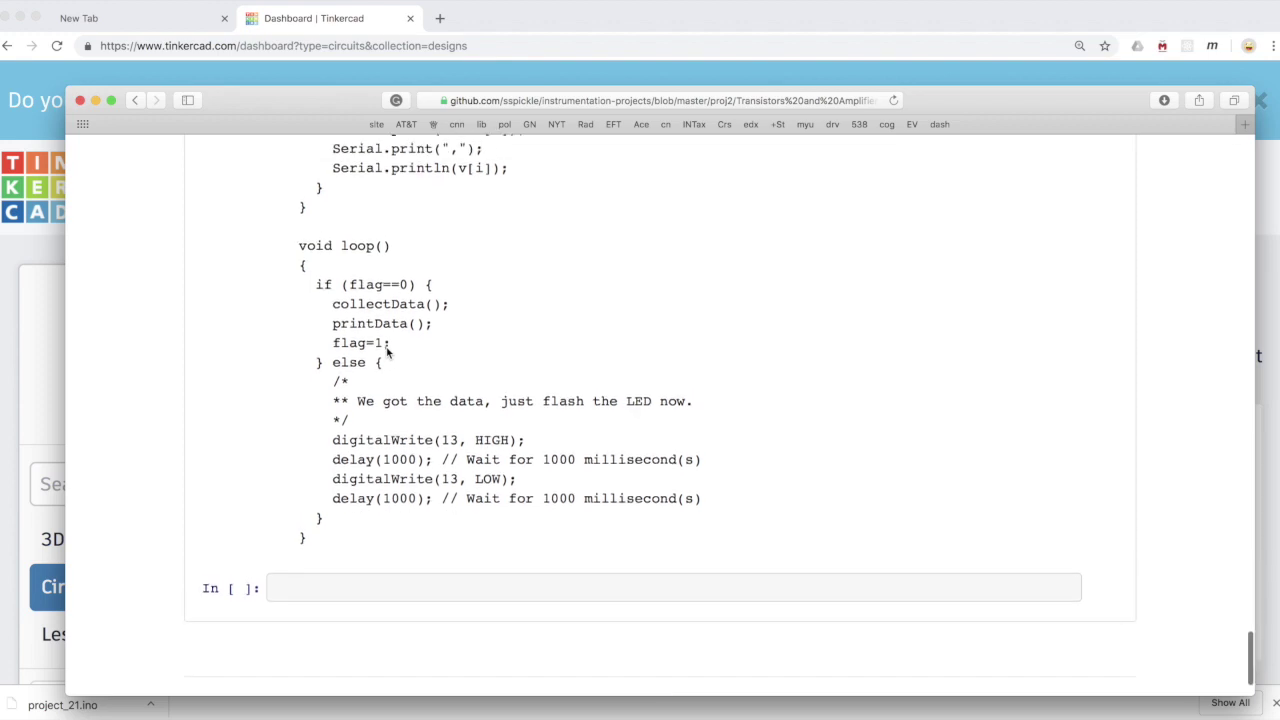
scroll(386, 345, "up", 2)
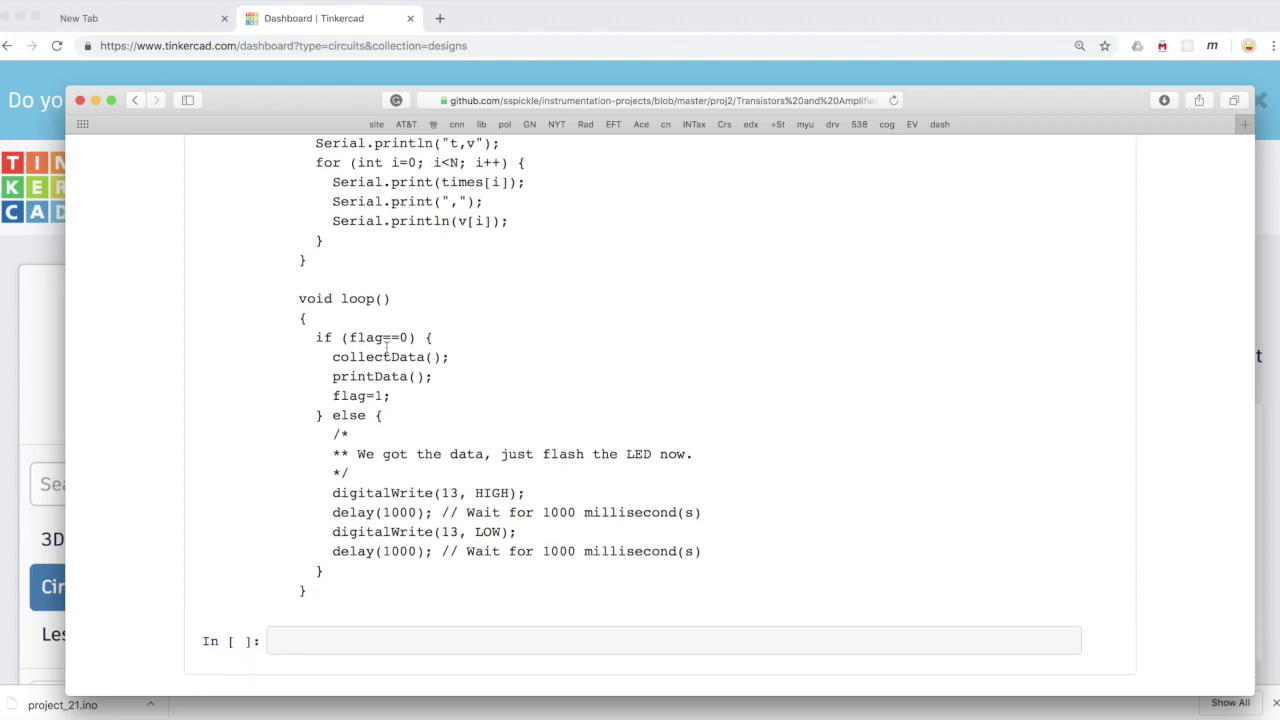
scroll(387, 347, "down", 1)
scroll(387, 347, "up", 2)
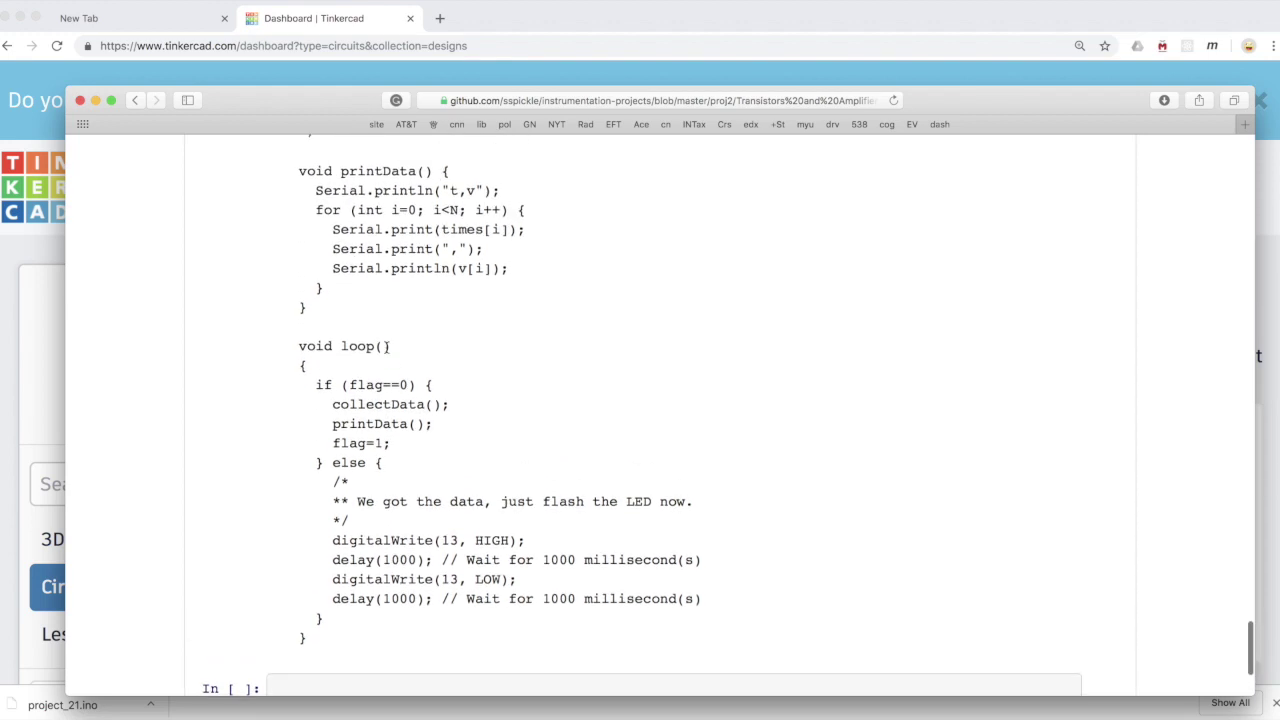
scroll(387, 347, "down", 4)
scroll(387, 347, "up", 8)
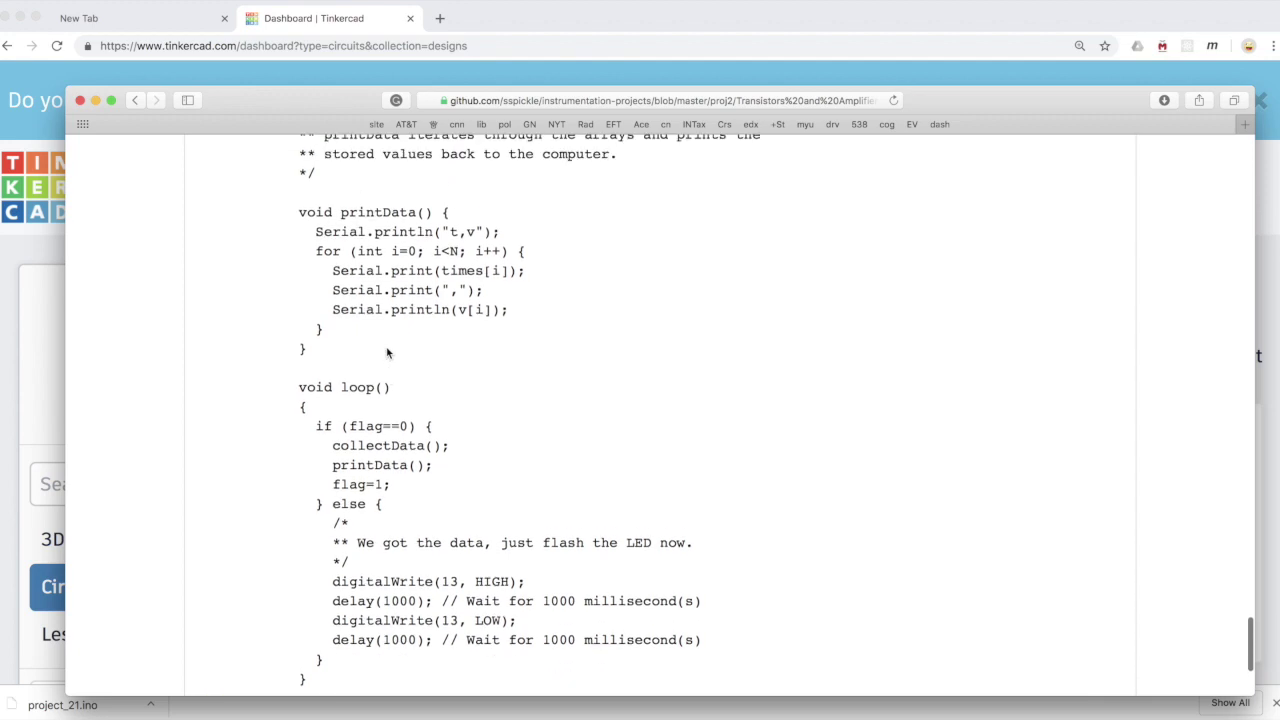
scroll(388, 350, "down", 6)
scroll(387, 350, "down", 3)
scroll(388, 349, "up", 2)
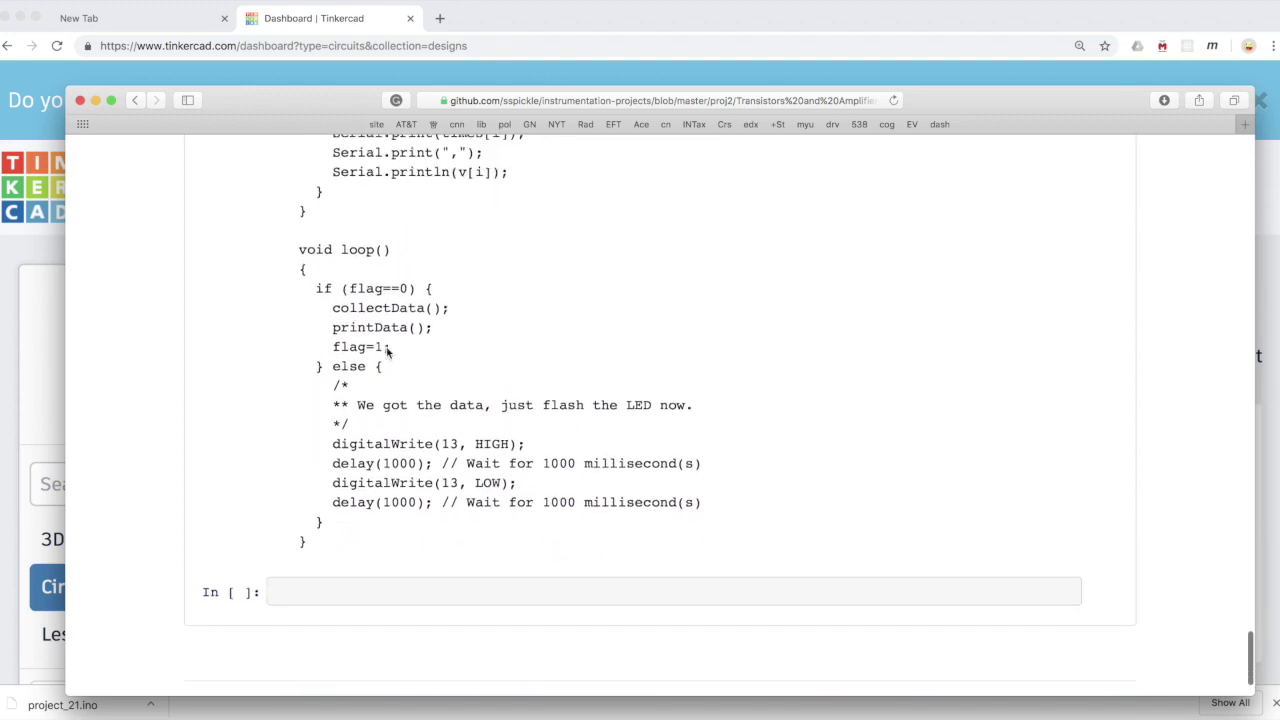
Step: Start a new circuit with a small breadboard and an Arduino Uno R3 beside it
left_click(946, 18)
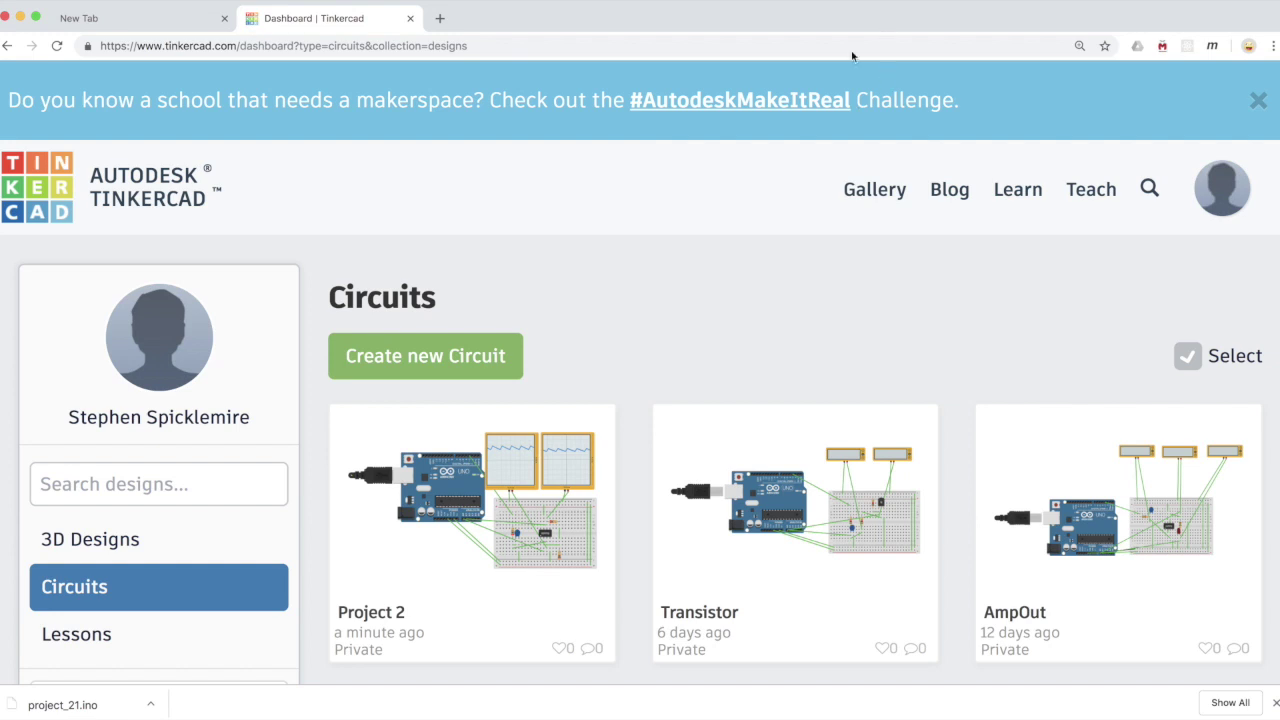
left_click(379, 360)
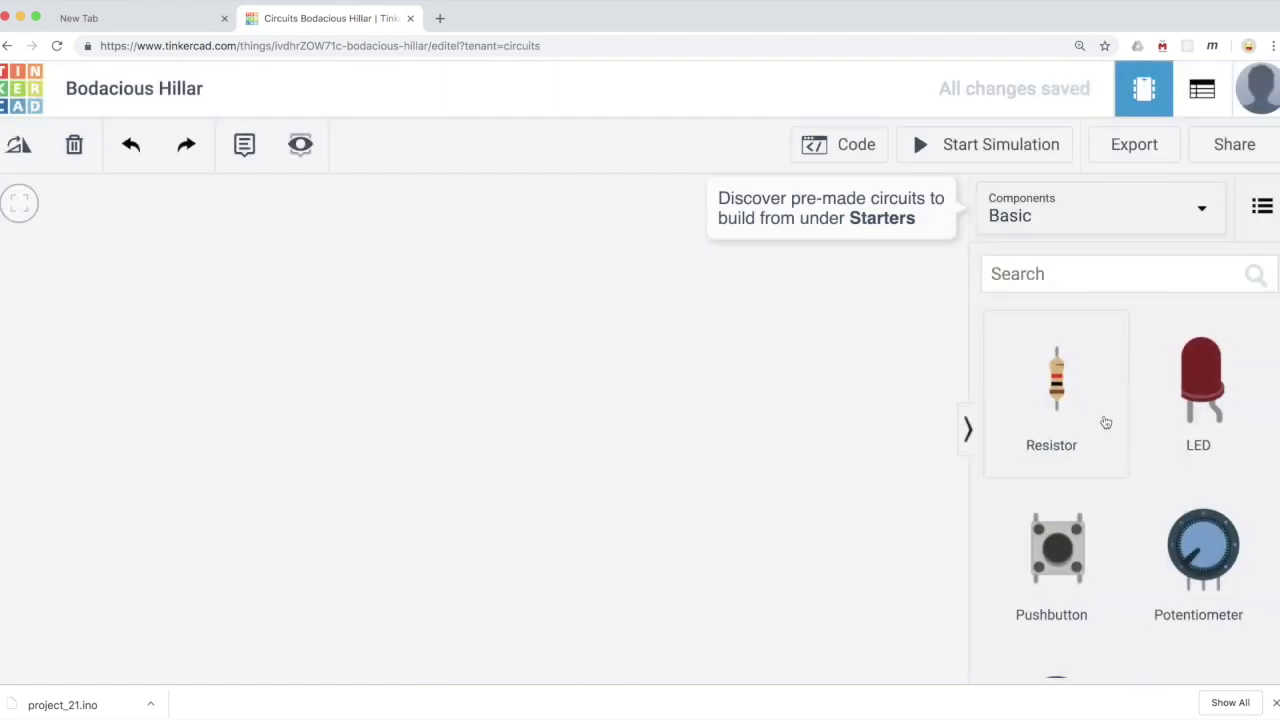
scroll(1106, 420, "down", 8)
scroll(1106, 422, "down", 2)
scroll(1103, 420, "up", 4)
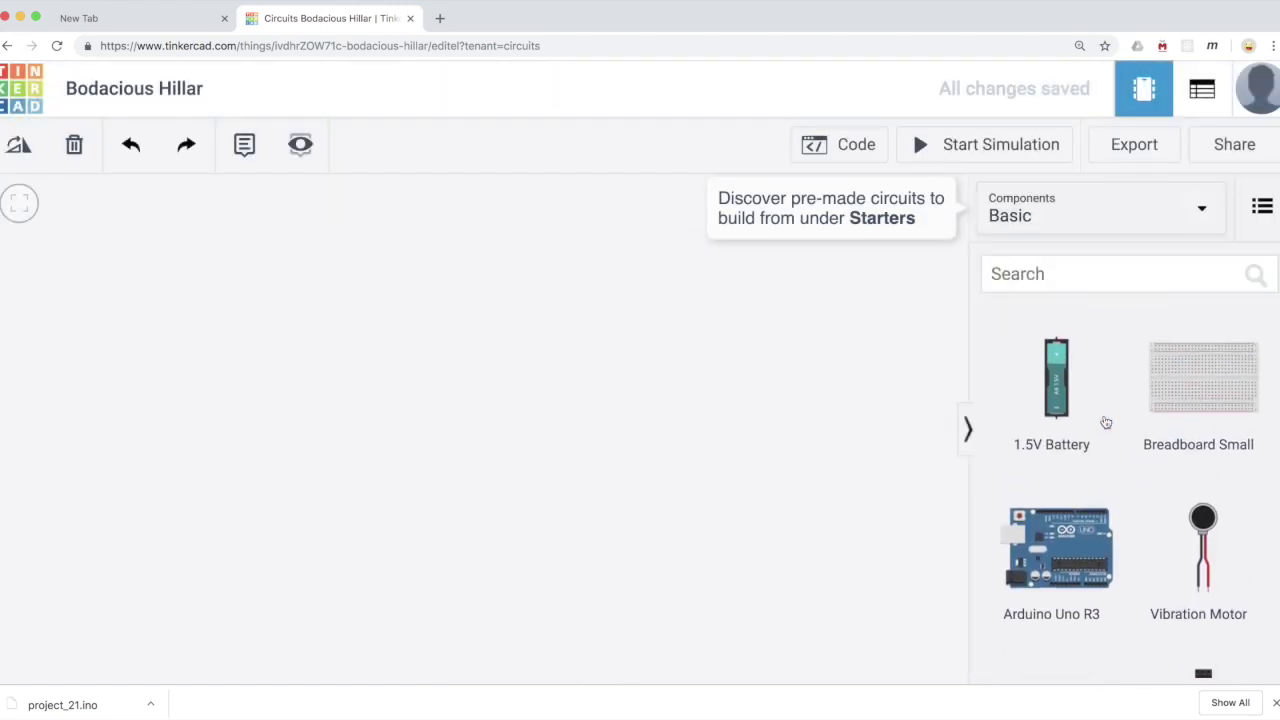
left_click_drag(543, 423, 660, 434)
left_click(1063, 577)
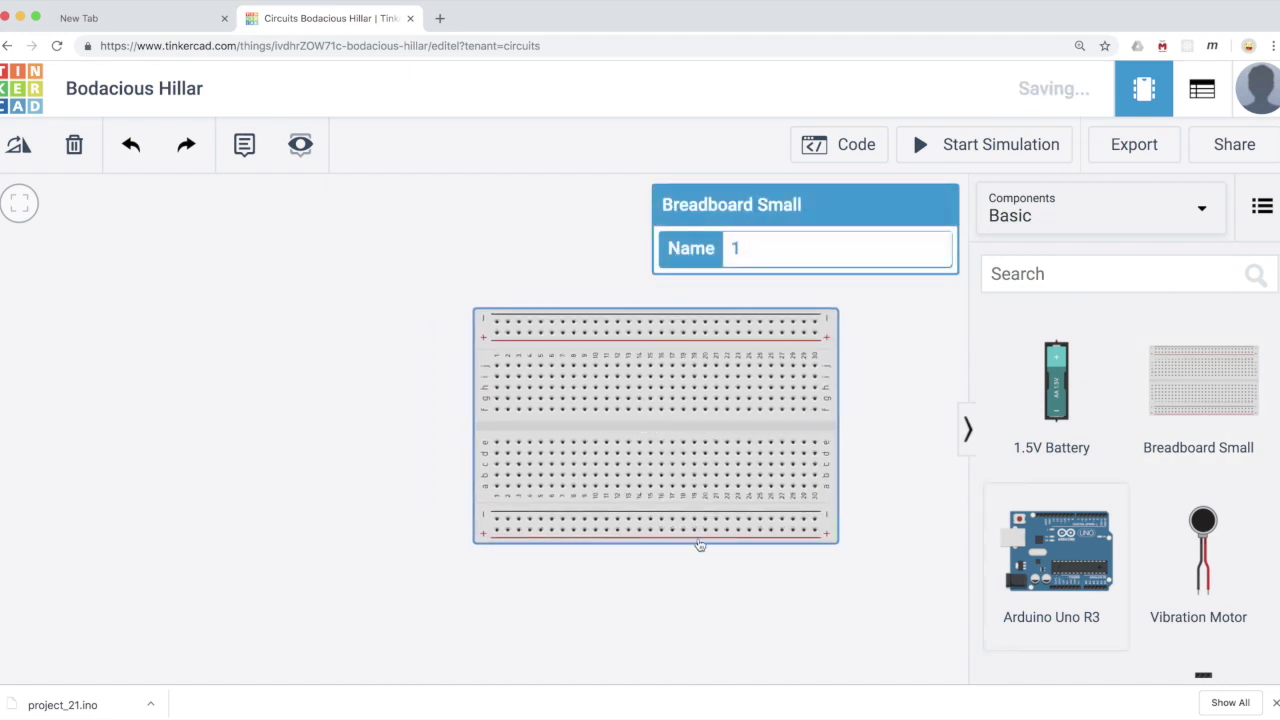
left_click(381, 495)
mouse_move(268, 415)
left_mouse_down()
mouse_move(235, 399)
mouse_move(239, 423)
mouse_move(276, 431)
left_mouse_up()
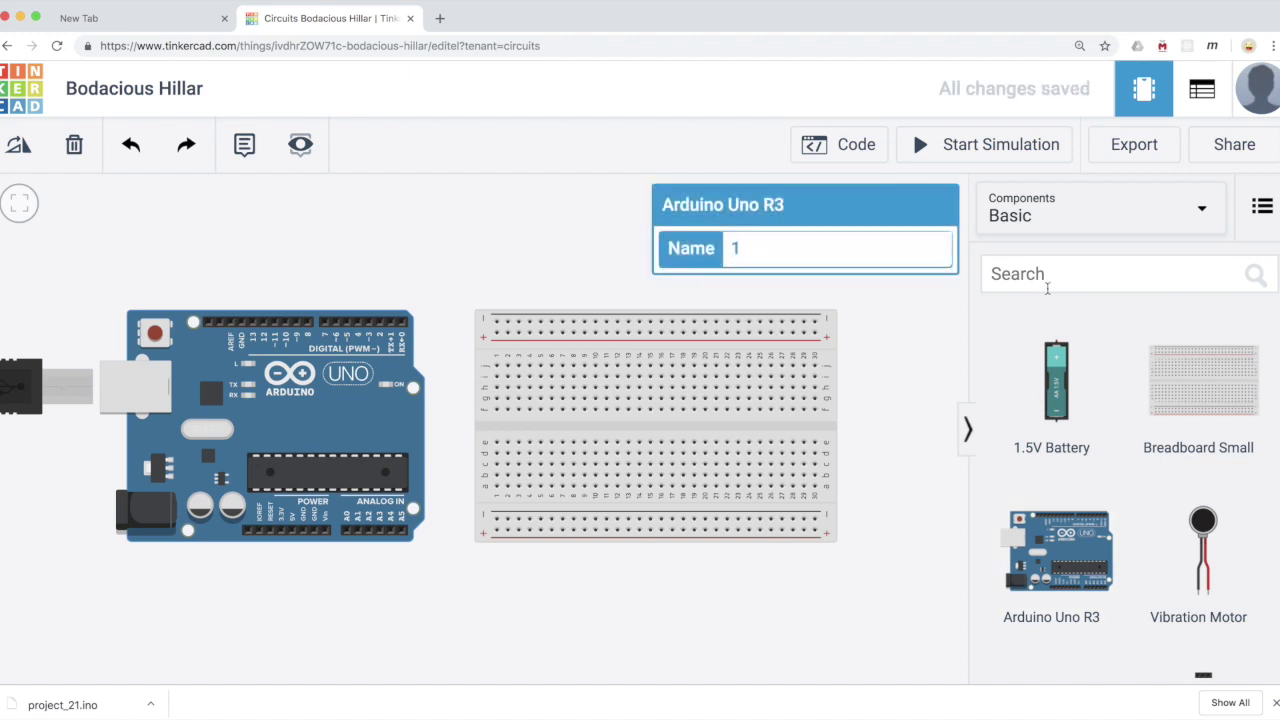
Step: Search 'sco' and place an oscilloscope above the breadboard
left_click(1047, 279)
type("sco")
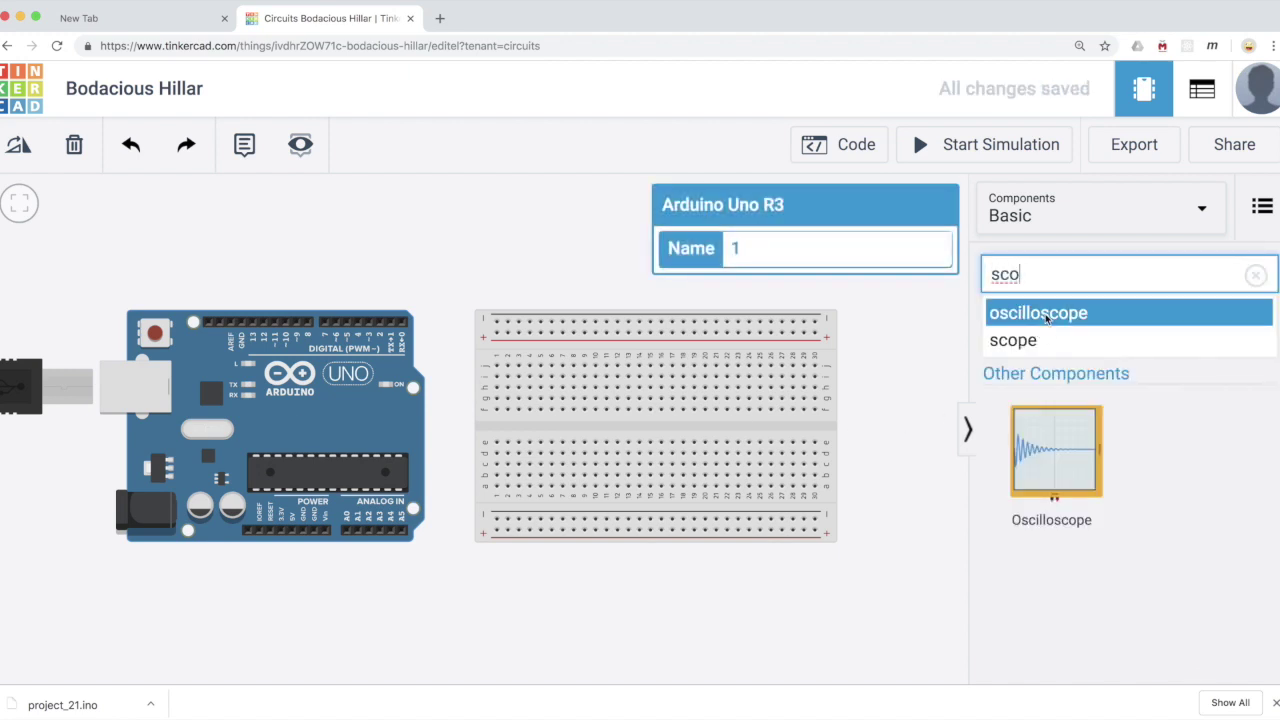
left_click(1045, 316)
left_click_drag(1050, 452, 500, 257)
scroll(622, 301, "up", 2)
scroll(622, 301, "down", 3)
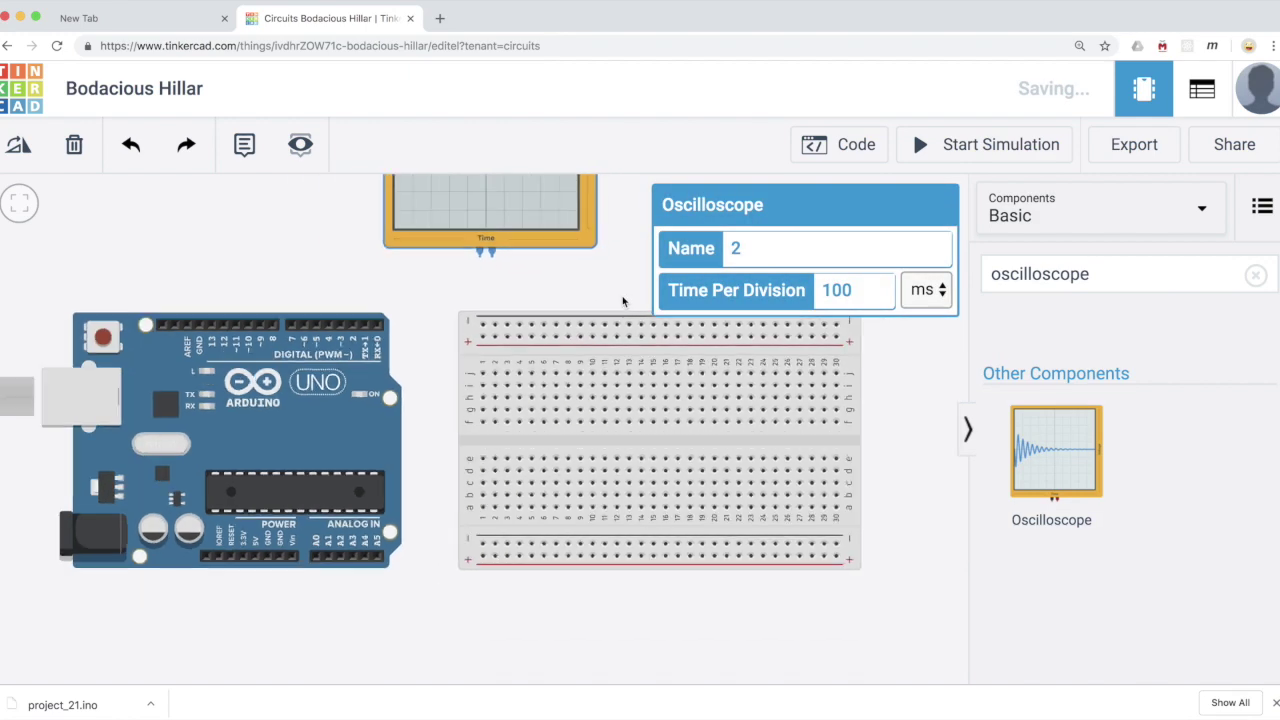
left_click_drag(777, 489, 730, 505)
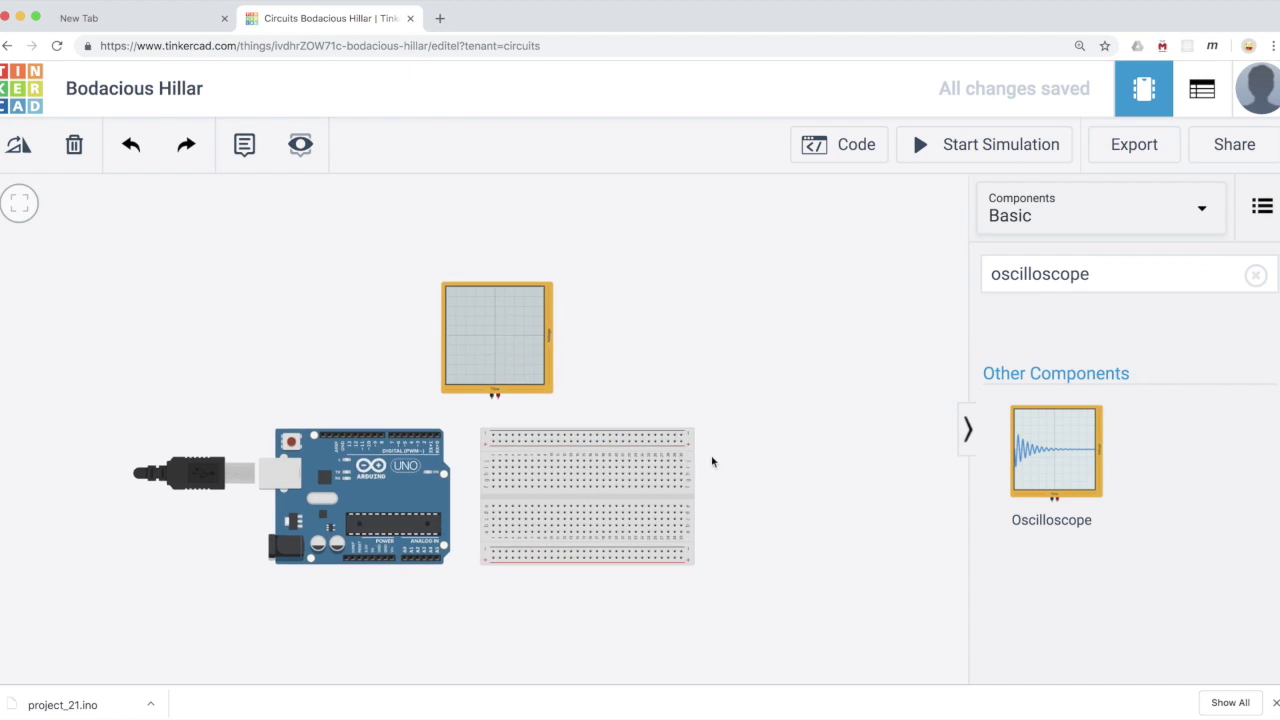
Step: Change the oscilloscope's time per division from 100 ms to 1 ms
left_click(491, 328)
left_click_drag(491, 328, 495, 315)
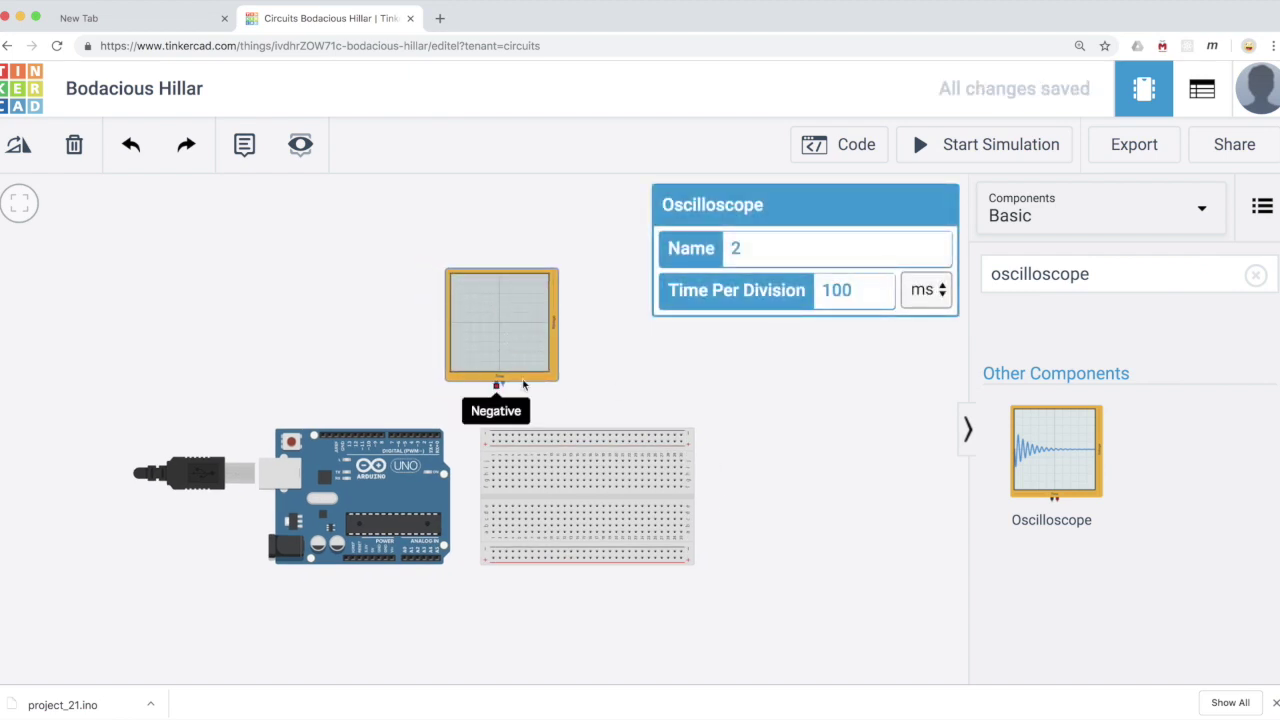
left_click(874, 288)
key("BackSpace")
key("BackSpace")
left_click(844, 384)
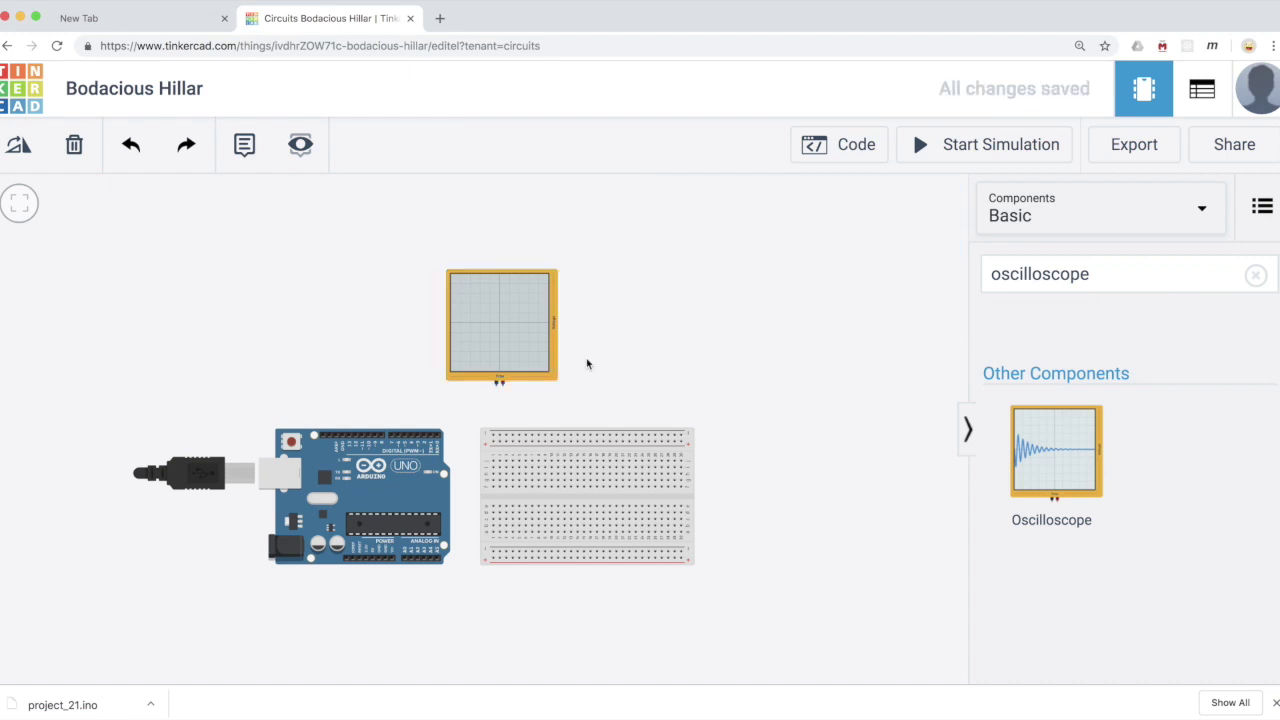
scroll(591, 360, "down", 3)
scroll(591, 360, "up", 6)
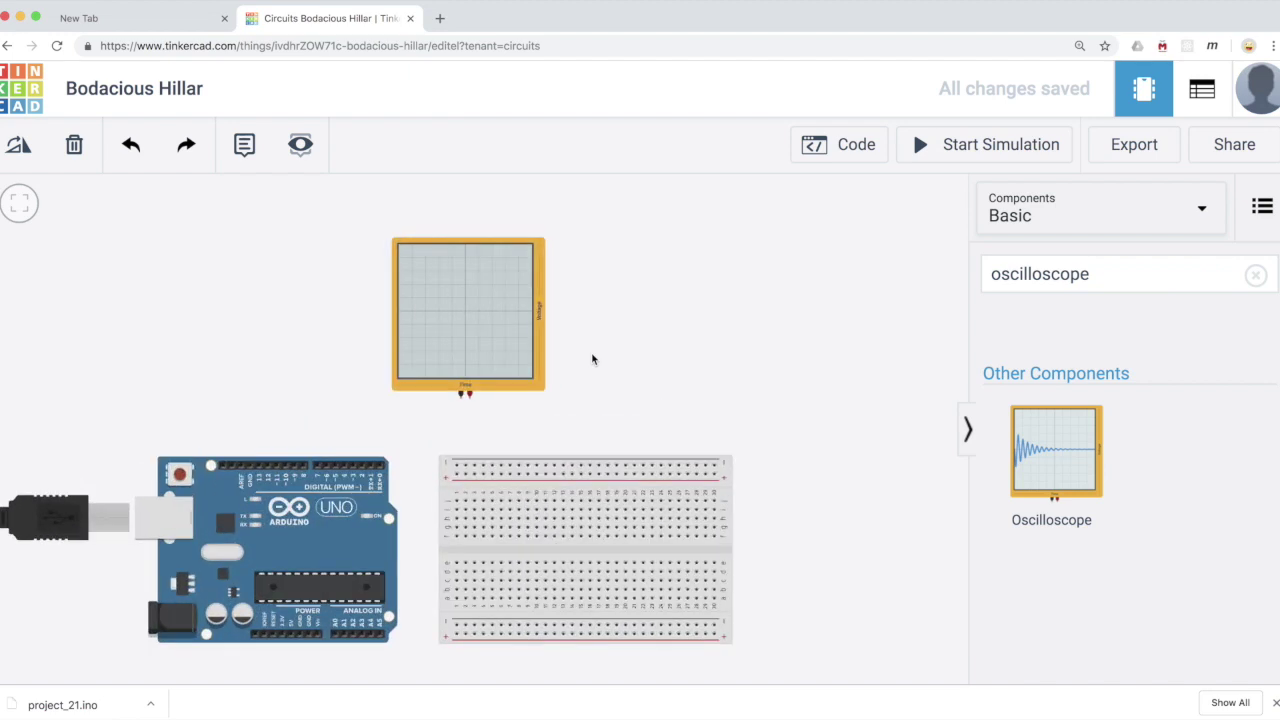
left_click_drag(591, 378, 729, 299)
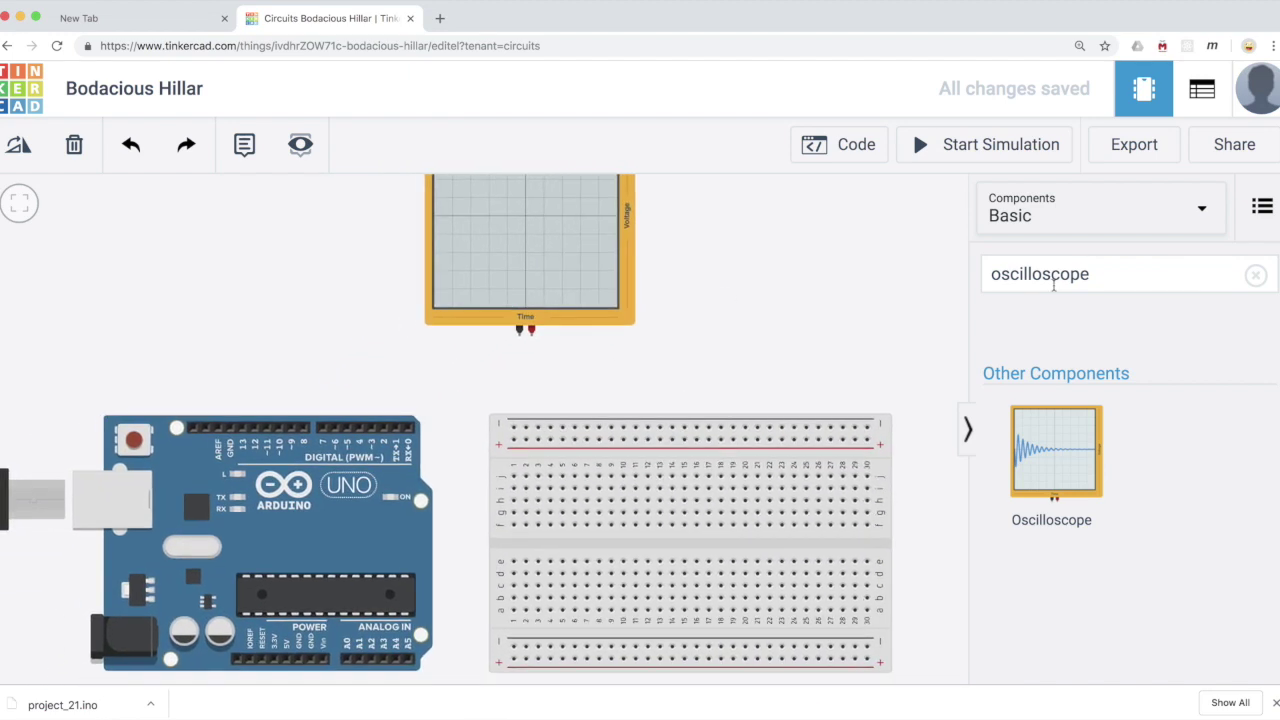
left_click(1221, 216)
Step: Place a resistor and a capacitor side by side on the breadboard
left_click(1180, 228)
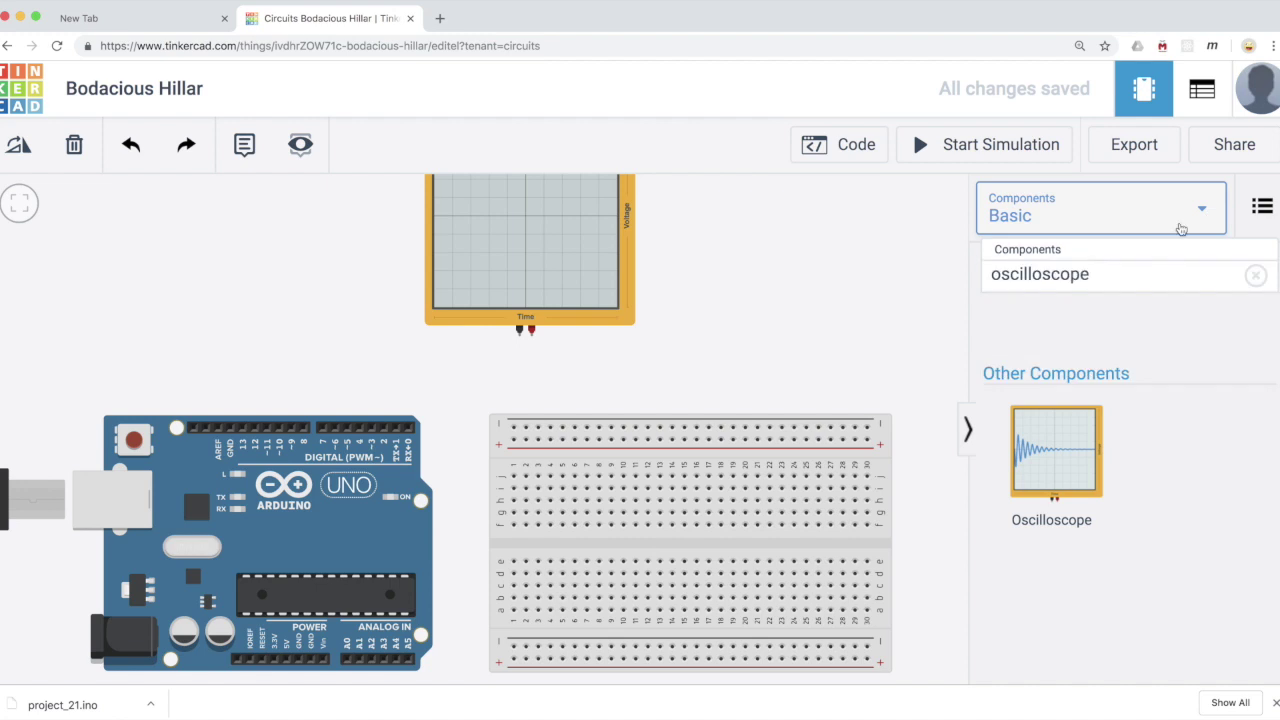
left_click(1256, 275)
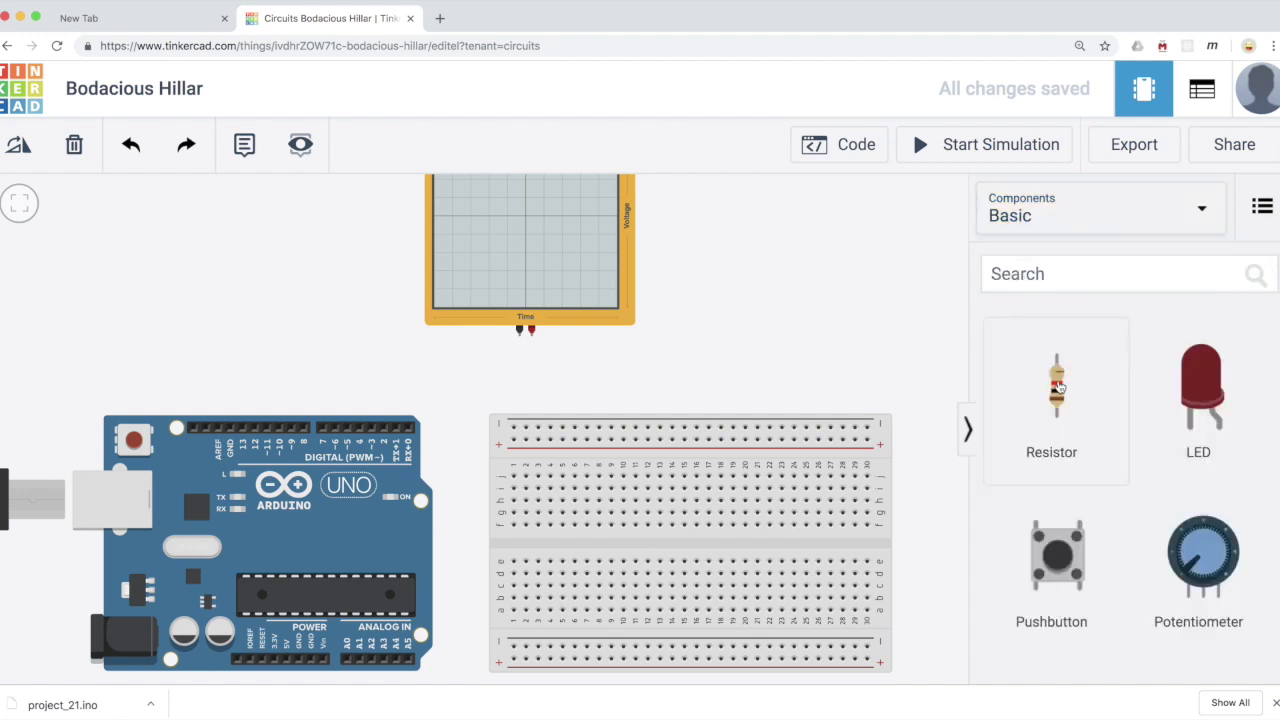
left_click_drag(843, 423, 562, 537)
scroll(1097, 505, "down", 3)
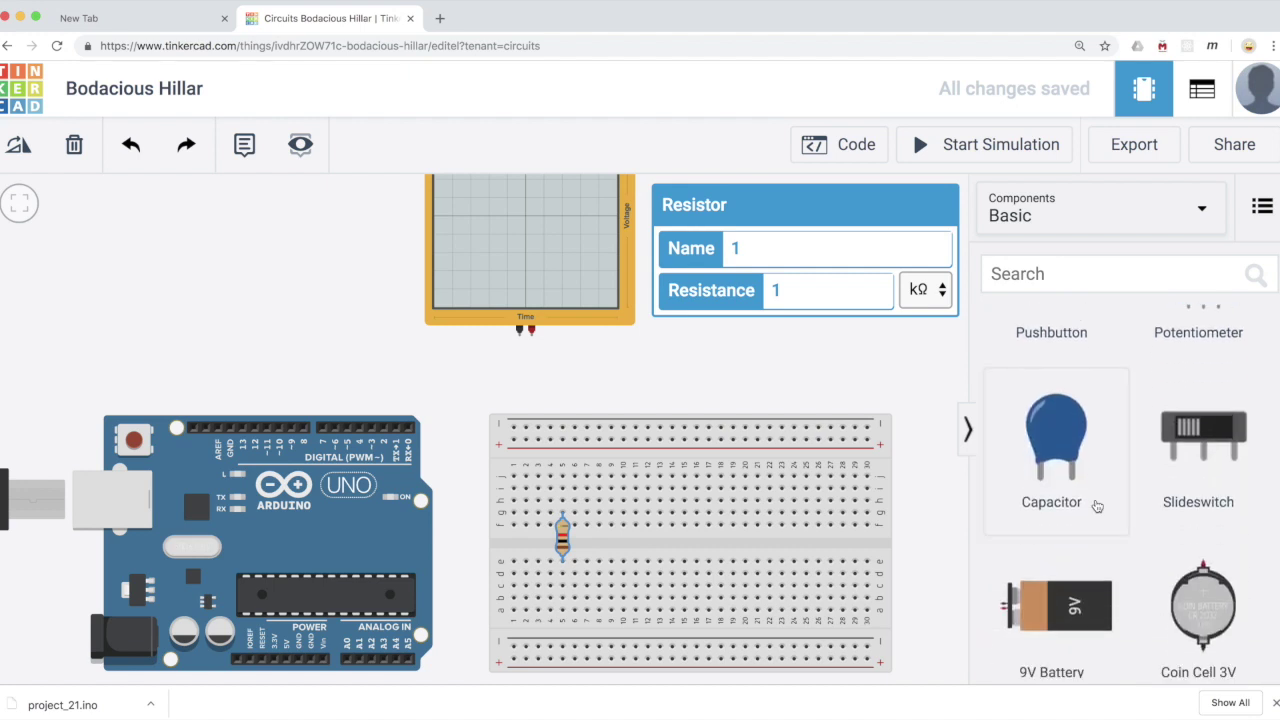
left_click_drag(1063, 457, 603, 562)
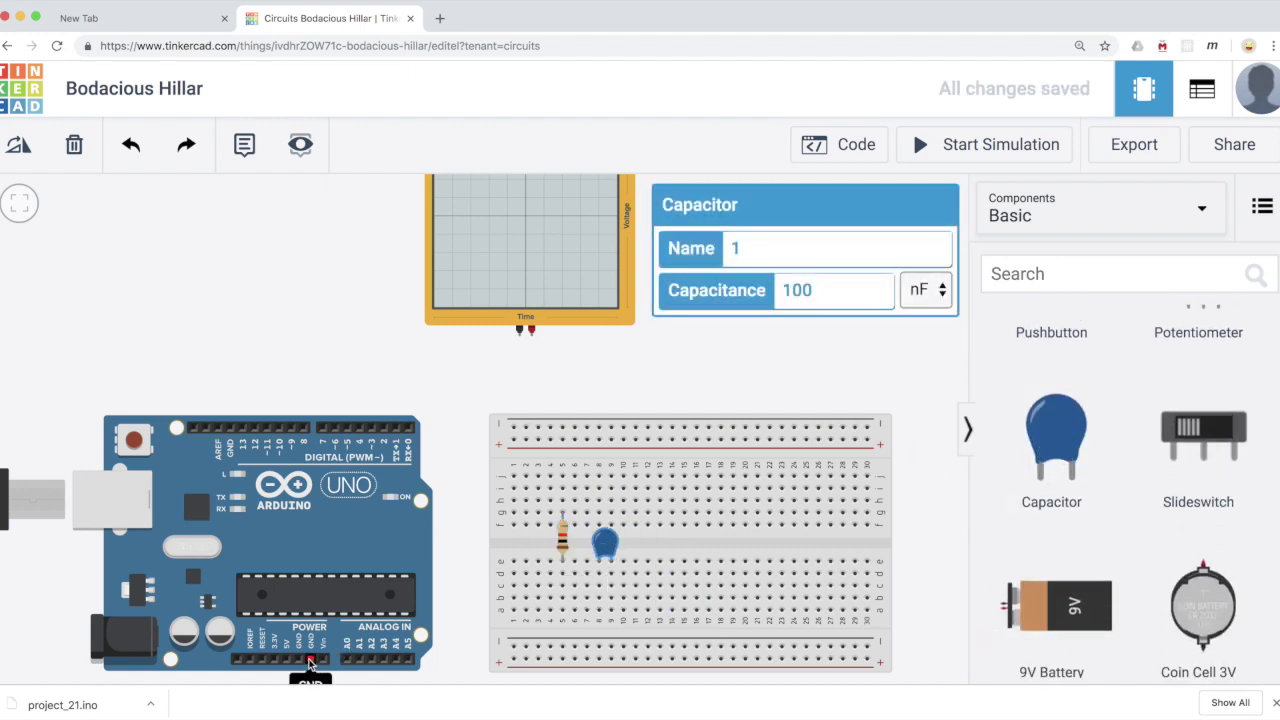
Step: Wire Arduino GND to the bottom rail and link the bottom and top rails
left_click(384, 660)
left_click(513, 647)
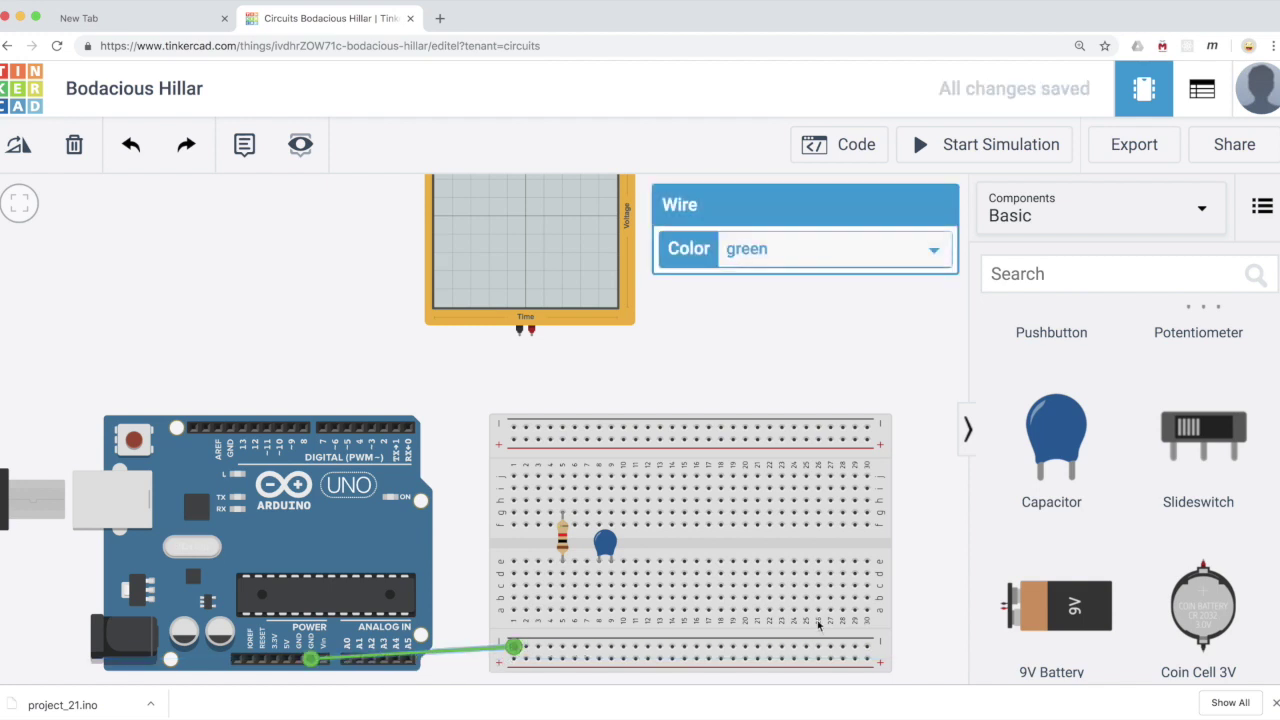
left_click(866, 647)
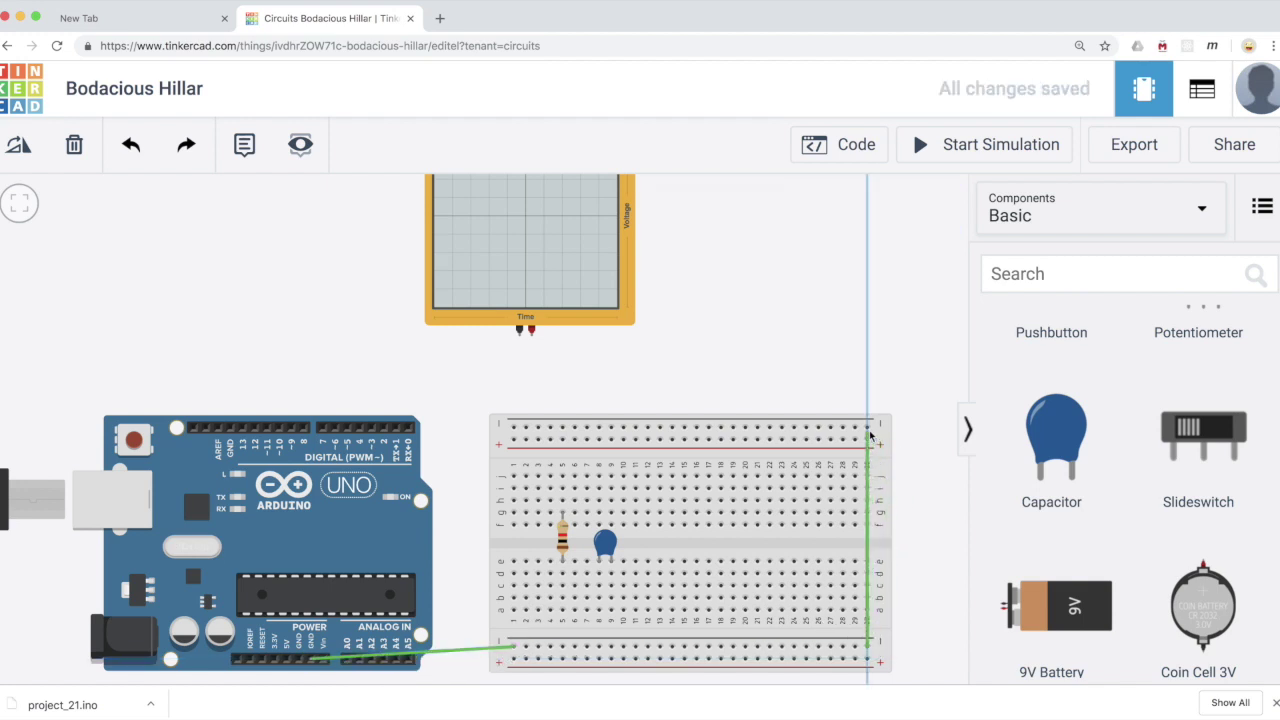
left_click(868, 428)
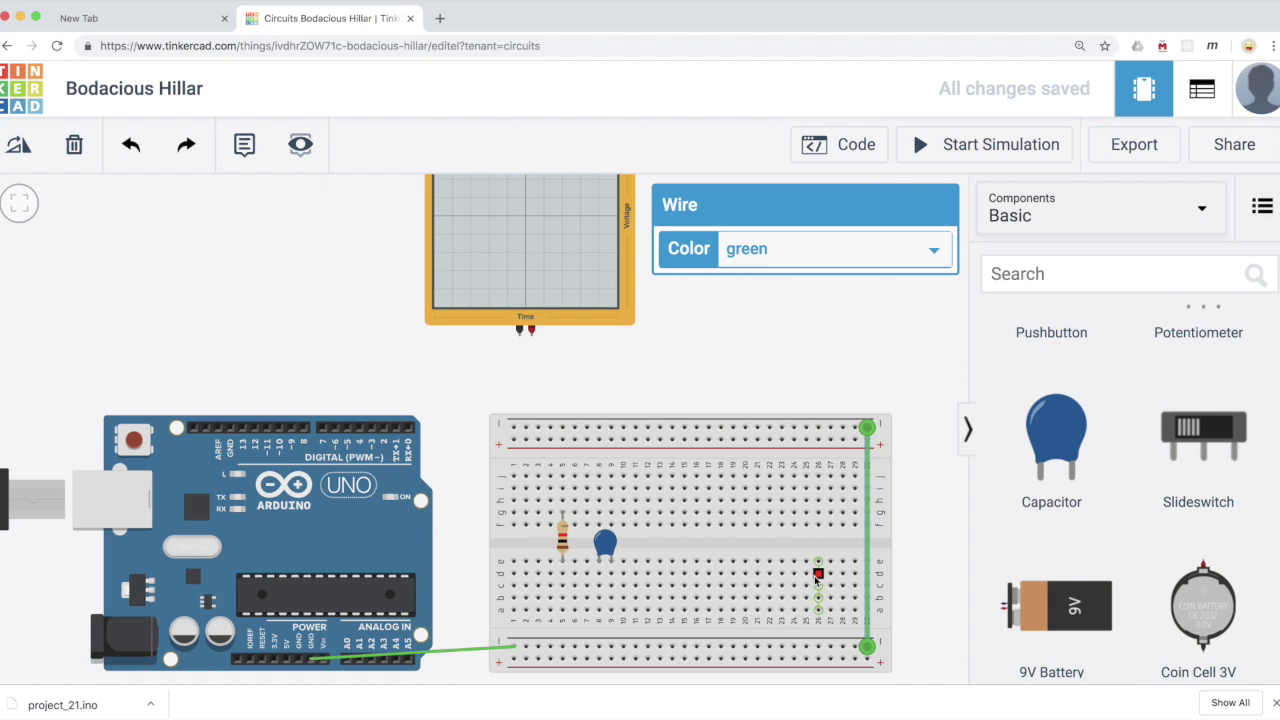
Step: Wire pin 3 to the resistor, the resistor to the 100 nF capacitor, and the capacitor to ground
left_click(374, 432)
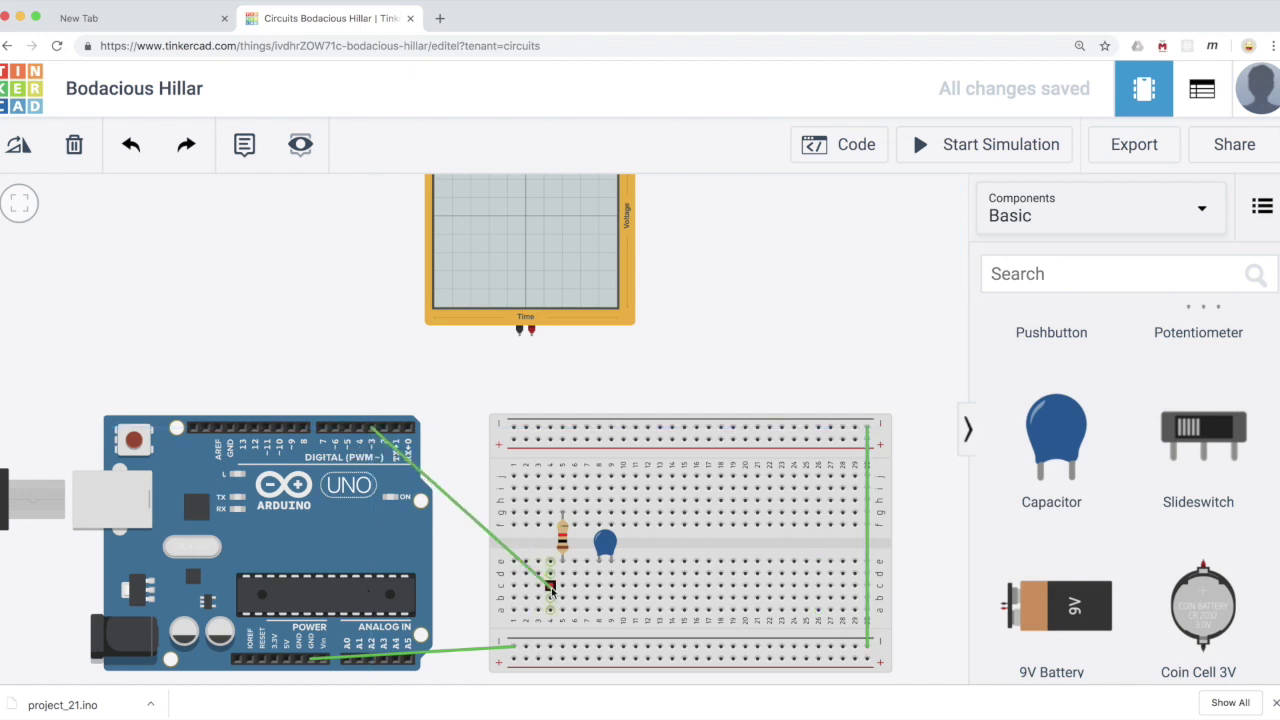
left_click(562, 477)
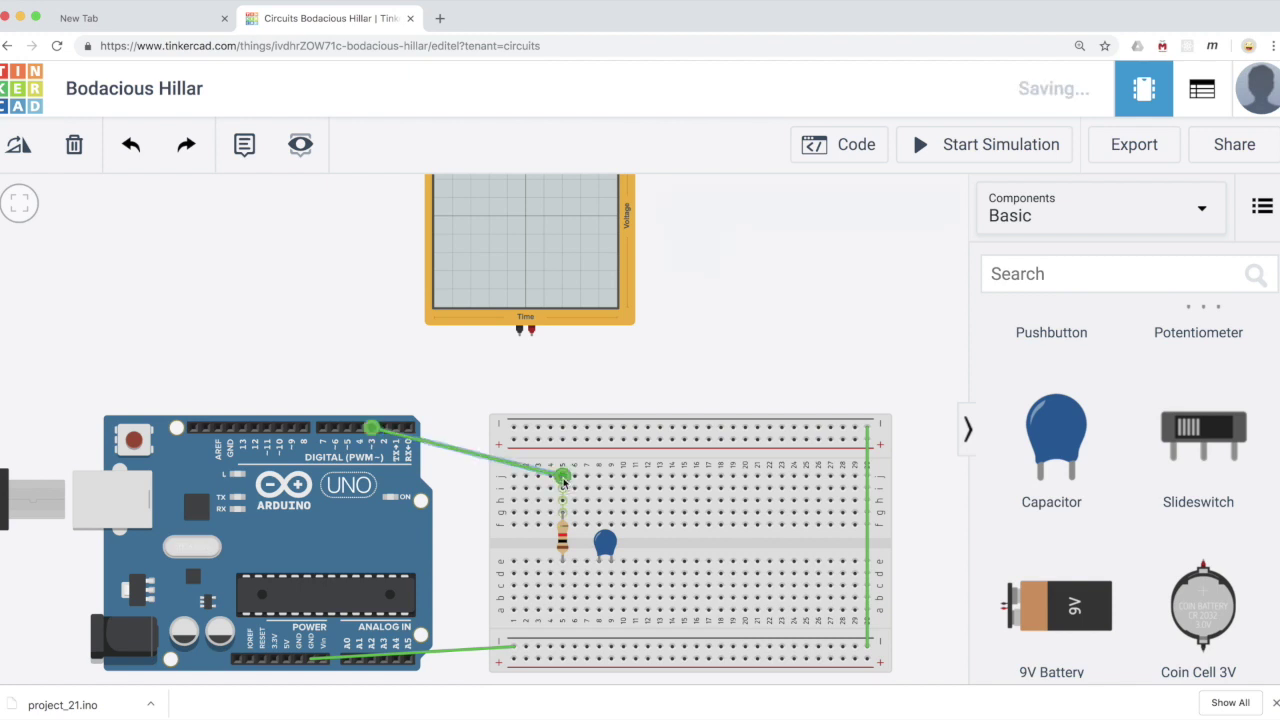
left_click(575, 573)
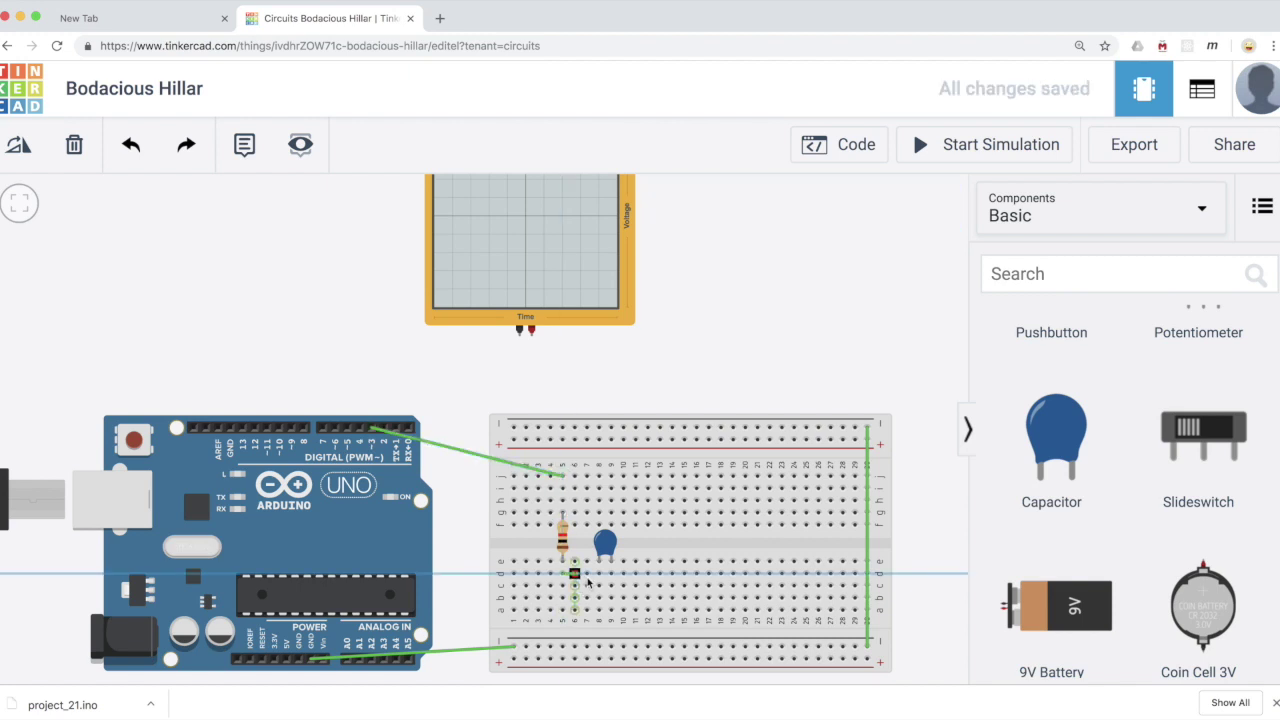
left_click(599, 573)
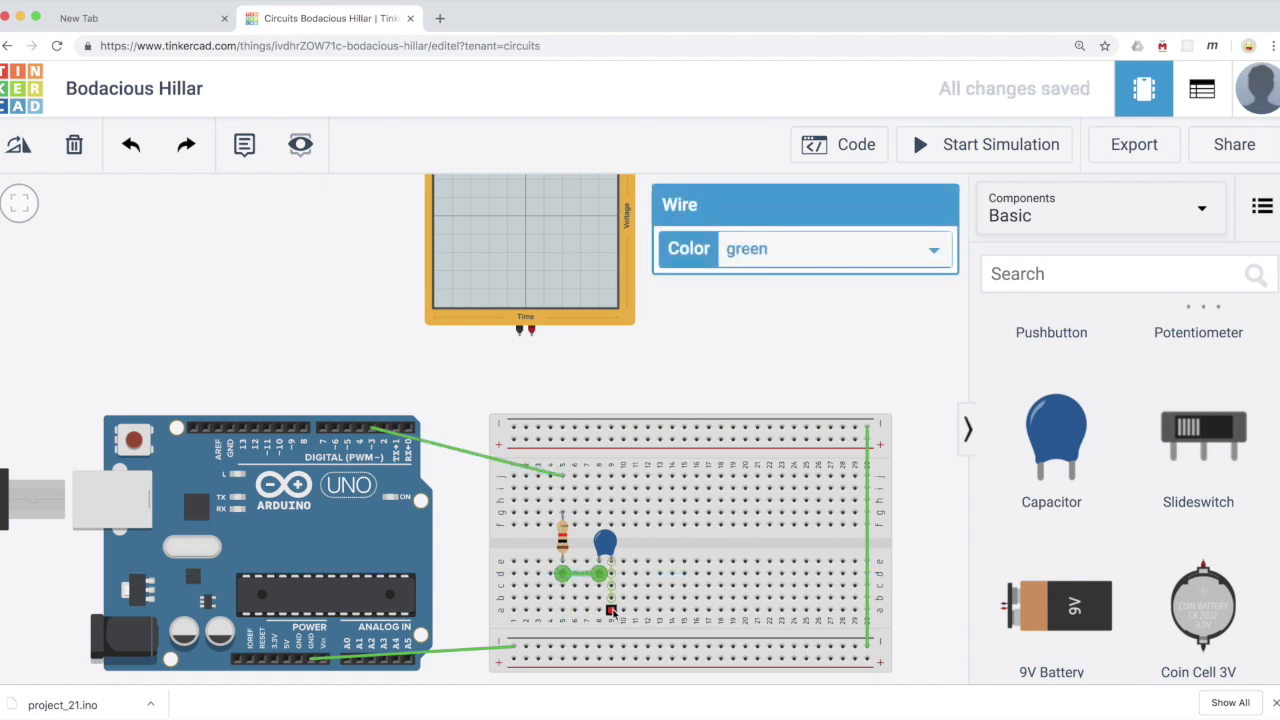
left_click(611, 610)
left_click(610, 647)
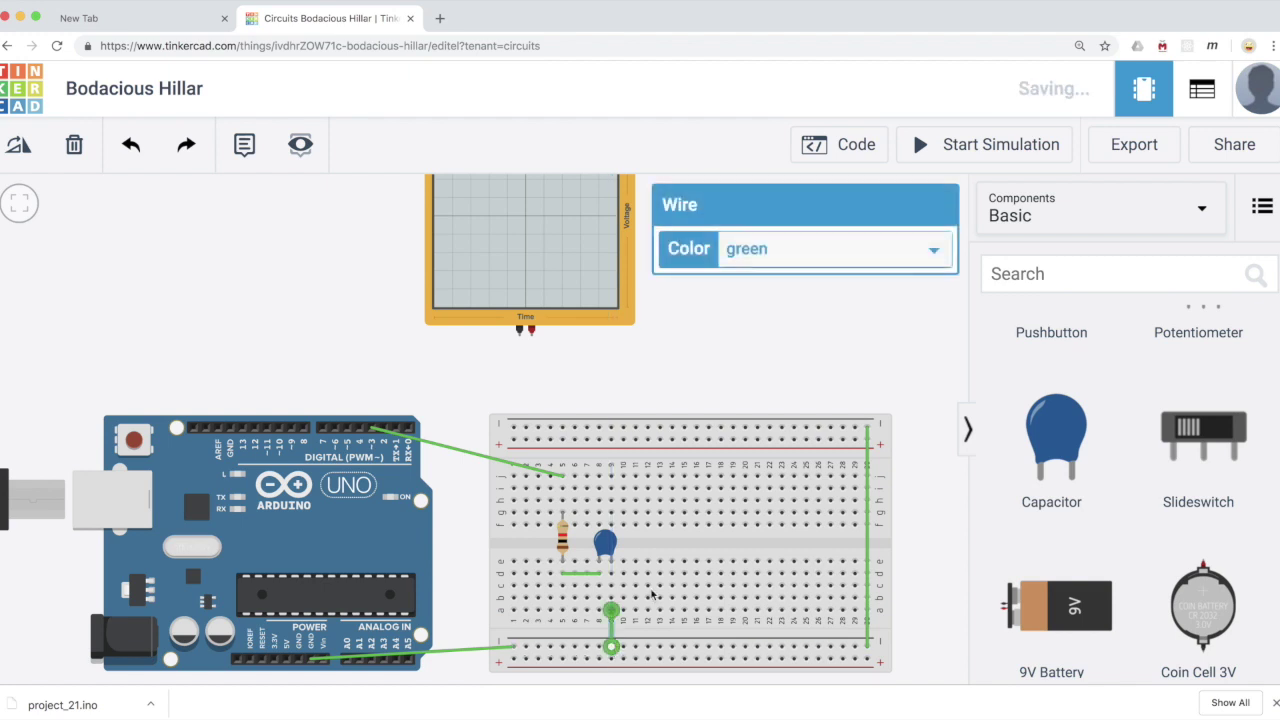
left_click(607, 543)
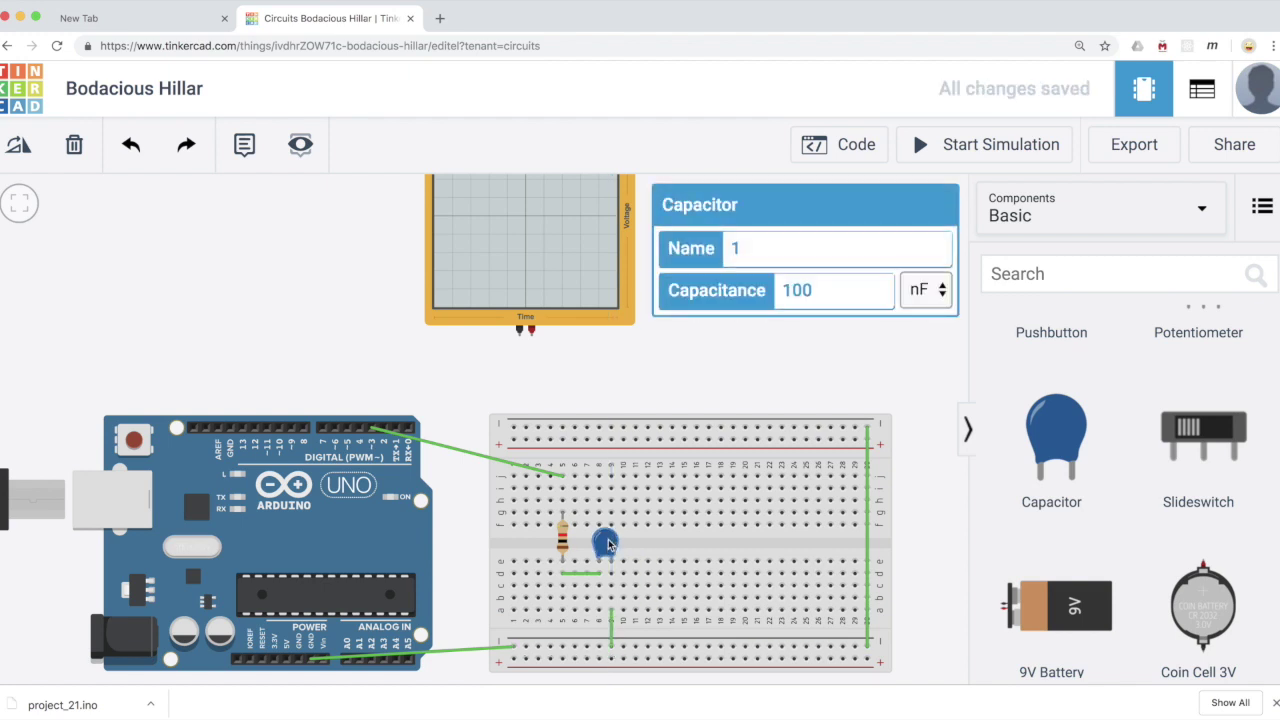
Step: Connect the oscilloscope's negative probe to the top rail and positive probe to the filter junction
left_click(519, 331)
left_click(514, 428)
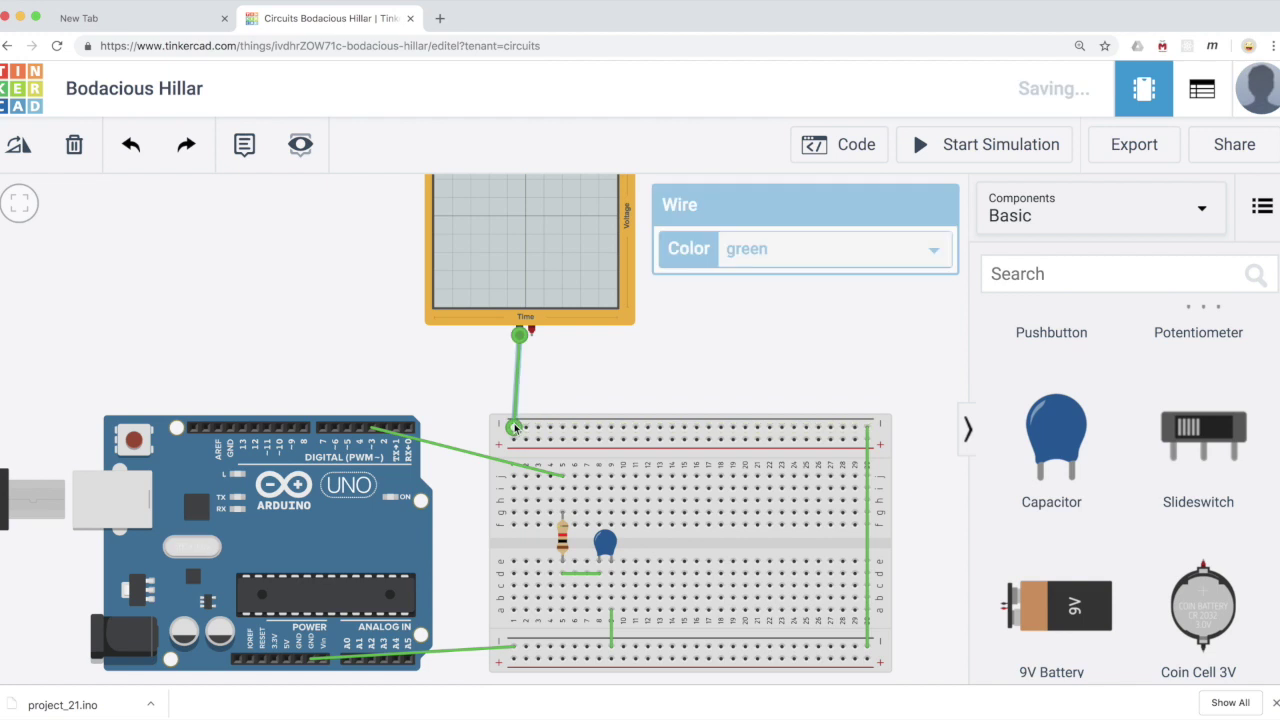
left_click(531, 329)
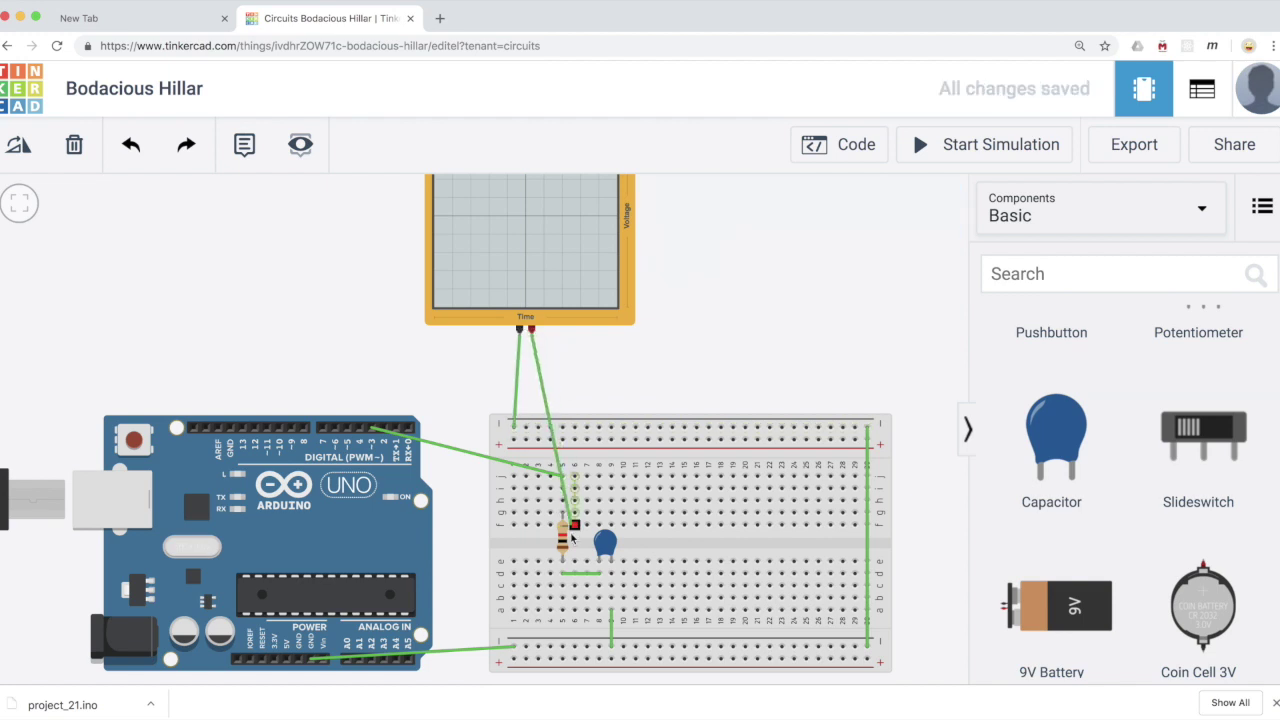
left_click(562, 586)
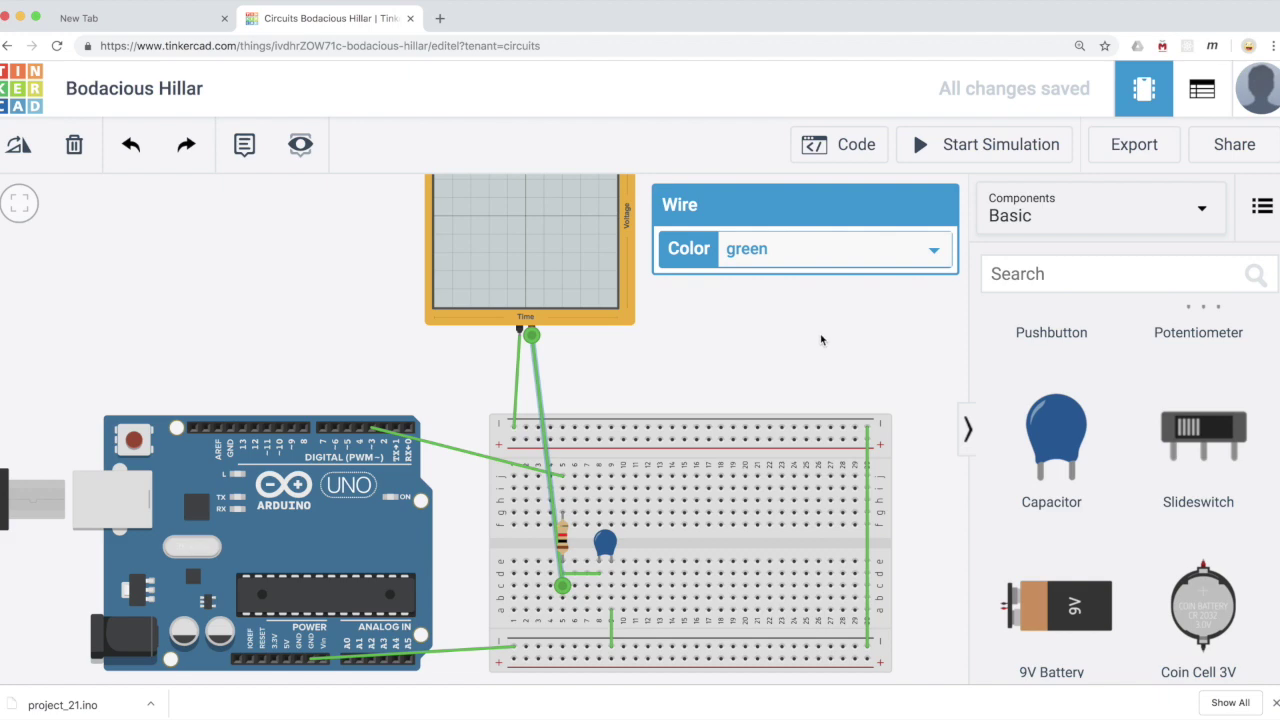
scroll(821, 340, "down", 2)
scroll(823, 340, "up", 4)
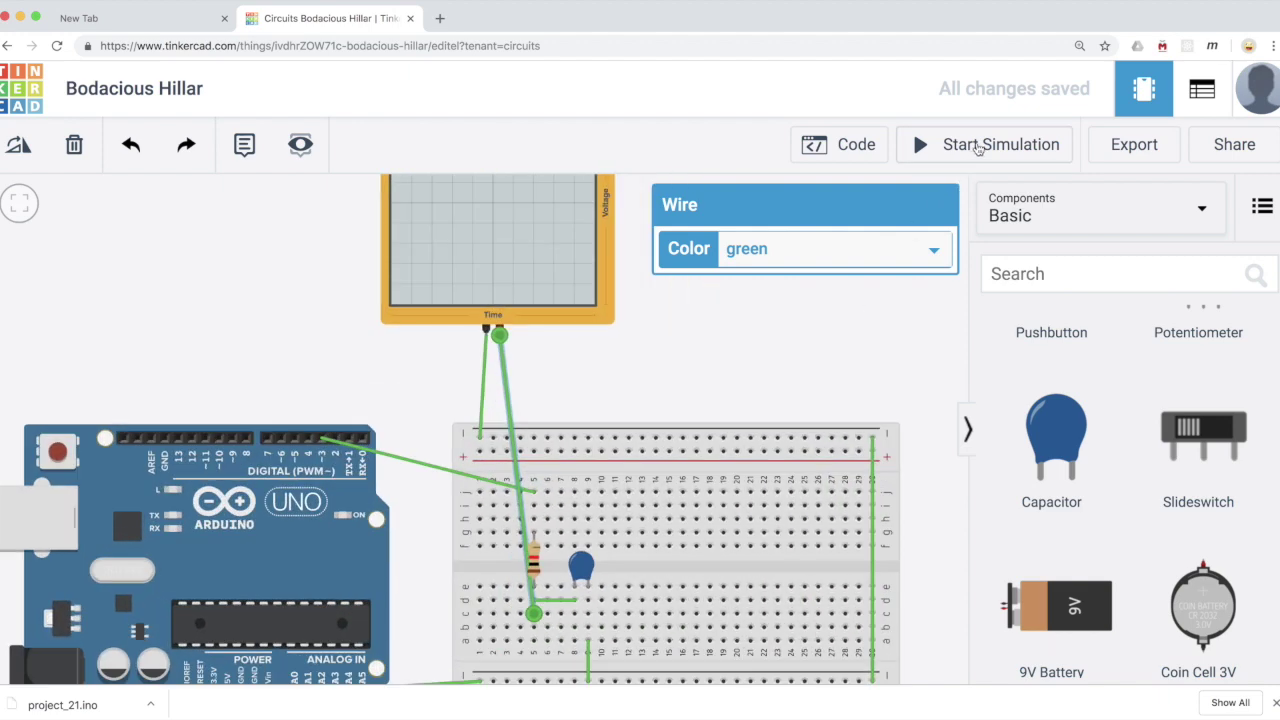
Step: Test-run the simulation, then switch the Arduino code editor to Text mode
left_click(978, 148)
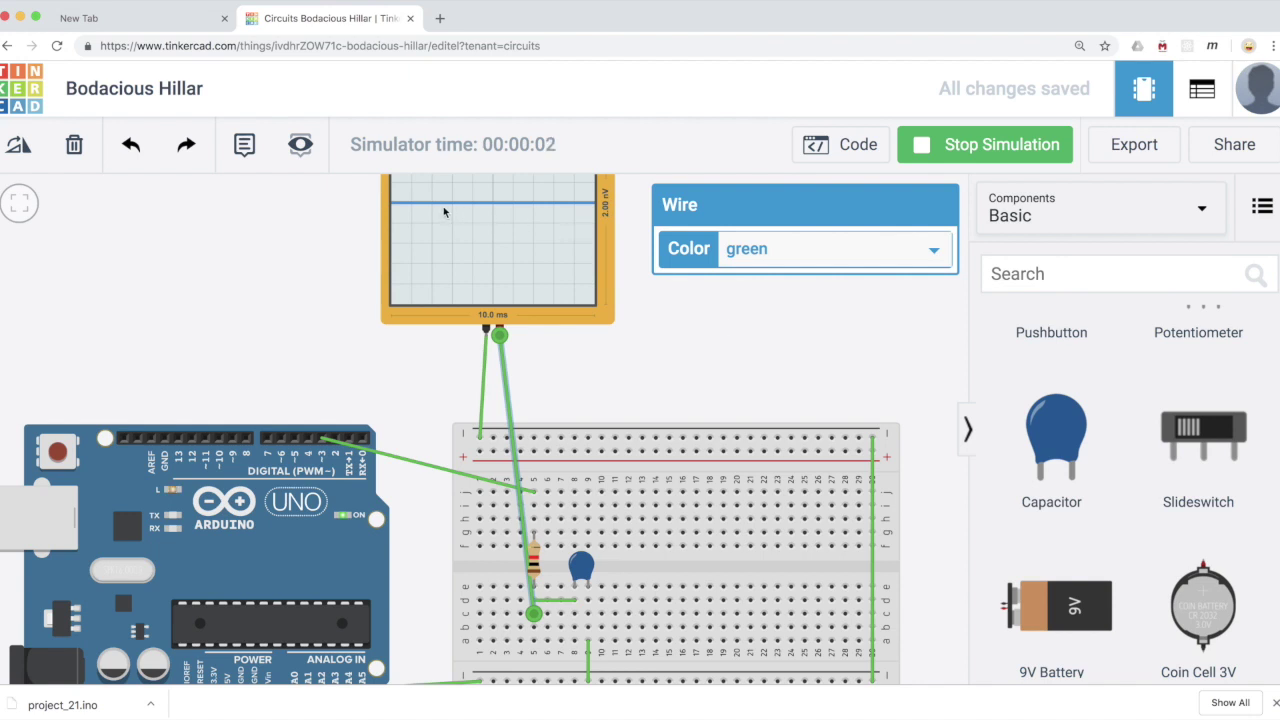
left_click(982, 155)
left_click(855, 144)
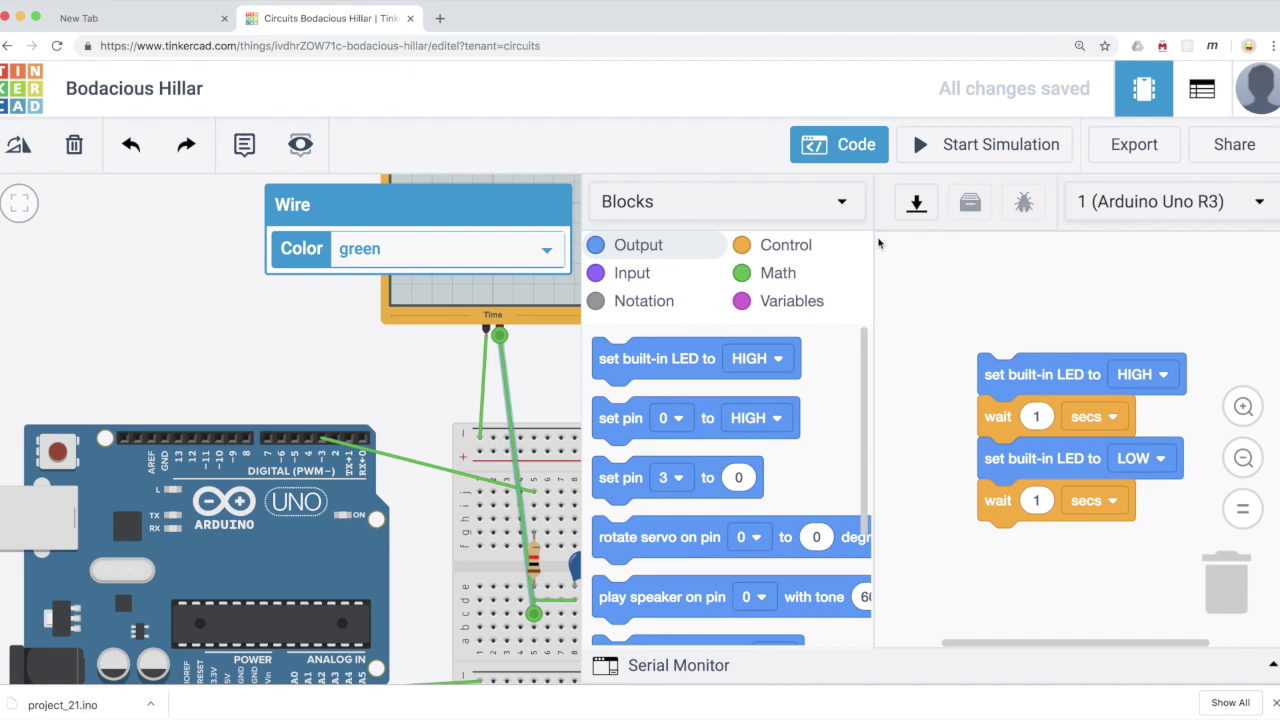
left_click(755, 203)
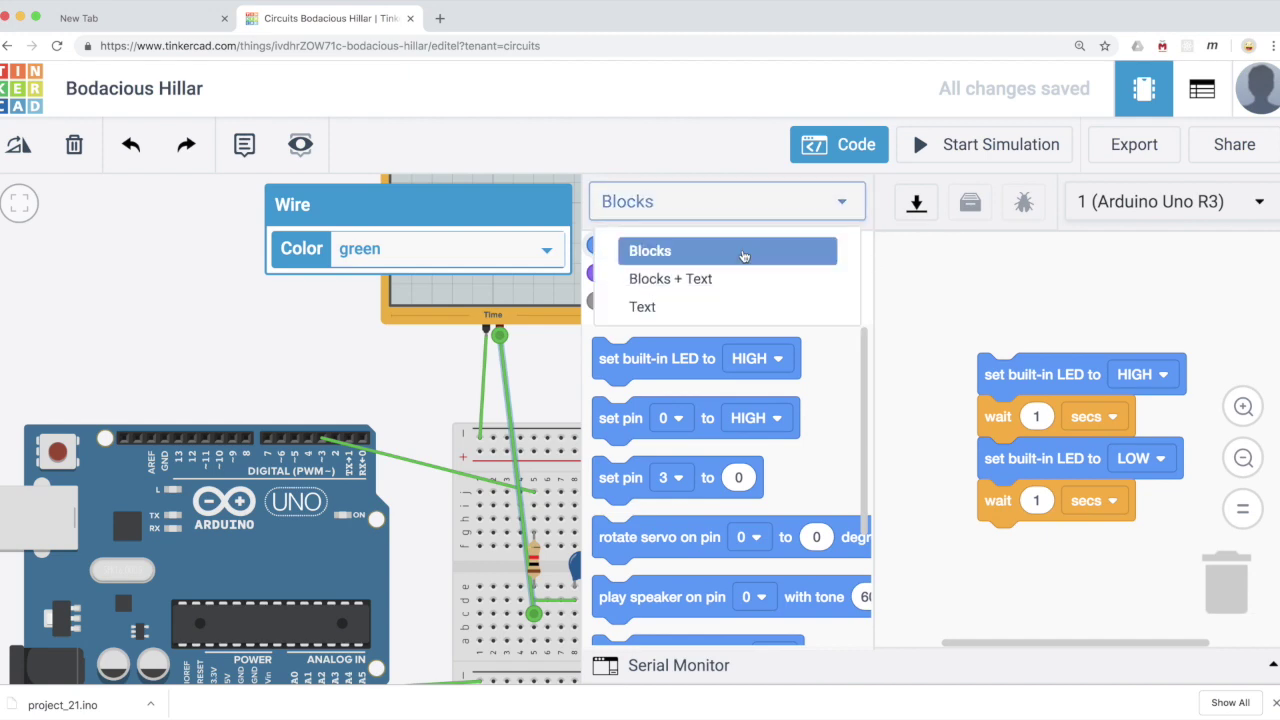
left_click(738, 303)
left_click(735, 302)
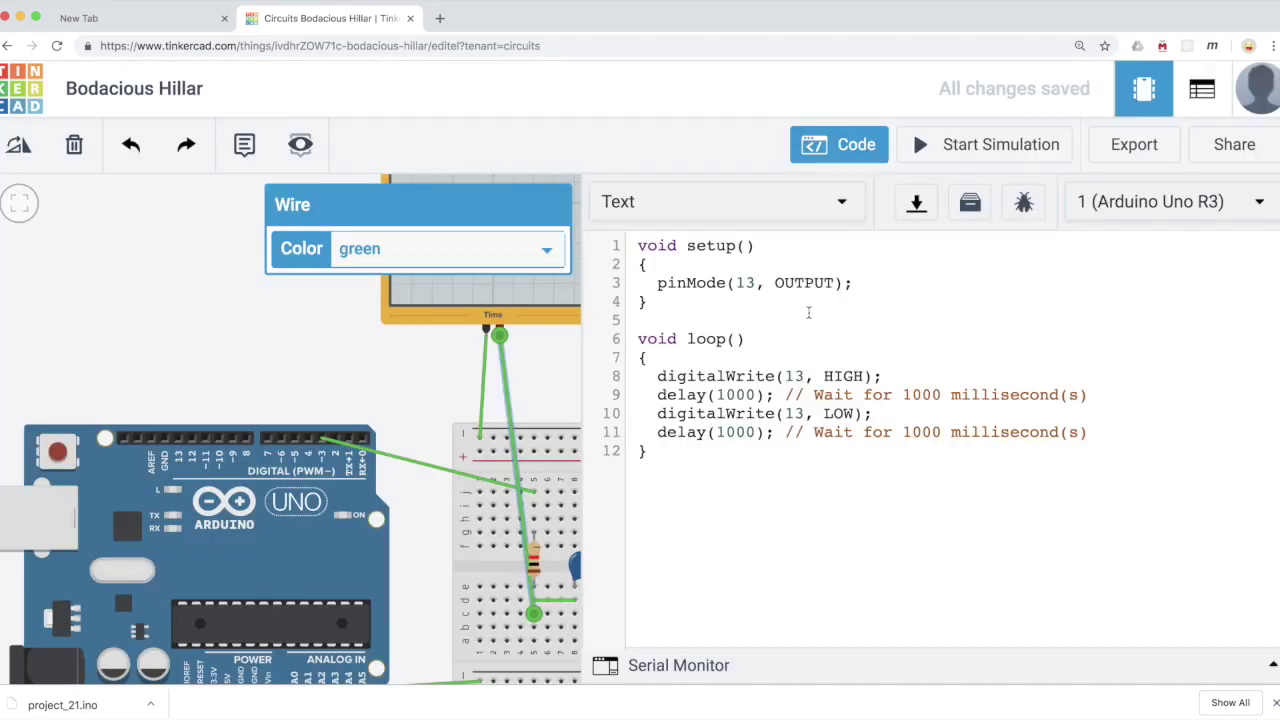
Step: Add pinMode(3,OUTPUT); and analogWrite(3,127); to setup() and run the simulation
key("Return")
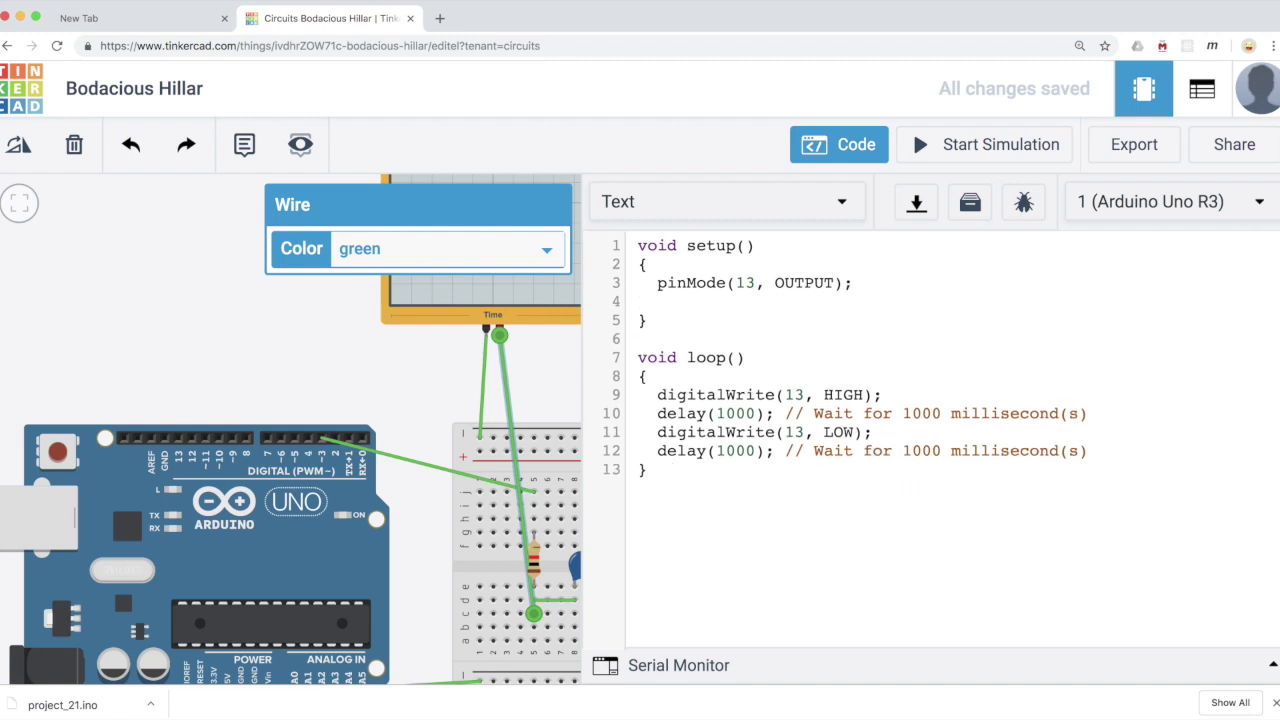
type("pinMode(3,OUTT")
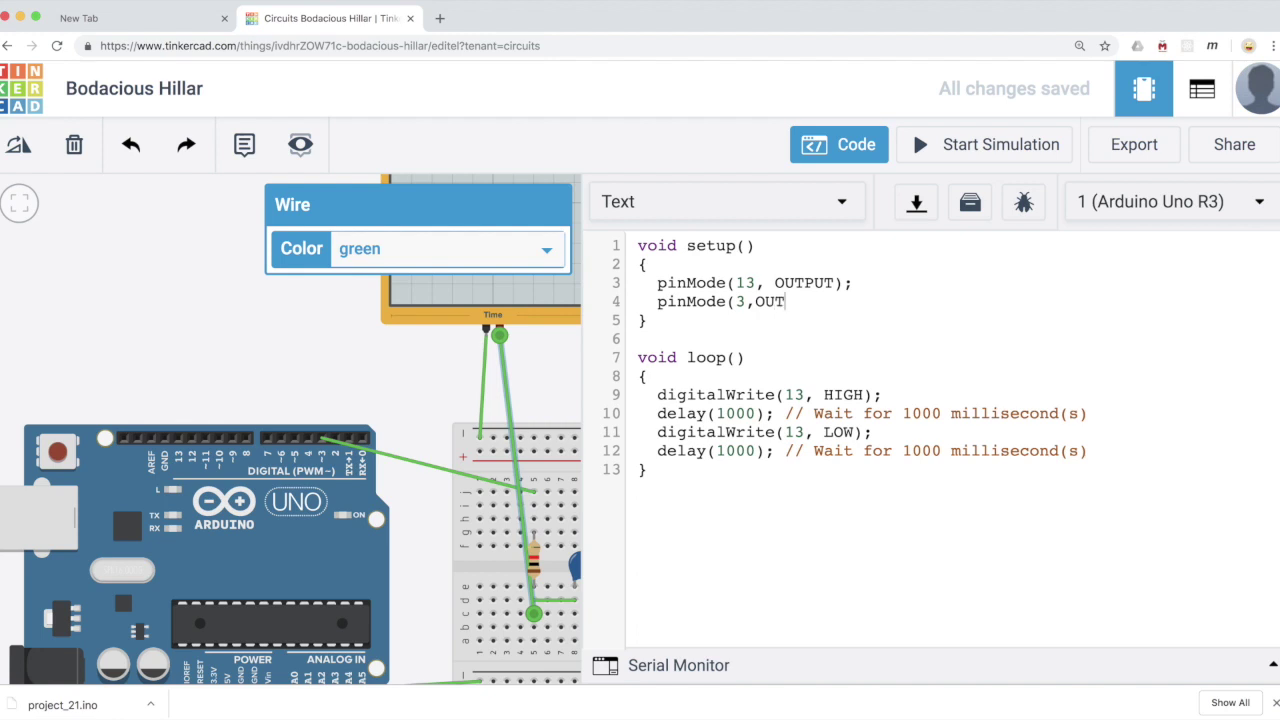
type("PUT);")
key("Return")
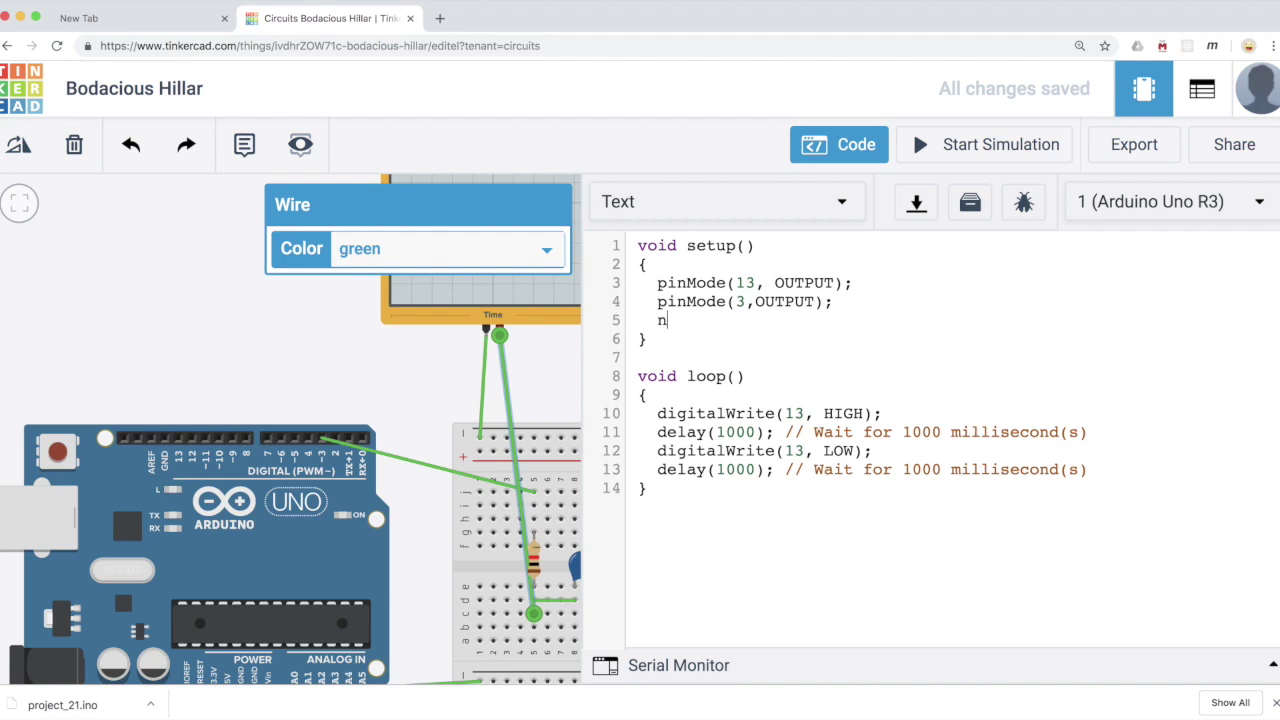
type("analogWrite(3")
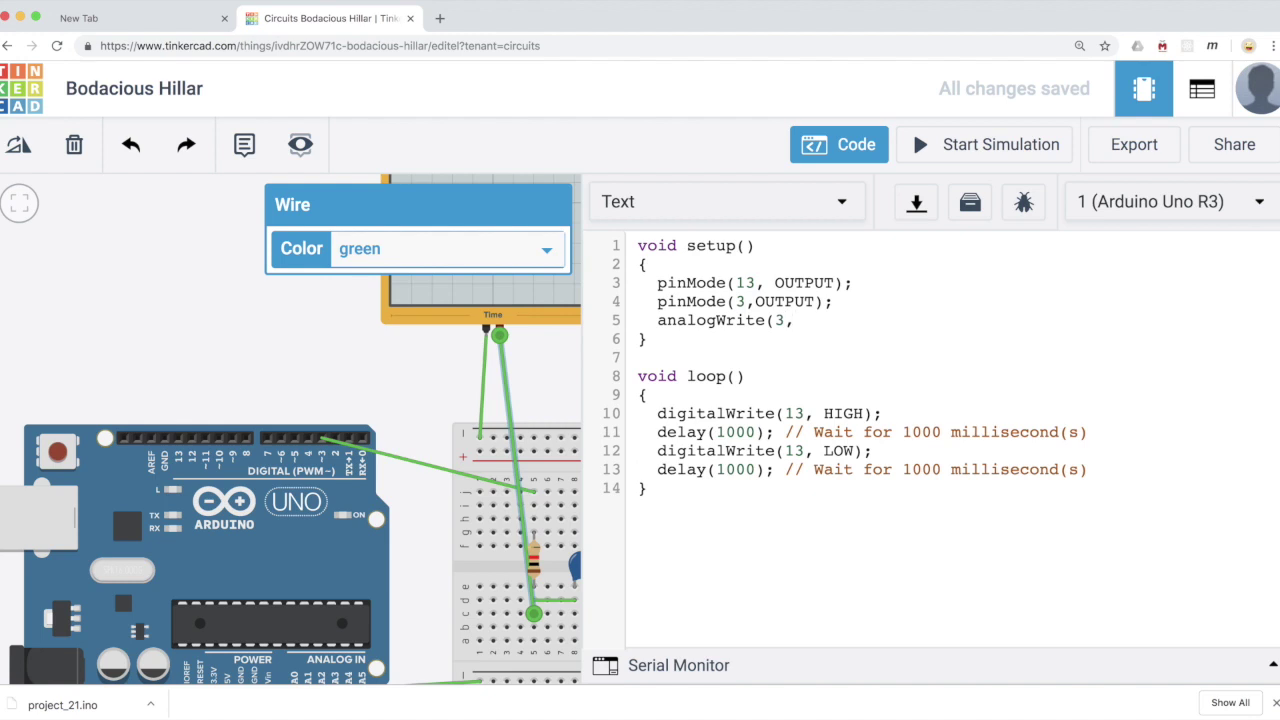
type(",127);")
left_click(1005, 156)
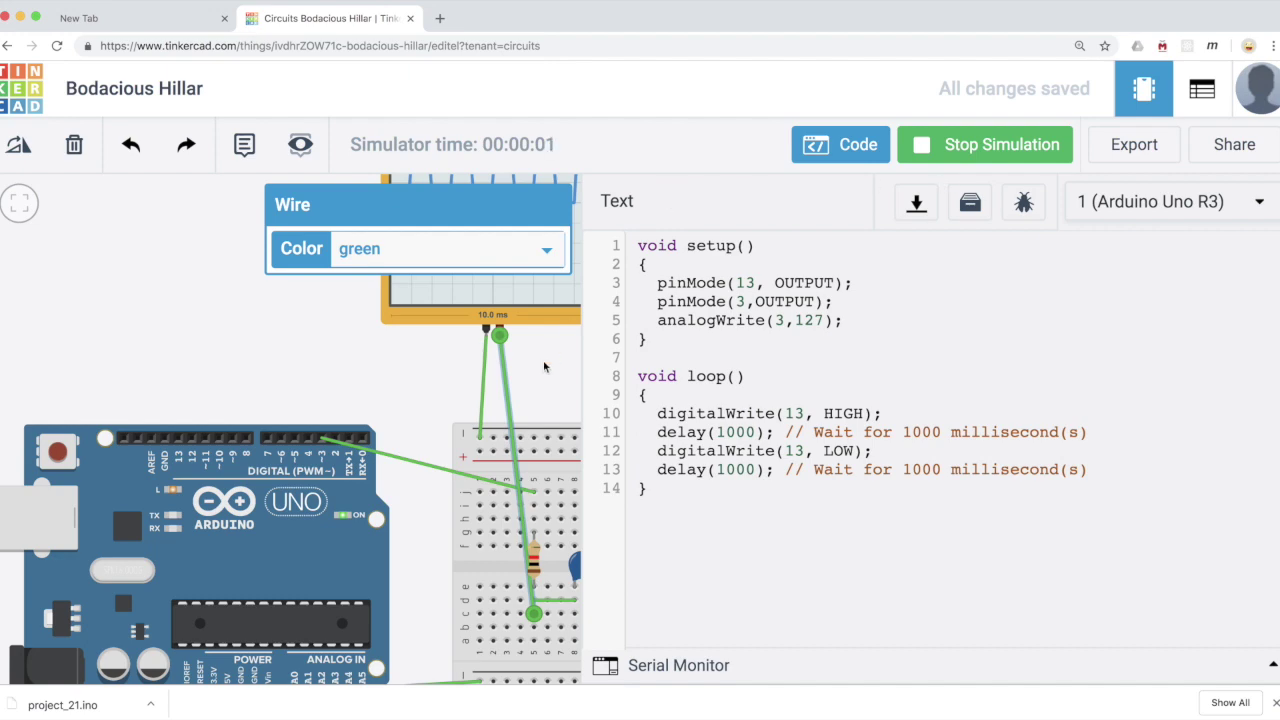
Step: Close the code editor and frame the oscilloscope showing the capacitor's charge-discharge waveform
left_click(836, 150)
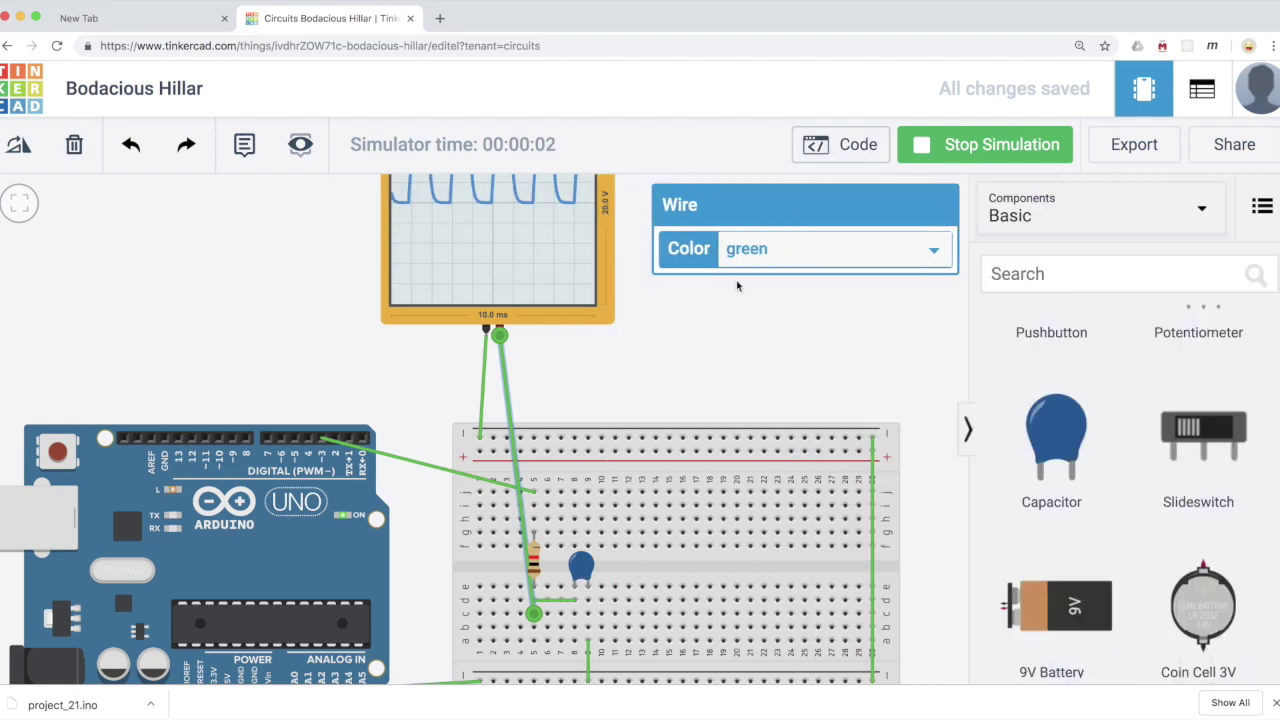
scroll(694, 349, "up", 2)
scroll(694, 349, "down", 4)
left_click_drag(693, 349, 681, 420)
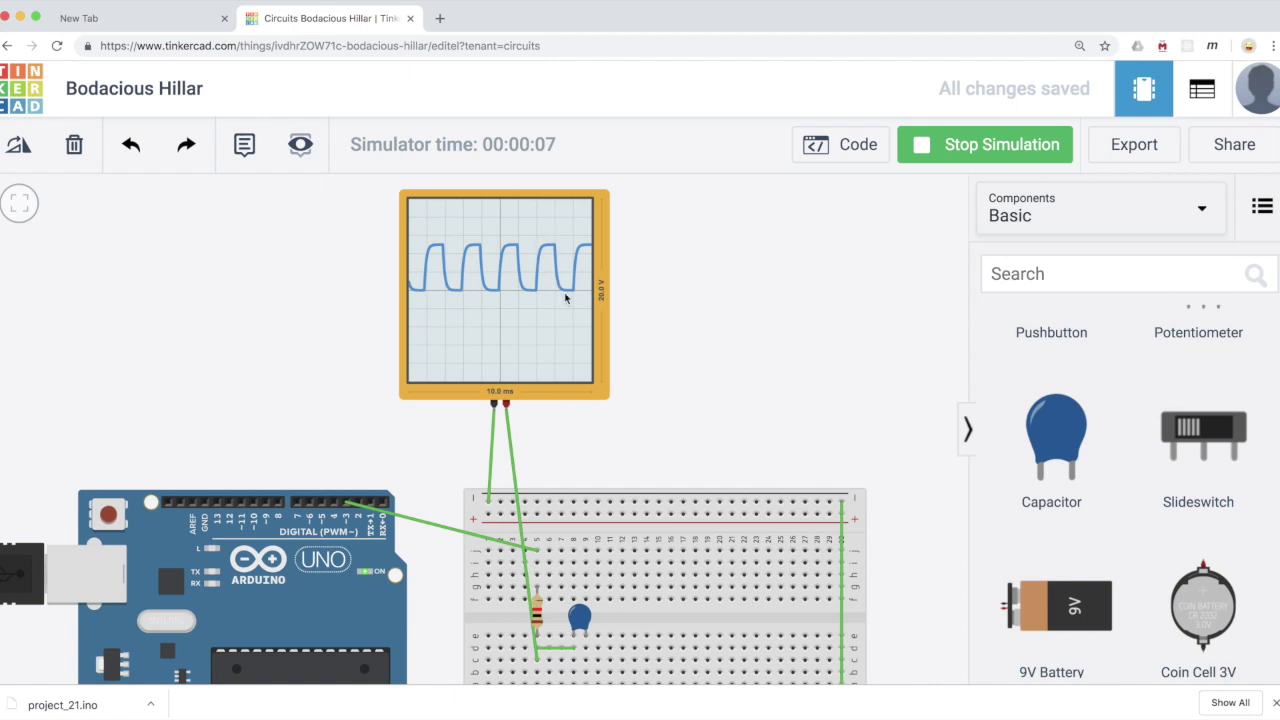
Step: Stop the simulation and change the filter capacitor to 22 µF
left_click(960, 145)
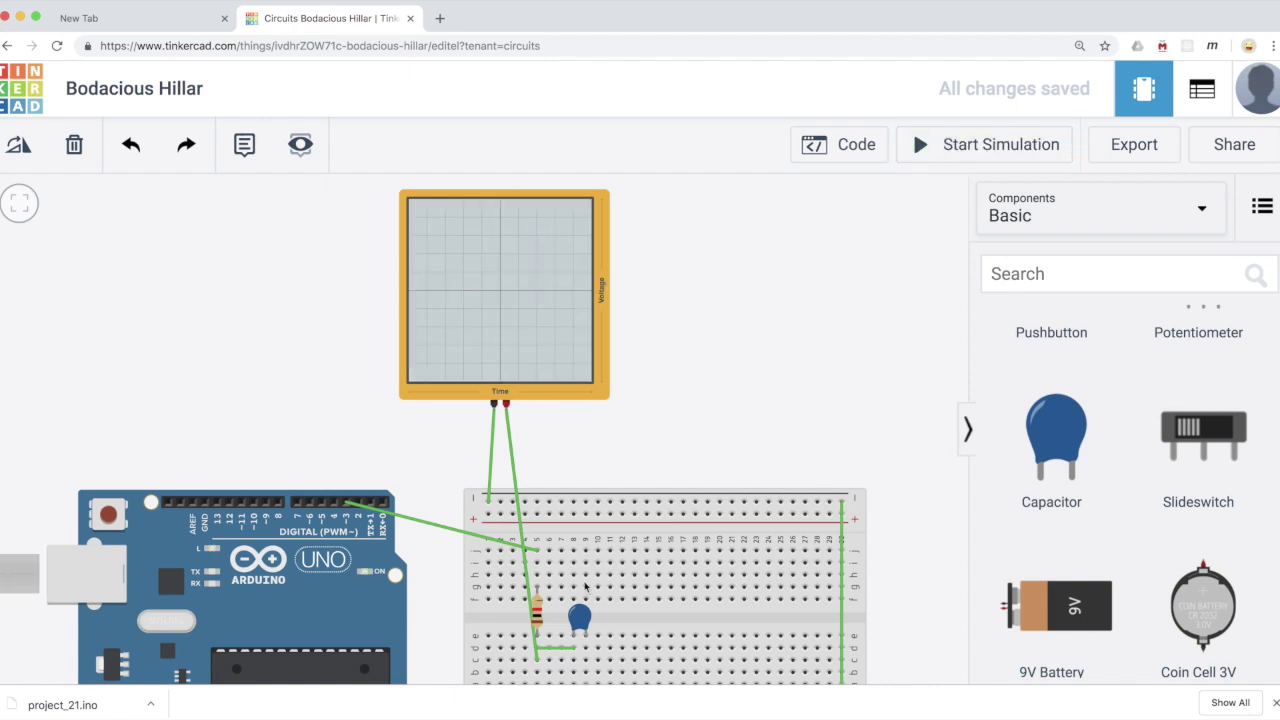
left_click(577, 621)
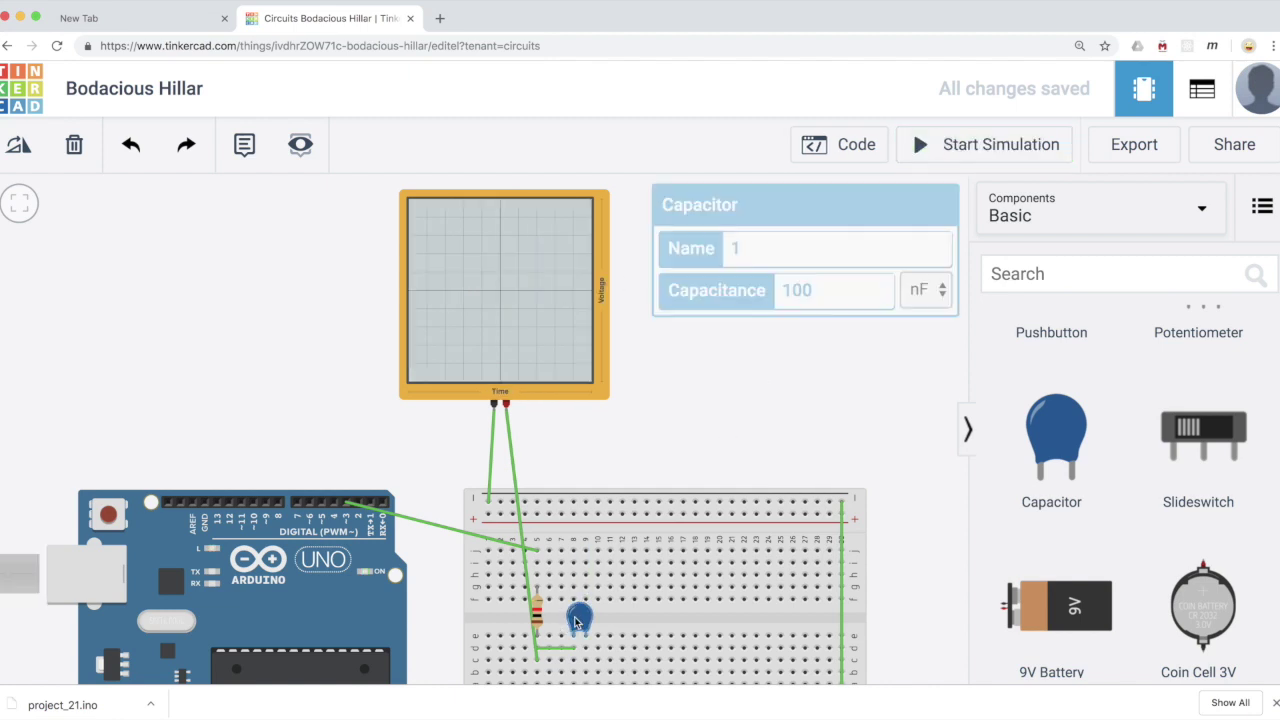
left_click(537, 615)
left_click(578, 618)
left_click(729, 365)
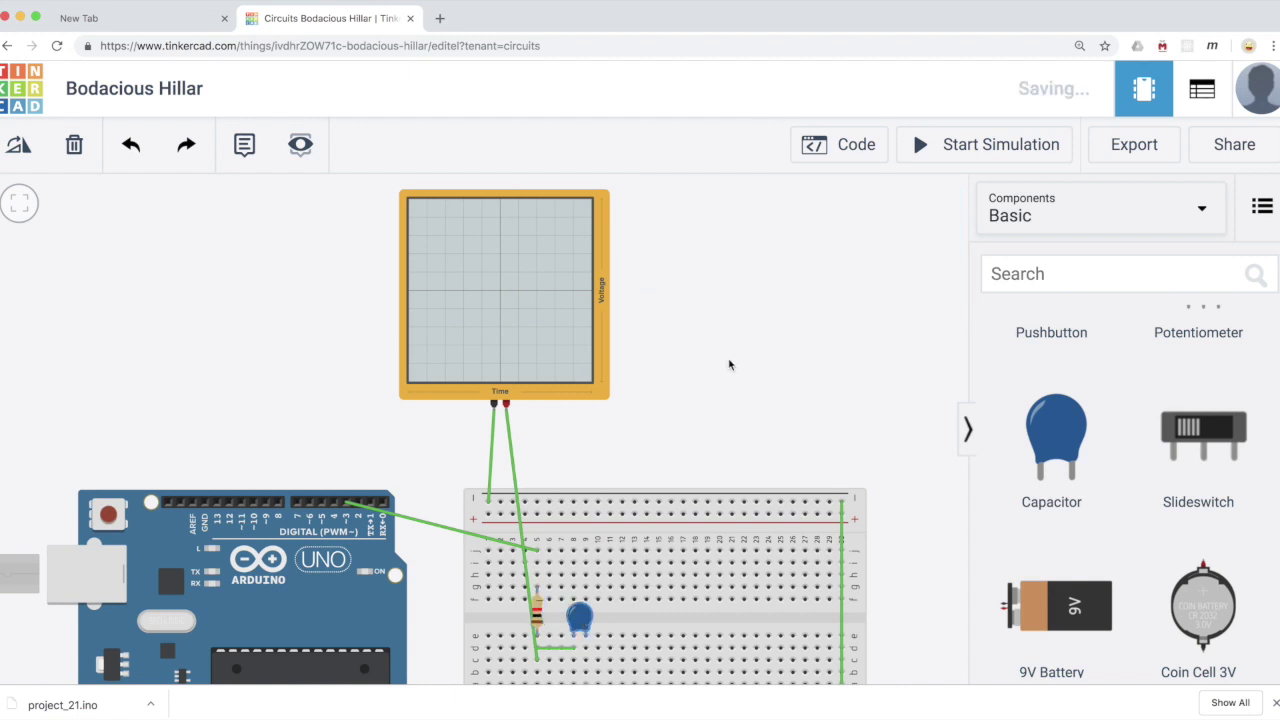
left_click(599, 589)
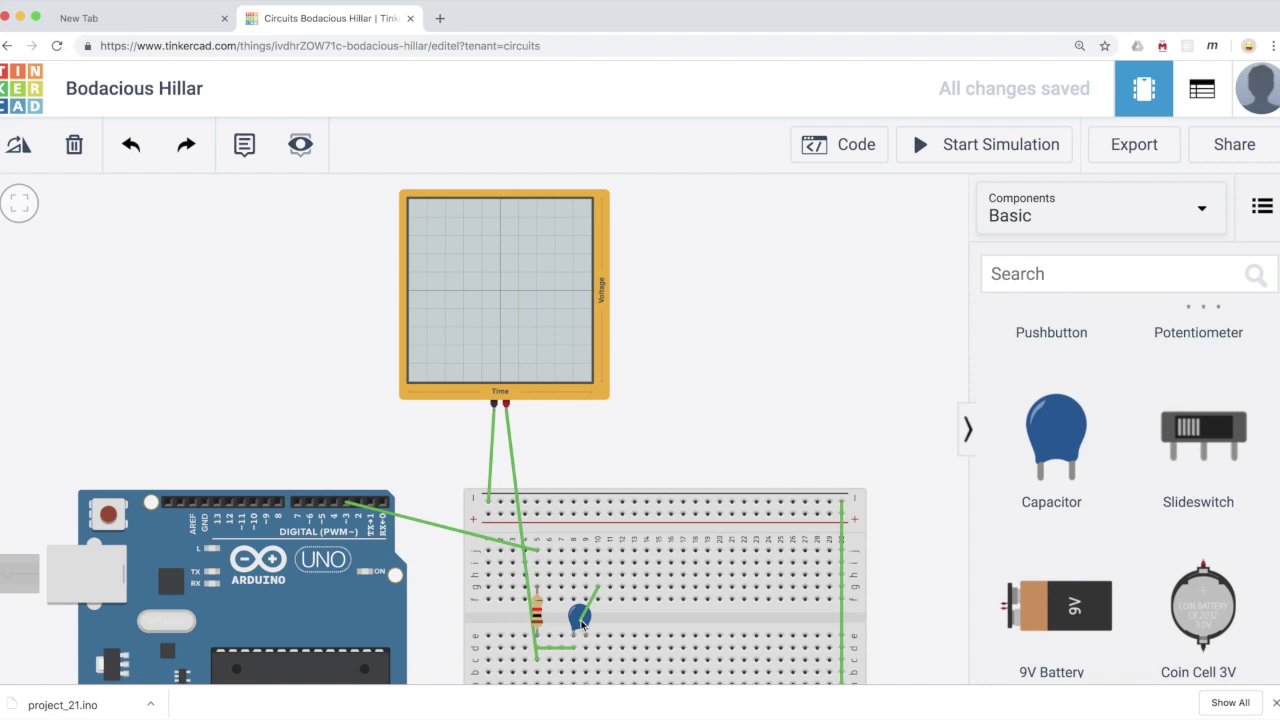
left_click(580, 620)
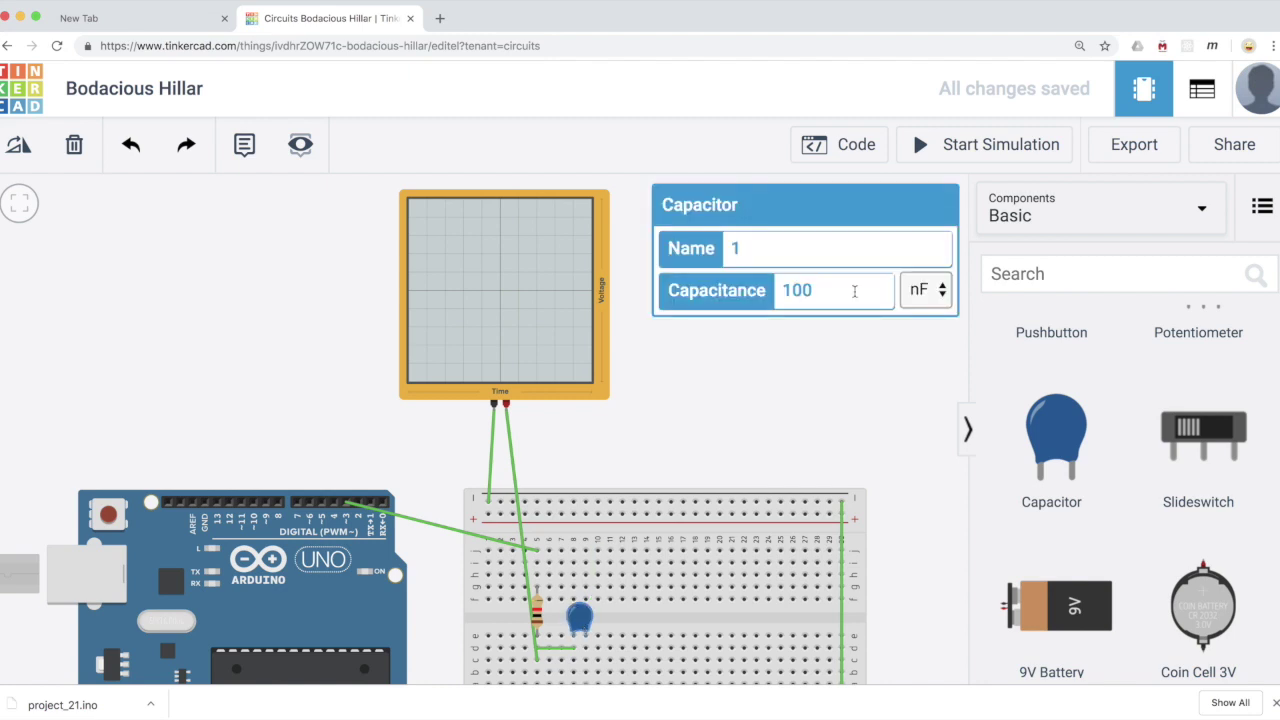
key("BackSpace")
key("BackSpace")
key("BackSpace")
left_click(936, 290)
left_click(928, 316)
Step: Simulate with the 22 µF capacitor to see a nearly flat trace, then stop
left_click(967, 148)
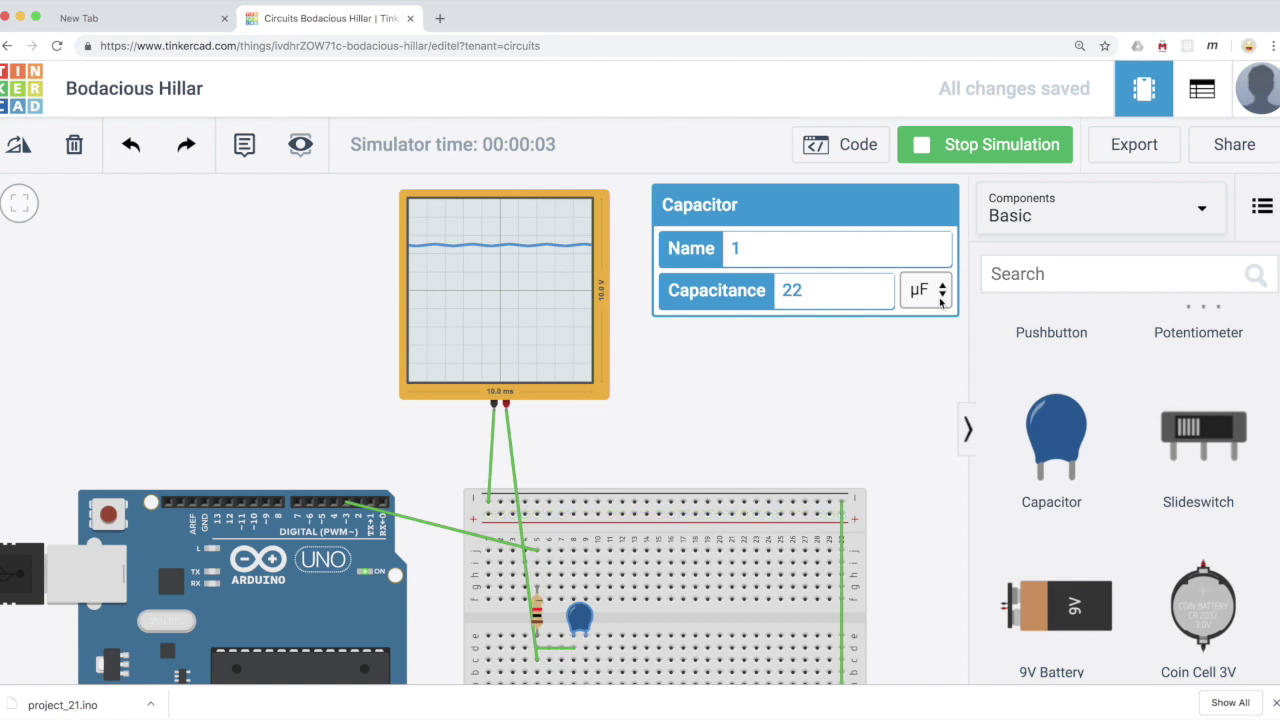
left_click(997, 152)
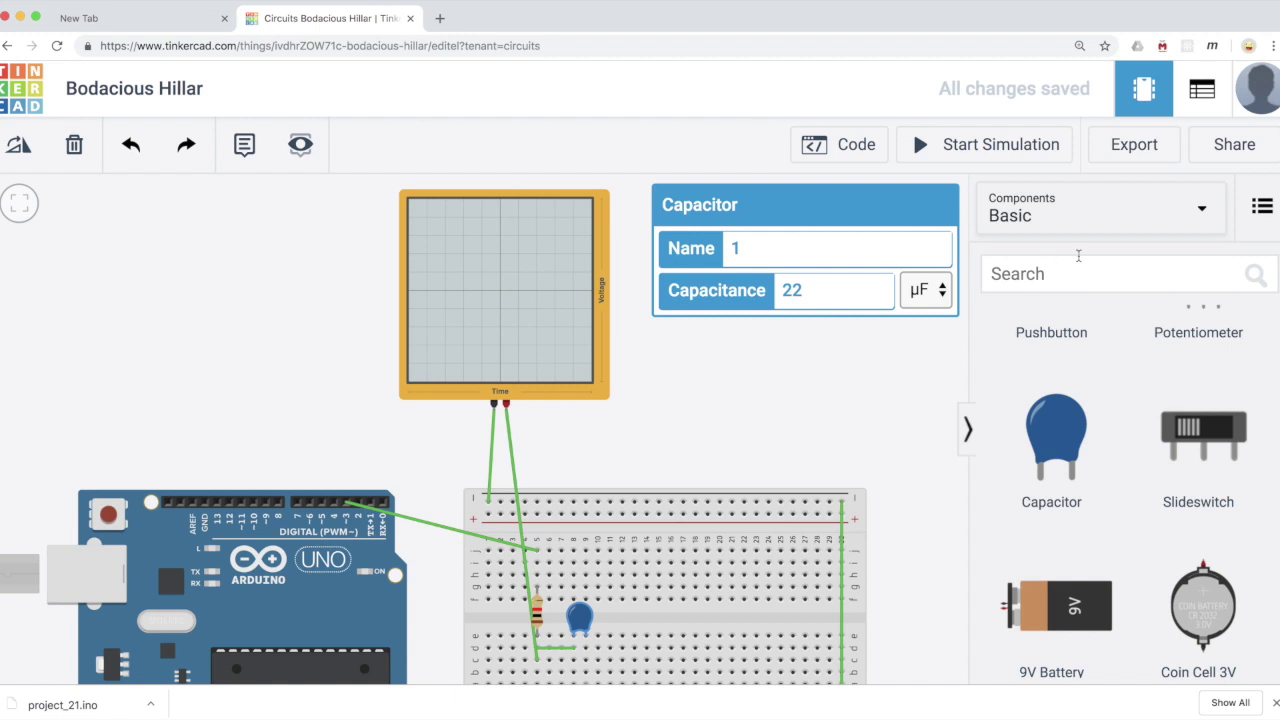
left_click(1077, 262)
Step: Search 'am' and drop the 741 Operational Amplifier onto the breadboard
type("am")
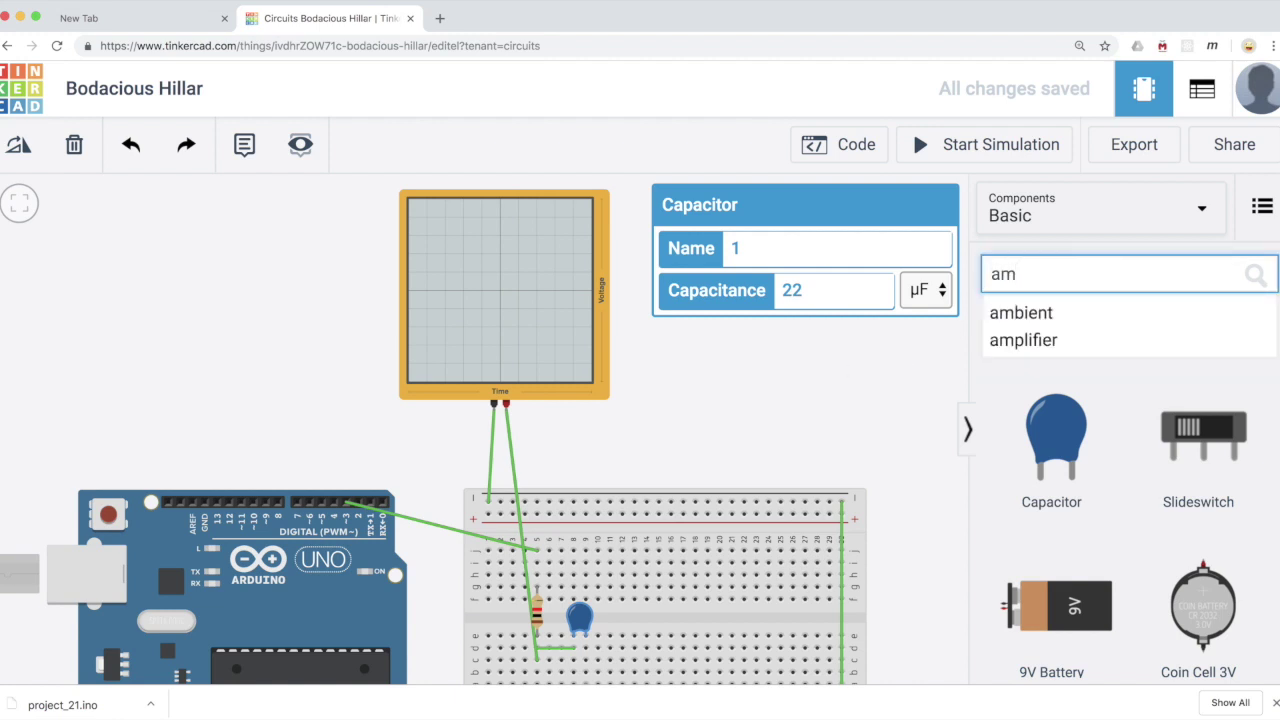
left_click(1065, 340)
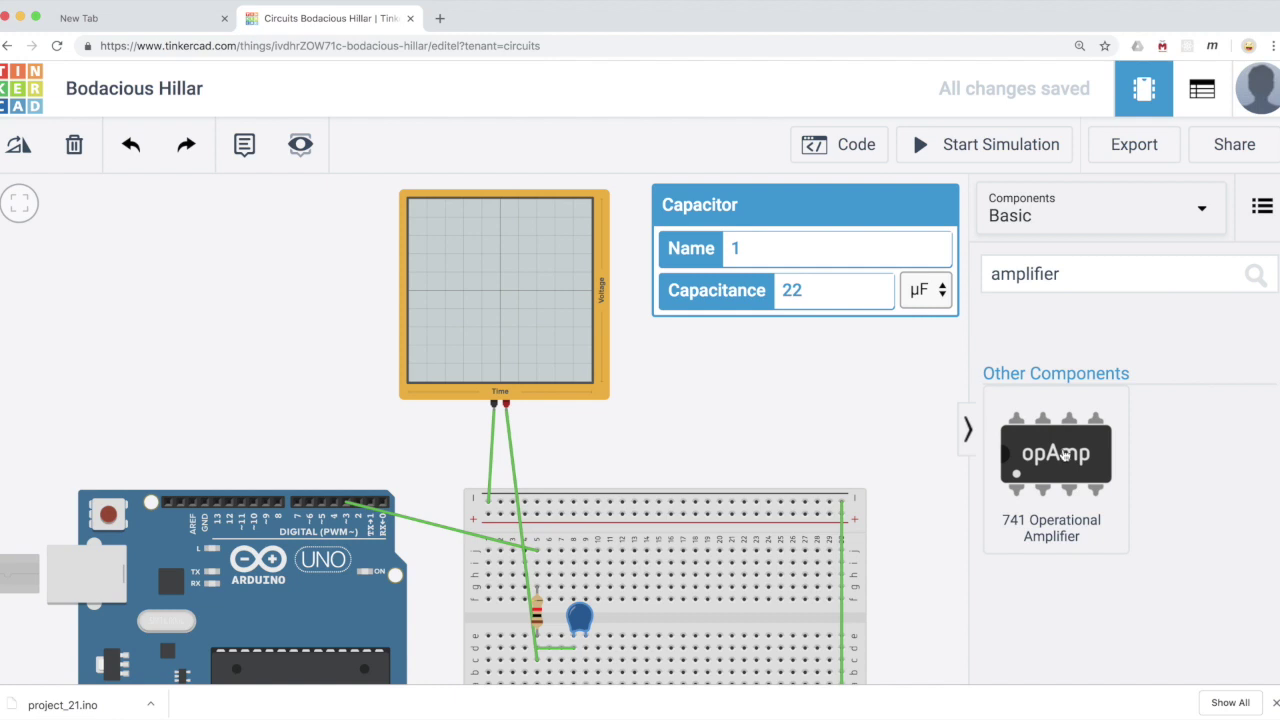
left_click(1065, 455)
left_click_drag(1065, 455, 697, 622)
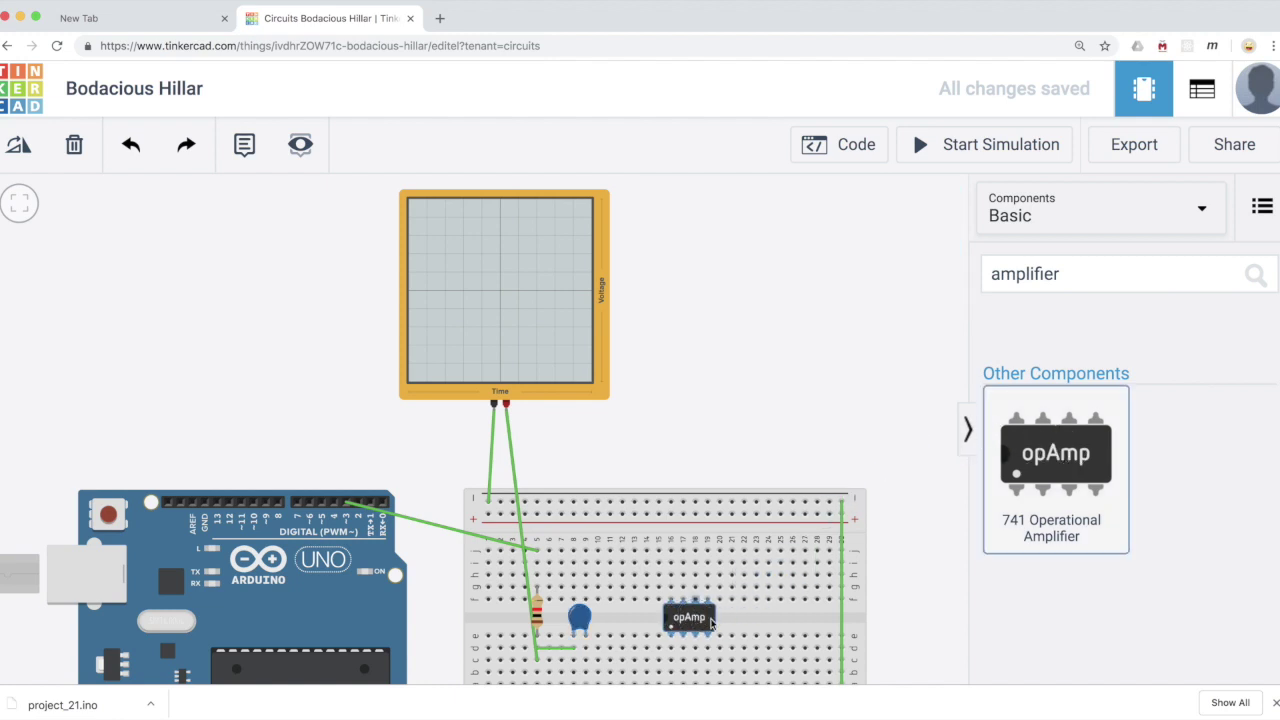
left_click(891, 586)
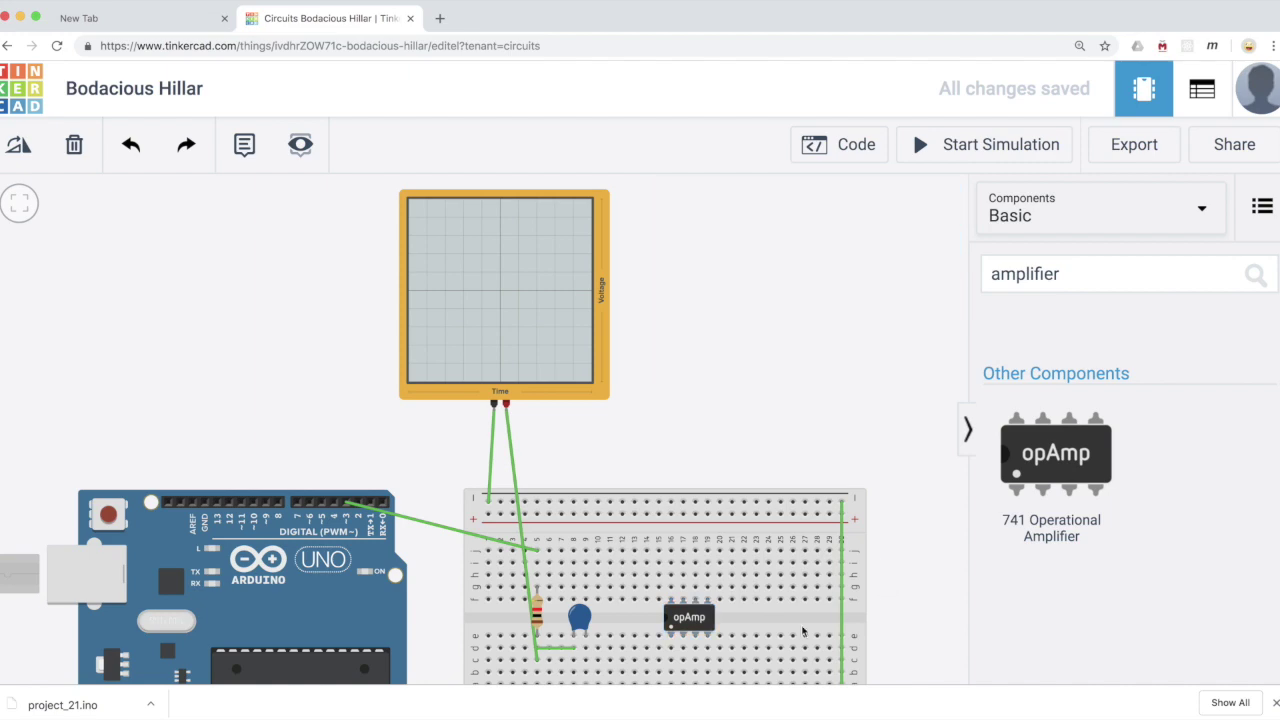
scroll(717, 628, "down", 3)
scroll(717, 628, "up", 10)
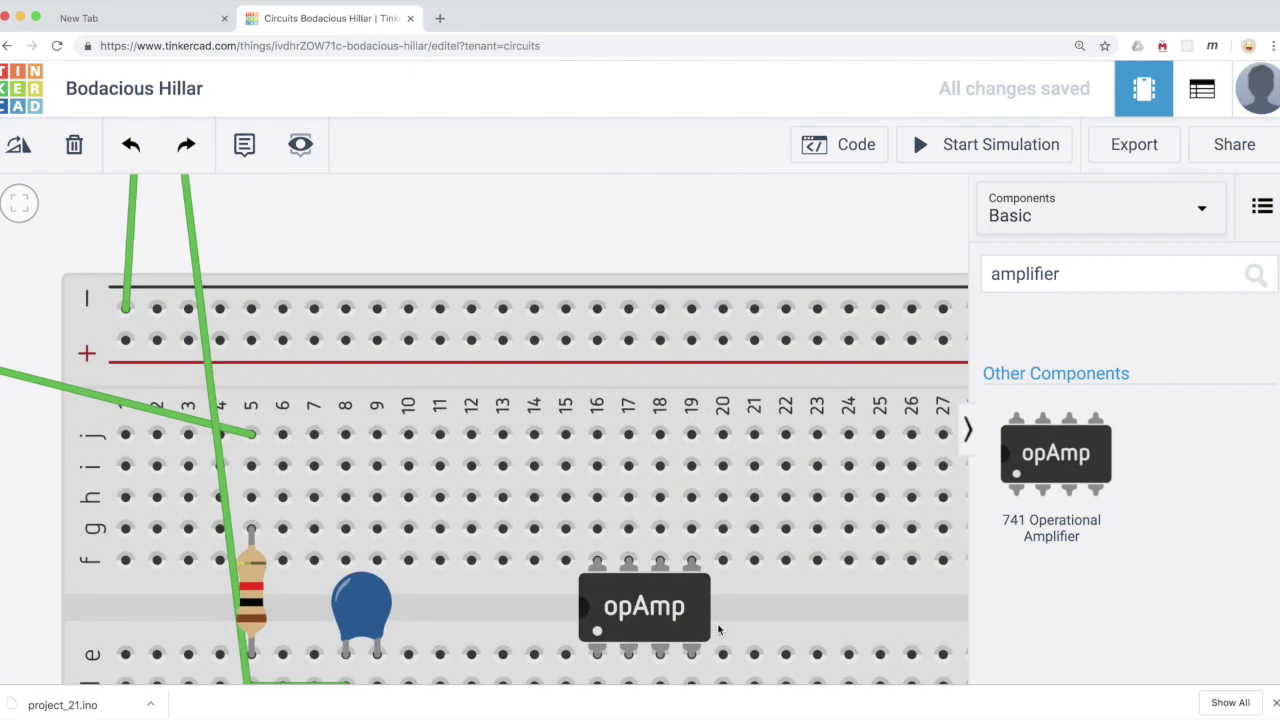
Step: Shift the 741 op-amp up so it straddles the centre gap at columns 16–19
left_click(767, 536)
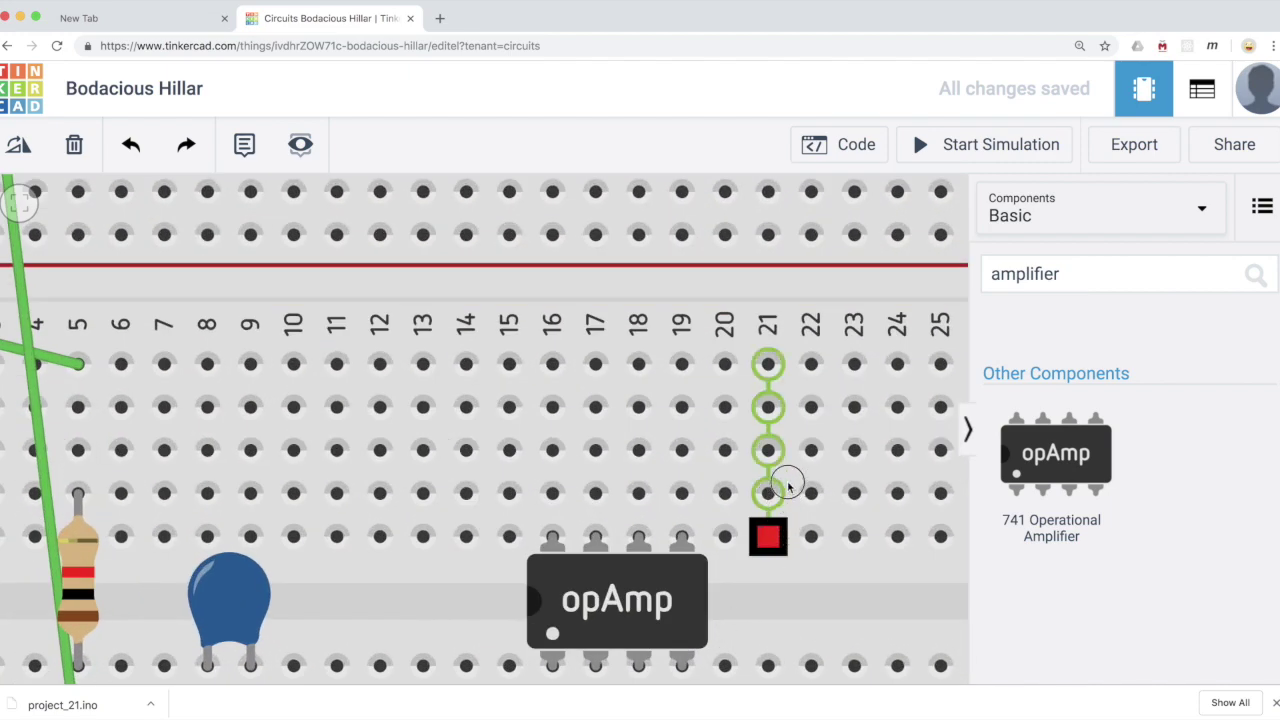
key("Escape")
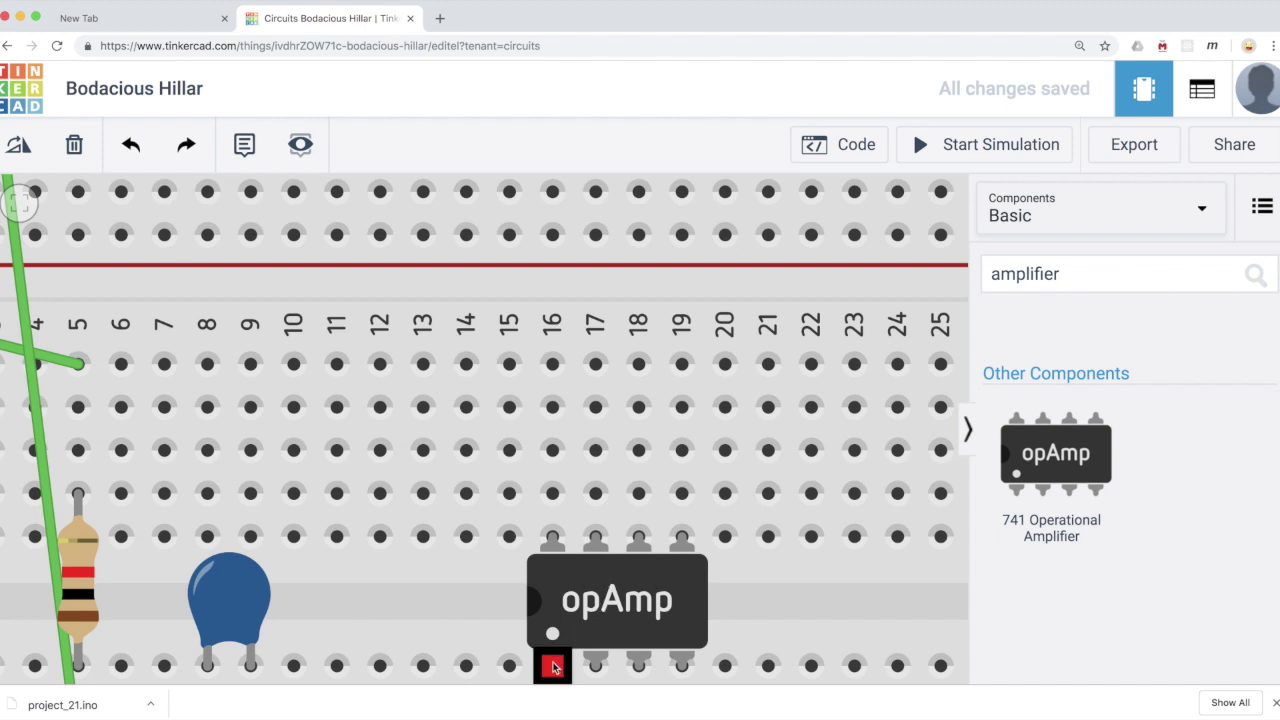
scroll(859, 614, "up", 3)
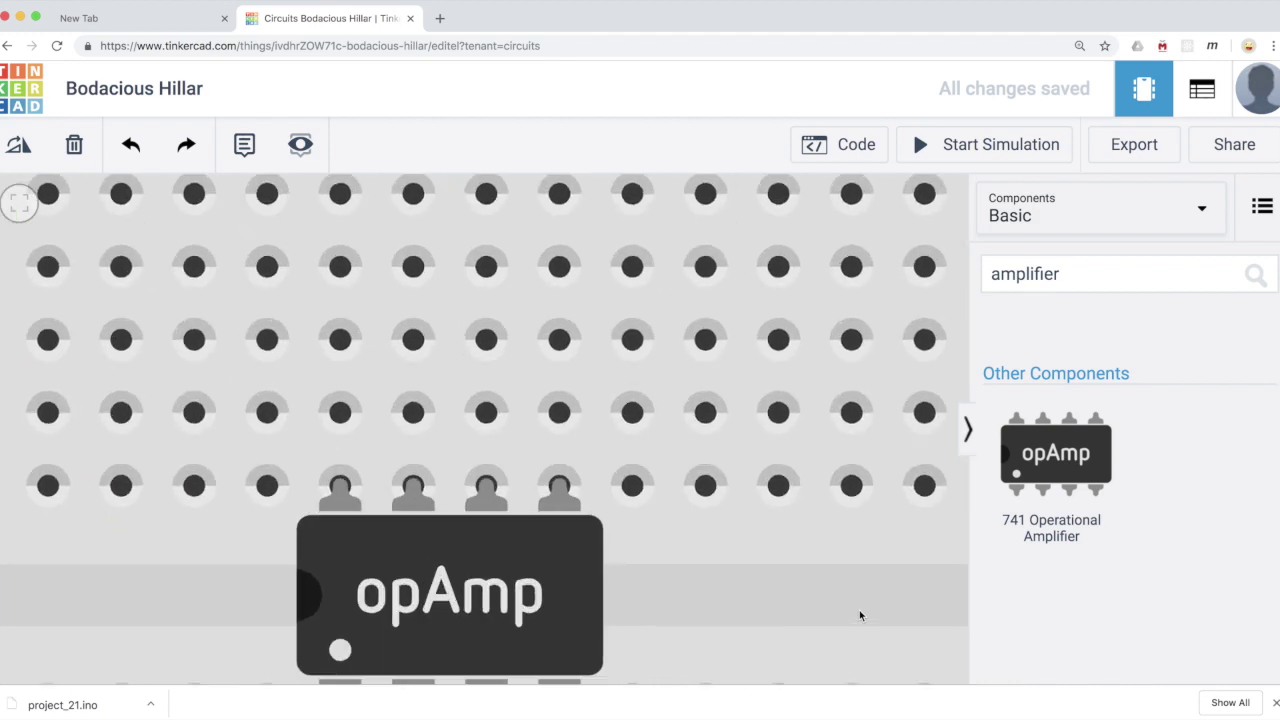
scroll(859, 615, "down", 1)
left_click_drag(859, 612, 862, 539)
left_click(393, 605)
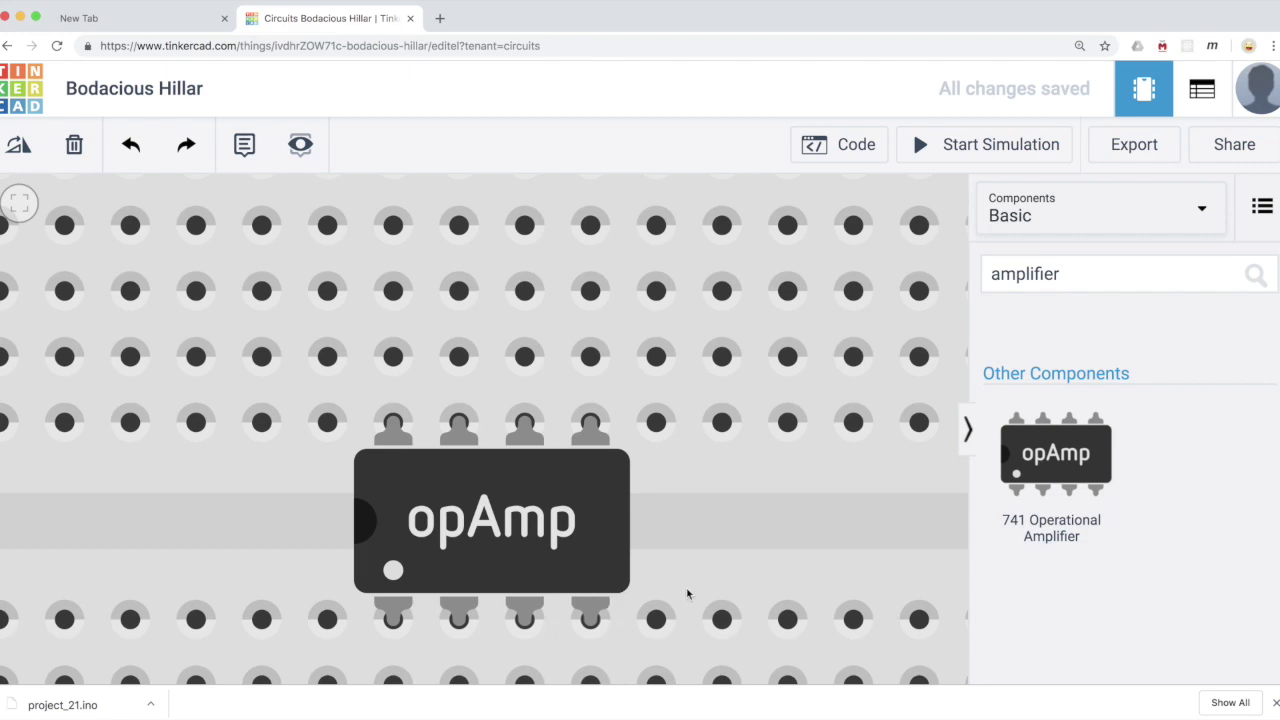
scroll(687, 594, "down", 5)
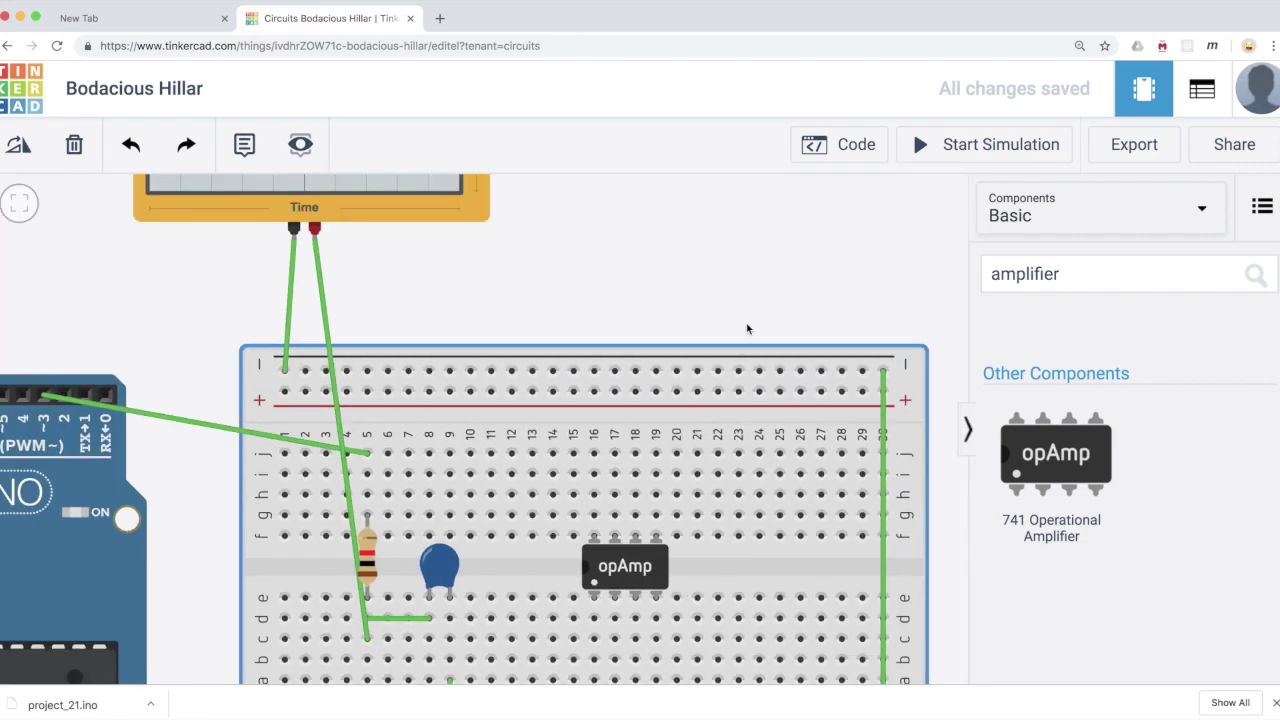
Step: Wire op-amp column 19 to the bottom rail and hole j17 to the top rail
left_click_drag(746, 271, 714, 200)
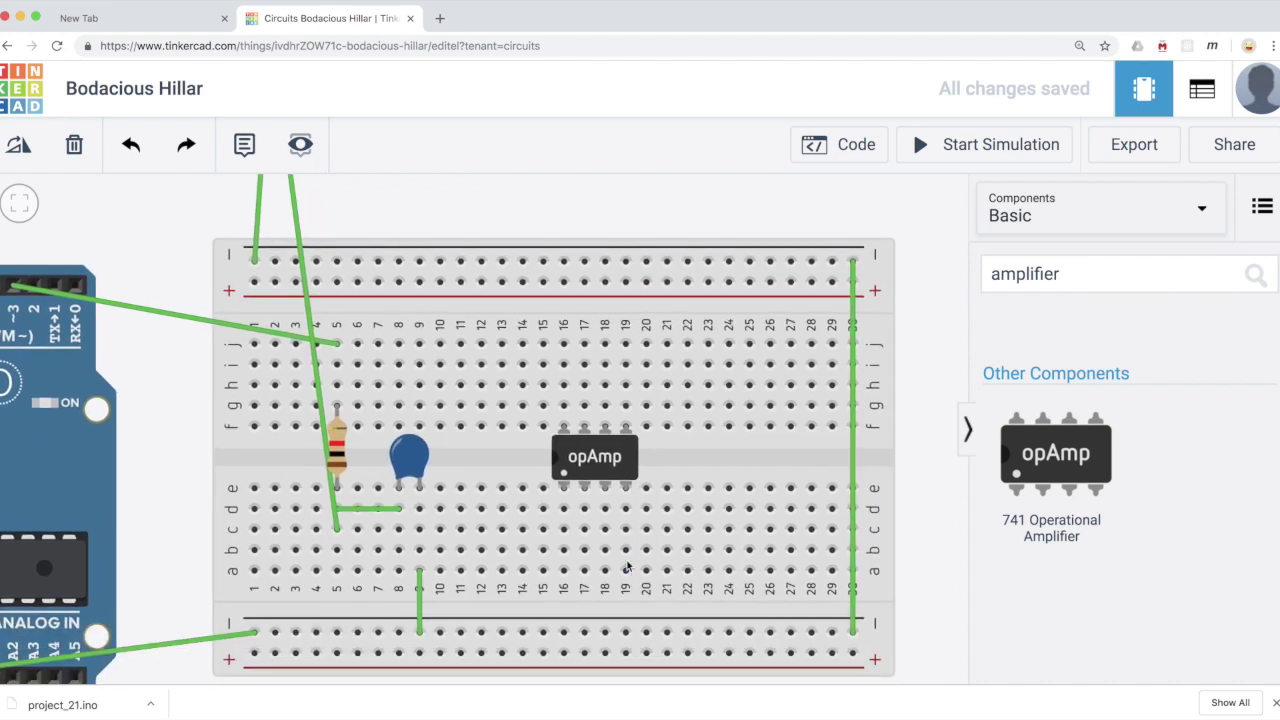
left_click(625, 572)
left_click(625, 632)
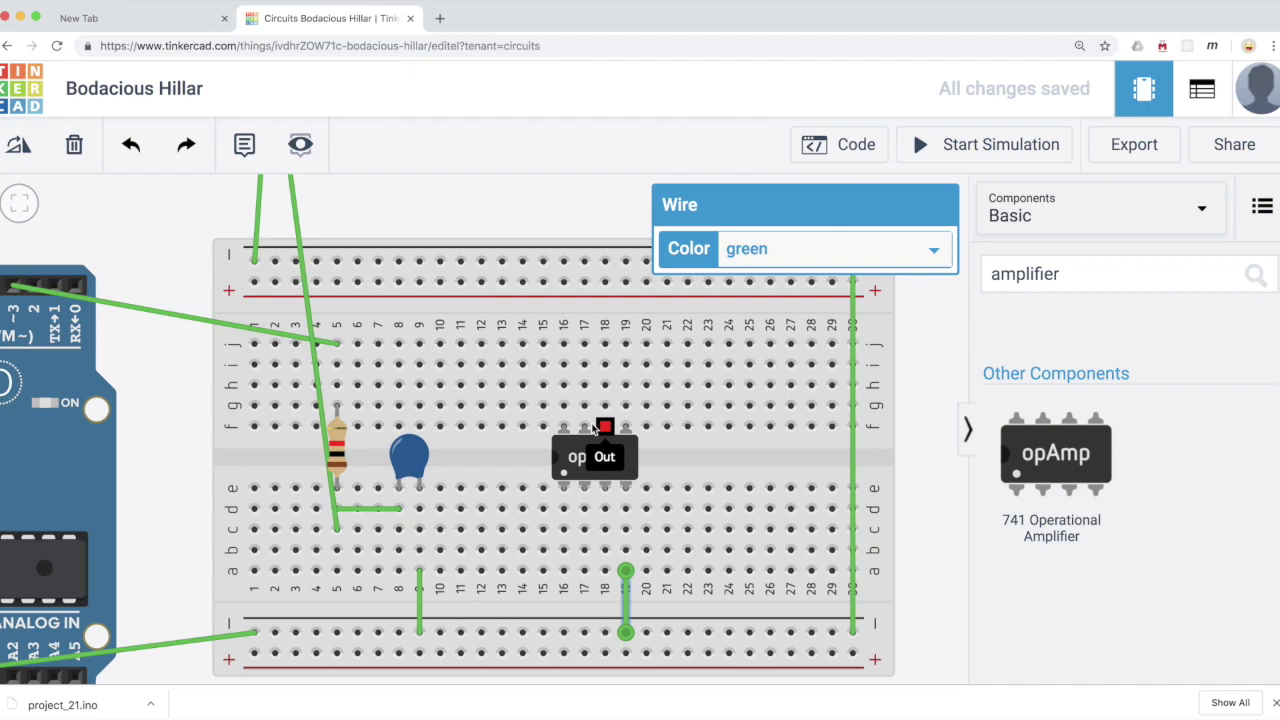
left_click(585, 345)
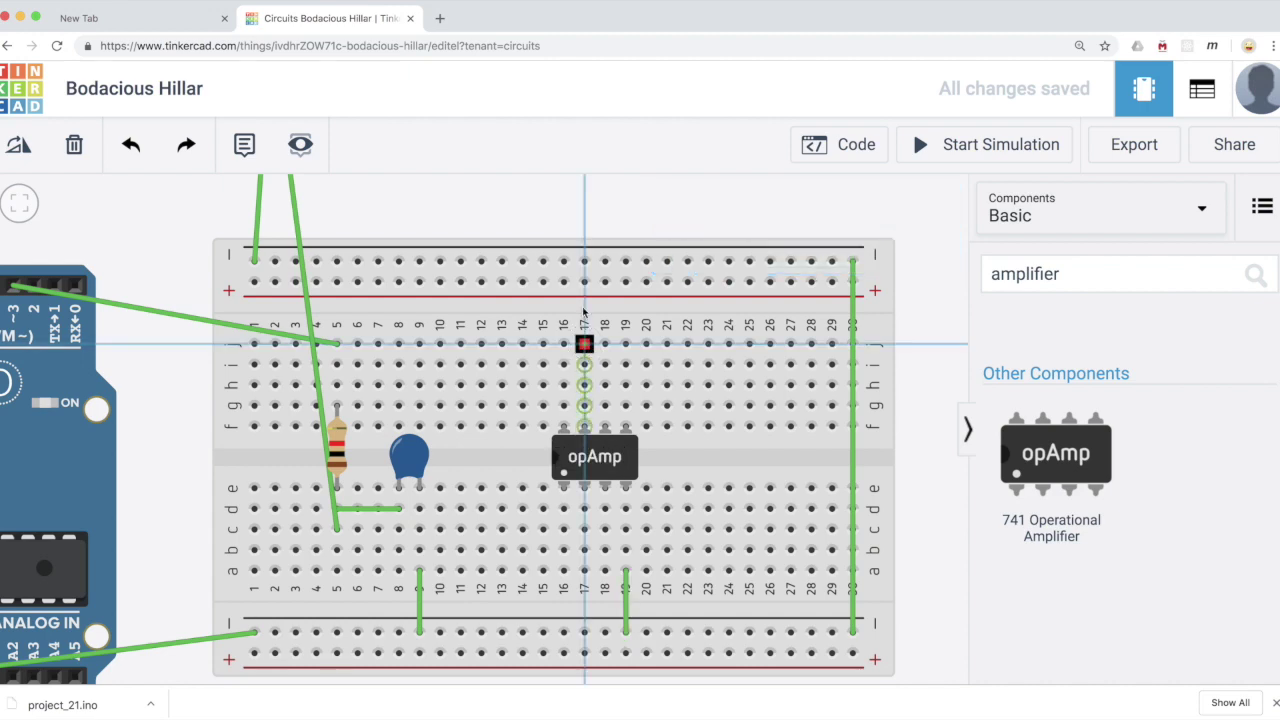
left_click(585, 282)
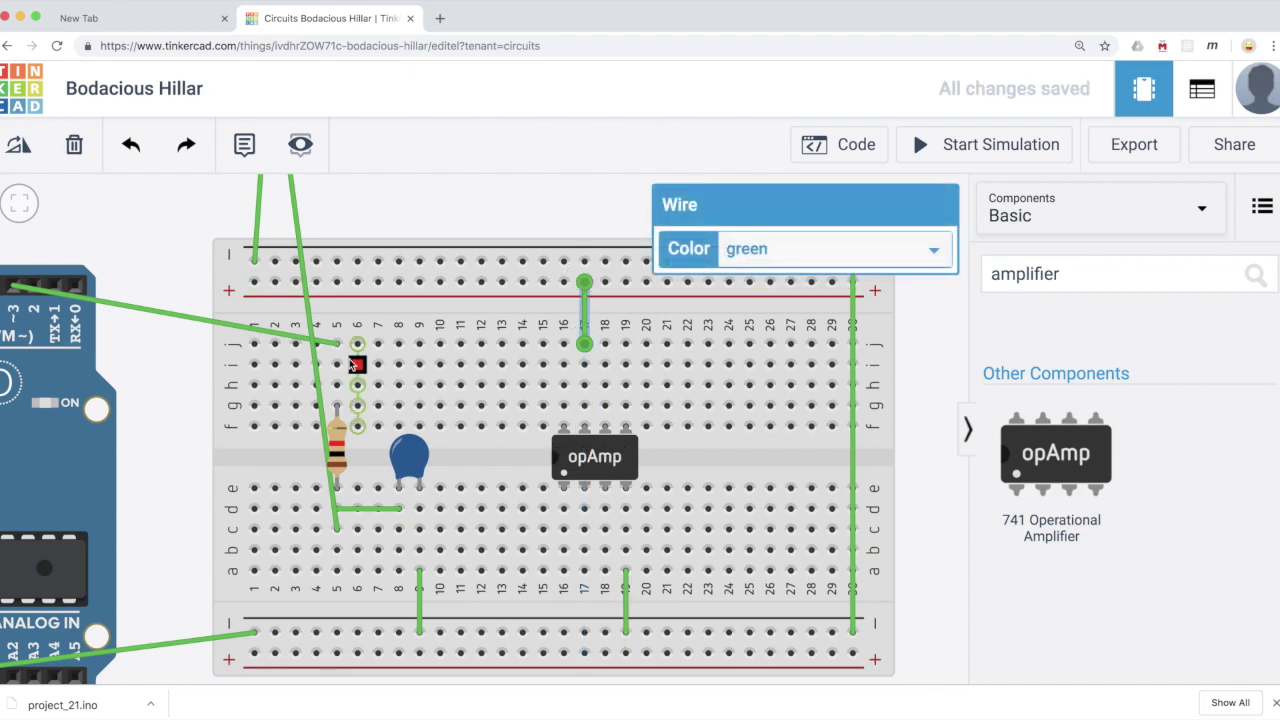
Step: Wire Arduino 5V to the bottom rail and bridge bottom and top rails at column 29
left_click_drag(160, 398, 510, 405)
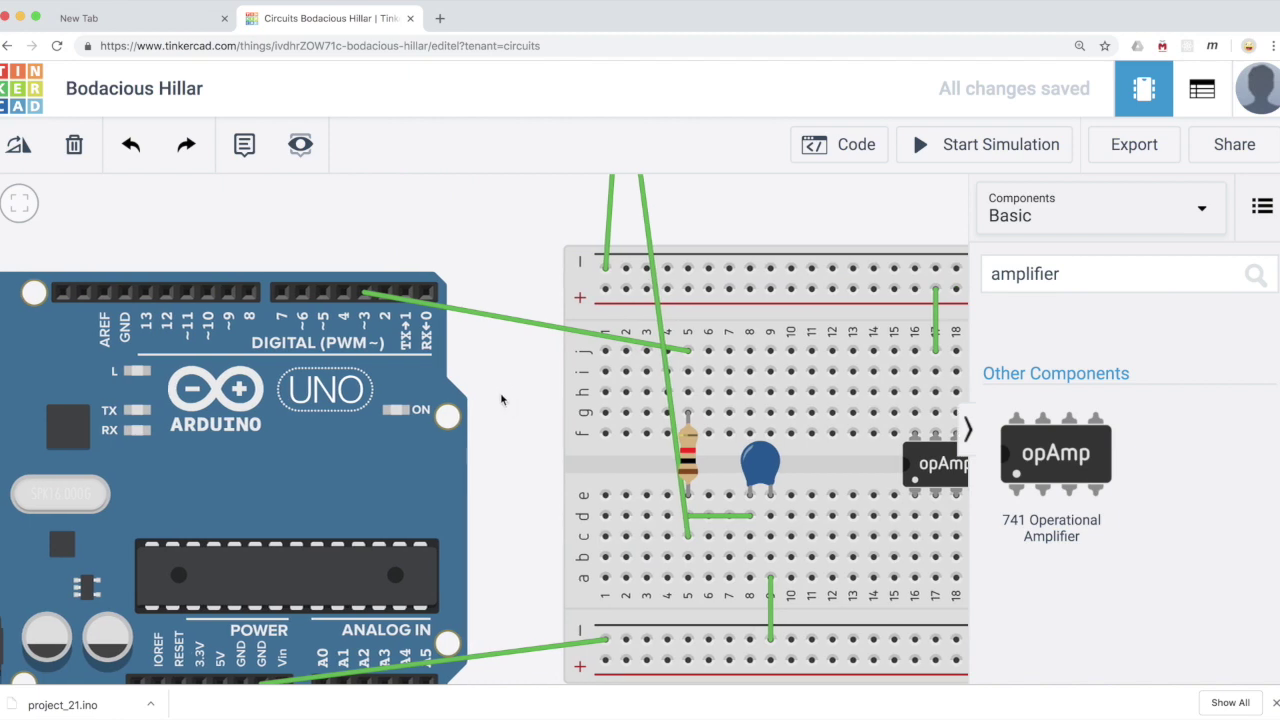
scroll(232, 655, "down", 3)
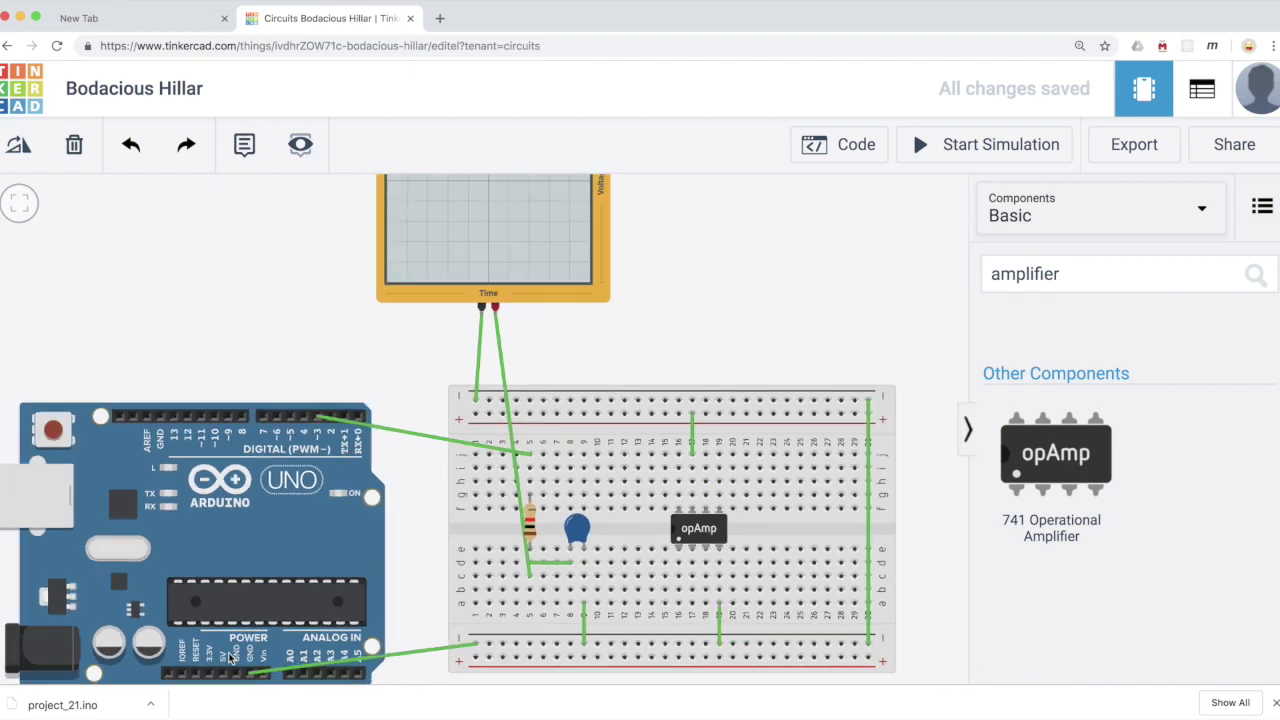
left_click(223, 674)
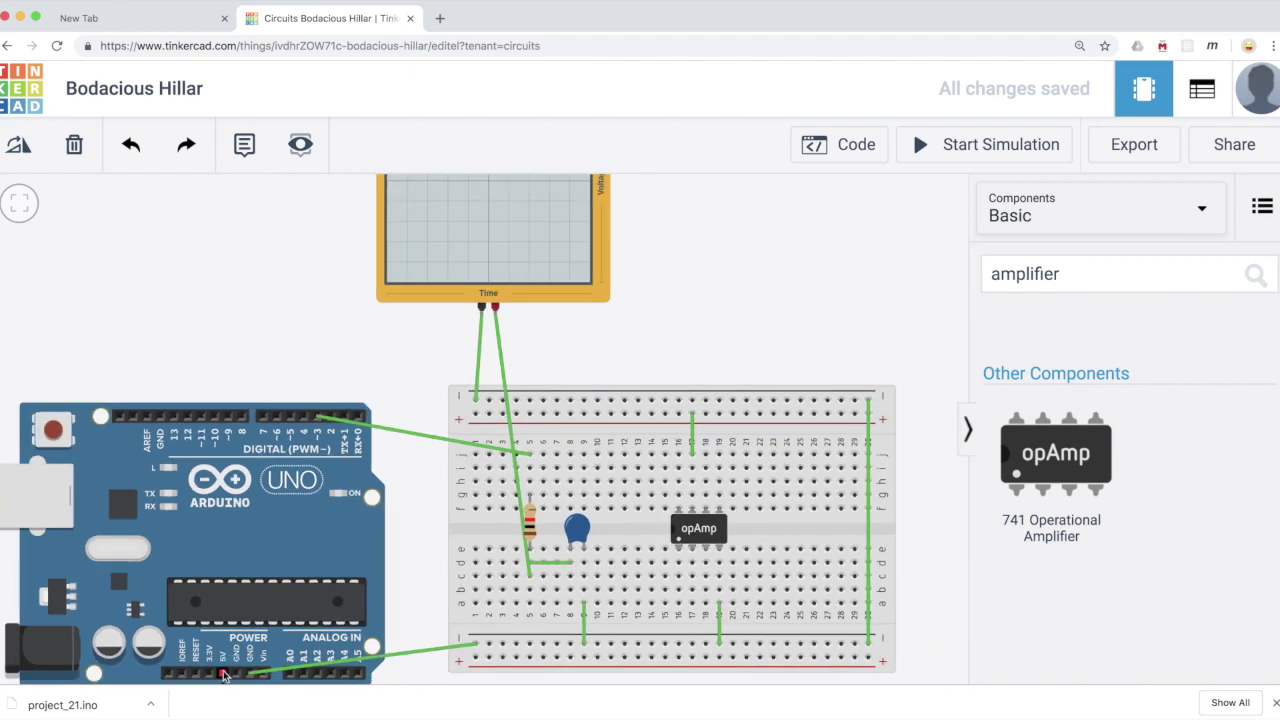
left_click(476, 658)
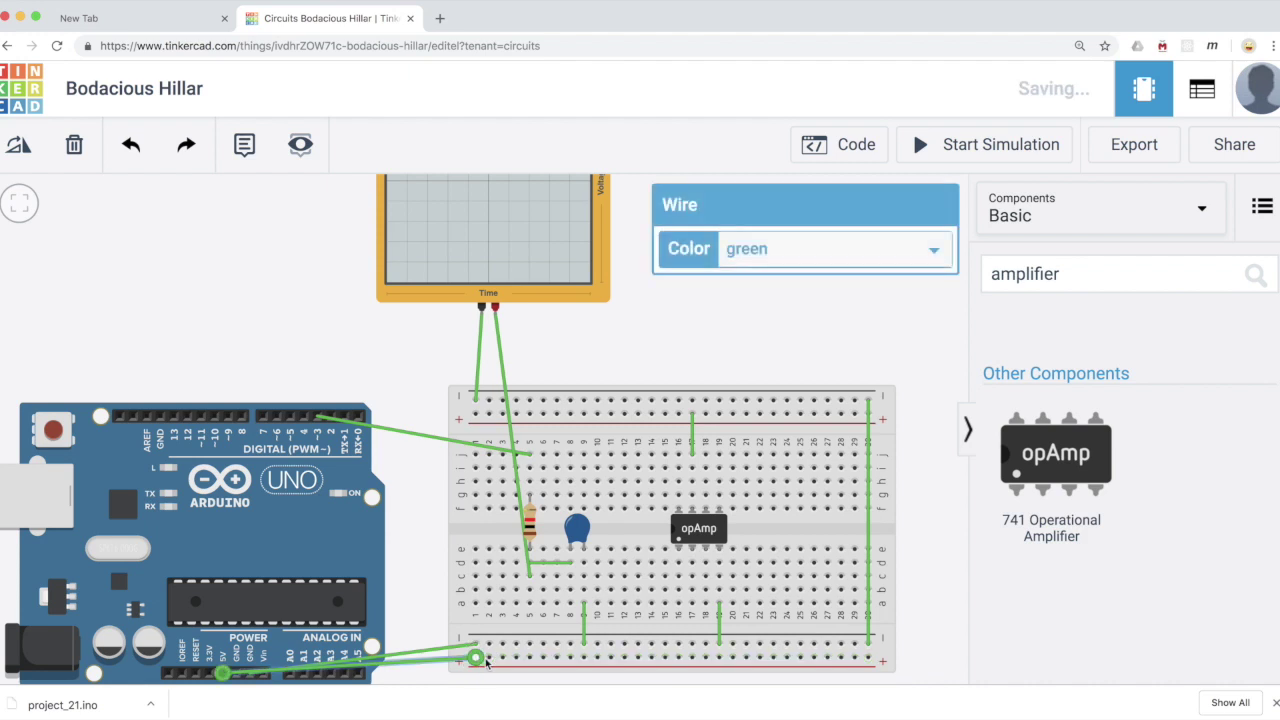
left_click(855, 658)
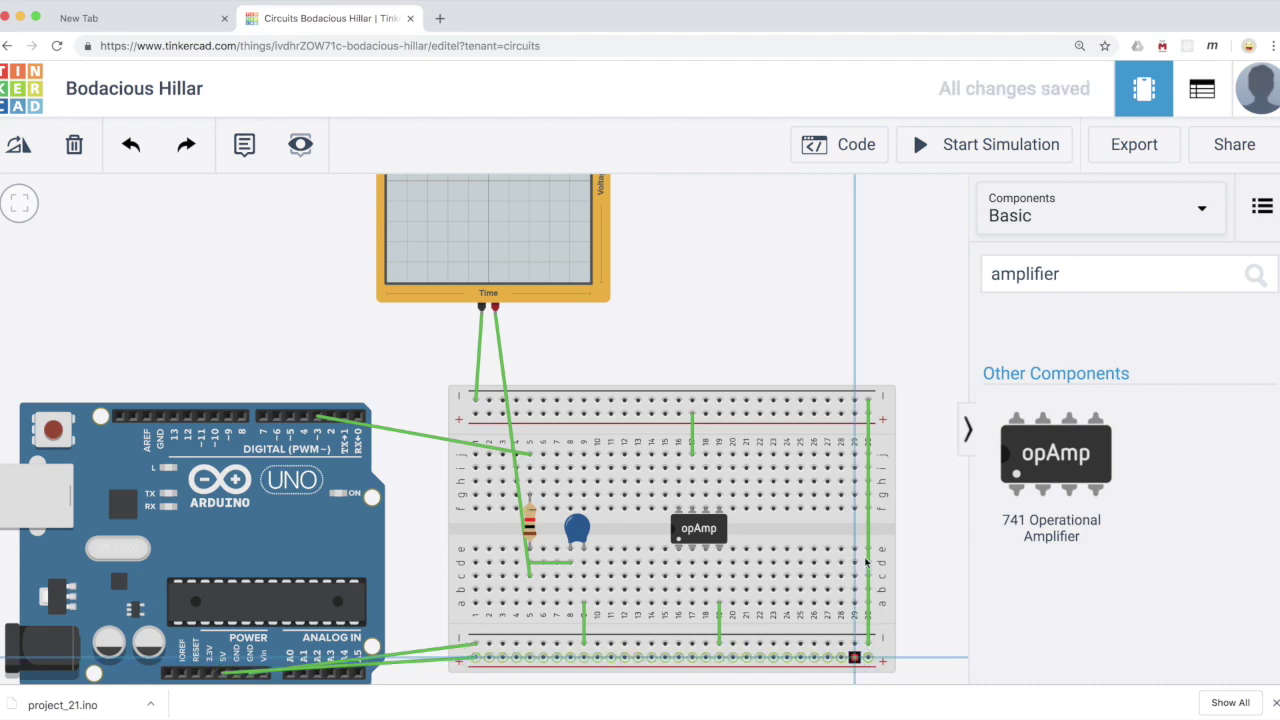
left_click(855, 412)
left_click(779, 347)
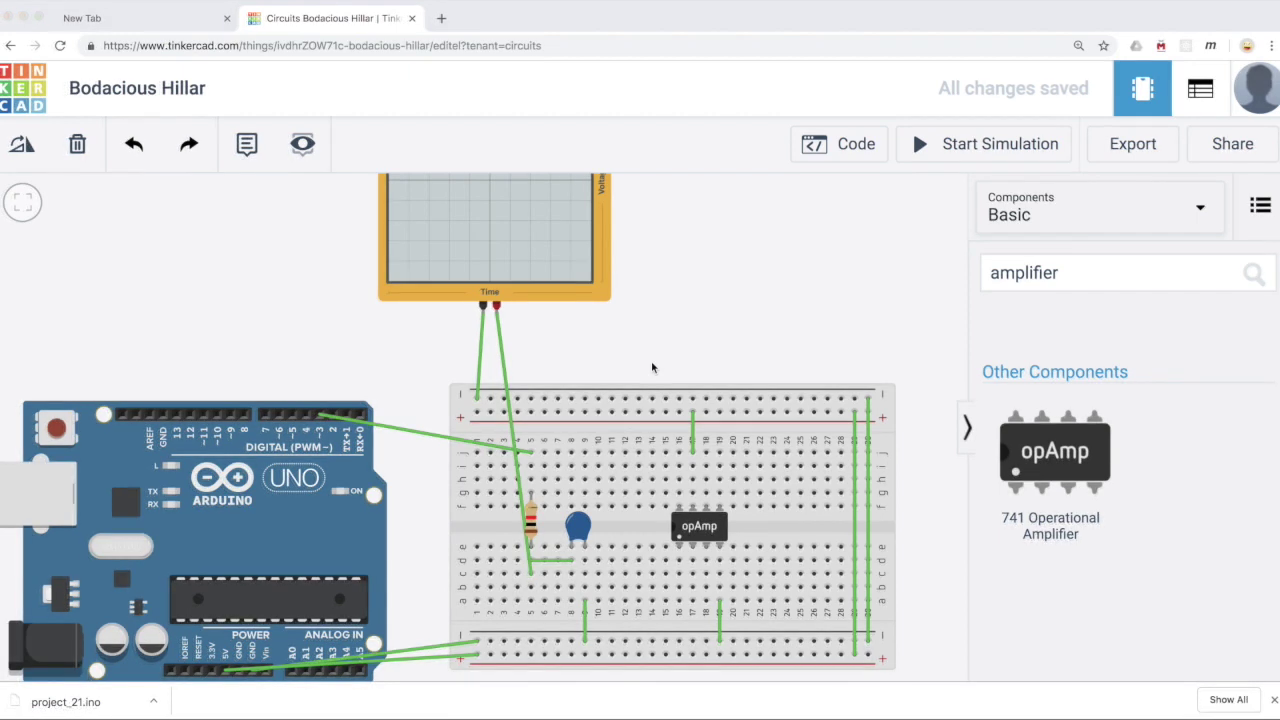
Step: Go back to the dashboard and delete the Bodacious Hillar design, confirming the deletion
left_click(16, 85)
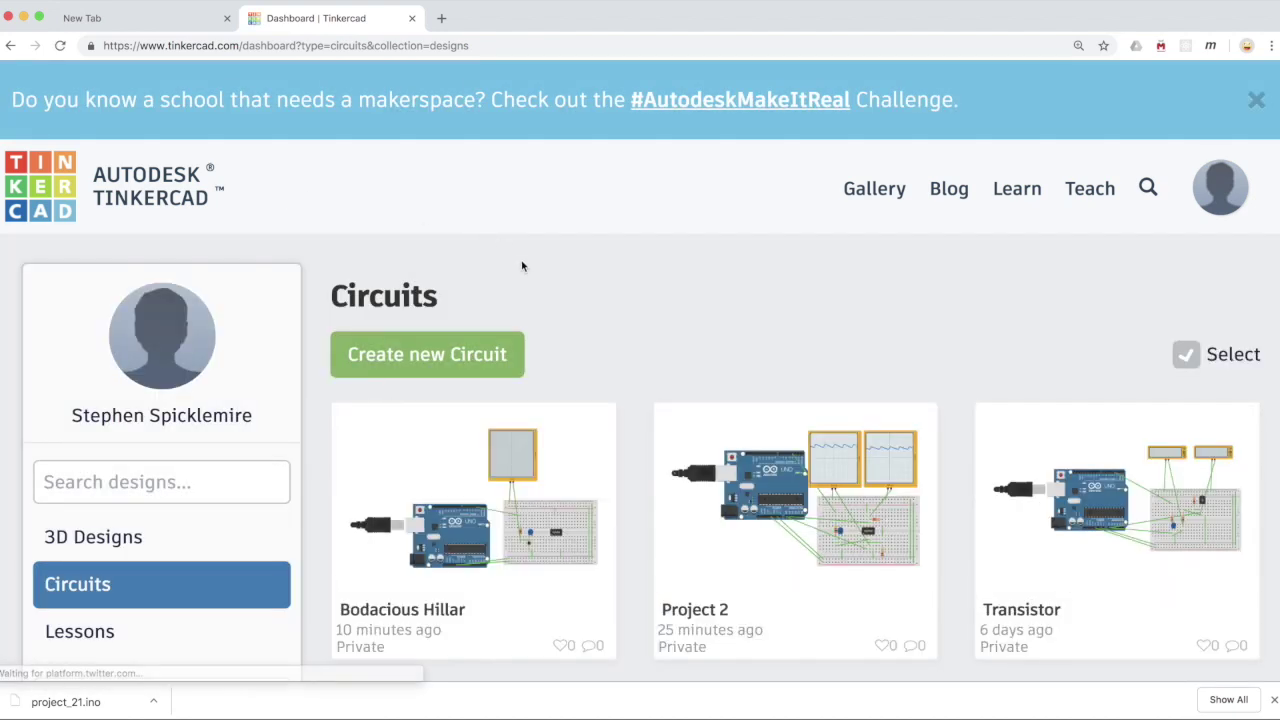
scroll(526, 272, "down", 1)
left_click(585, 411)
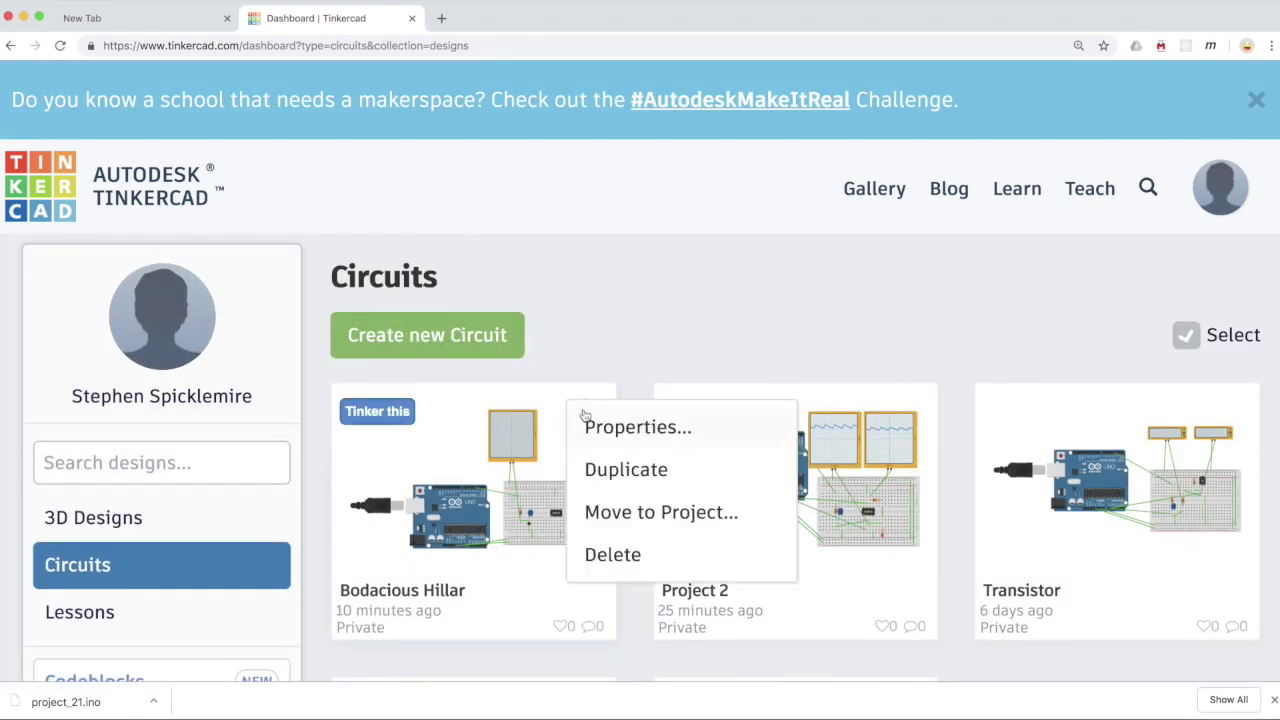
left_click(615, 552)
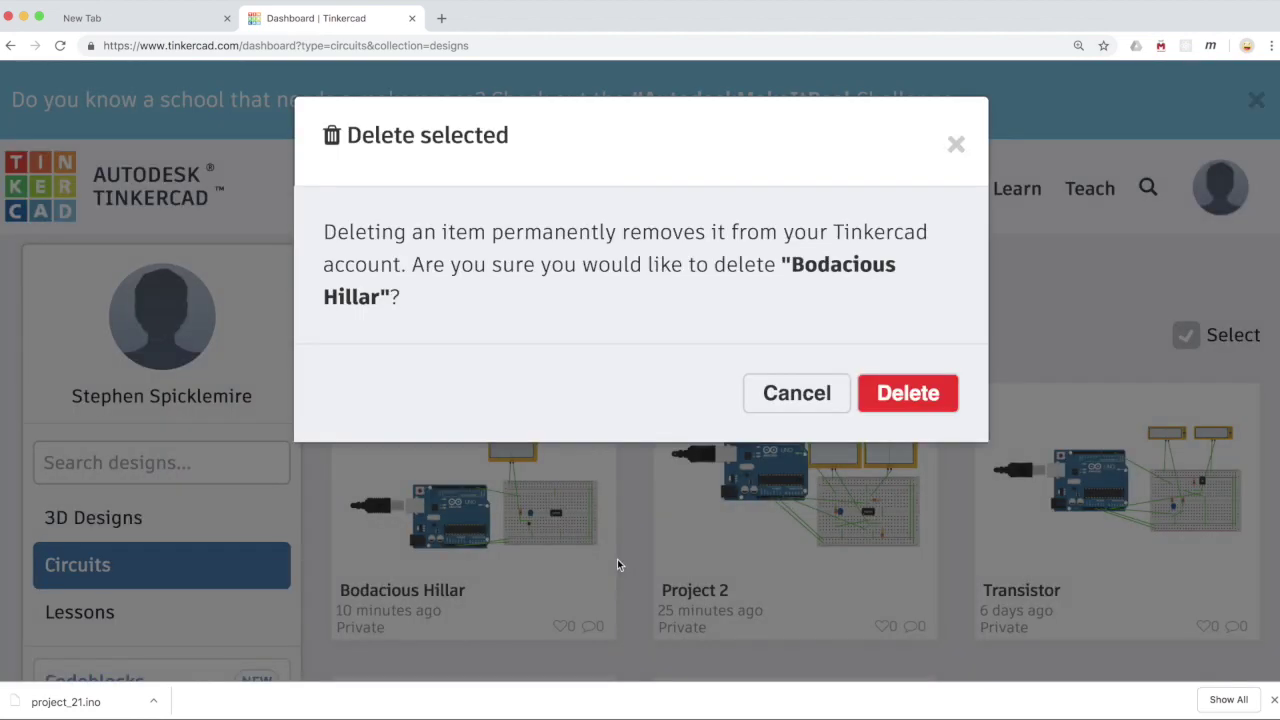
left_click(895, 397)
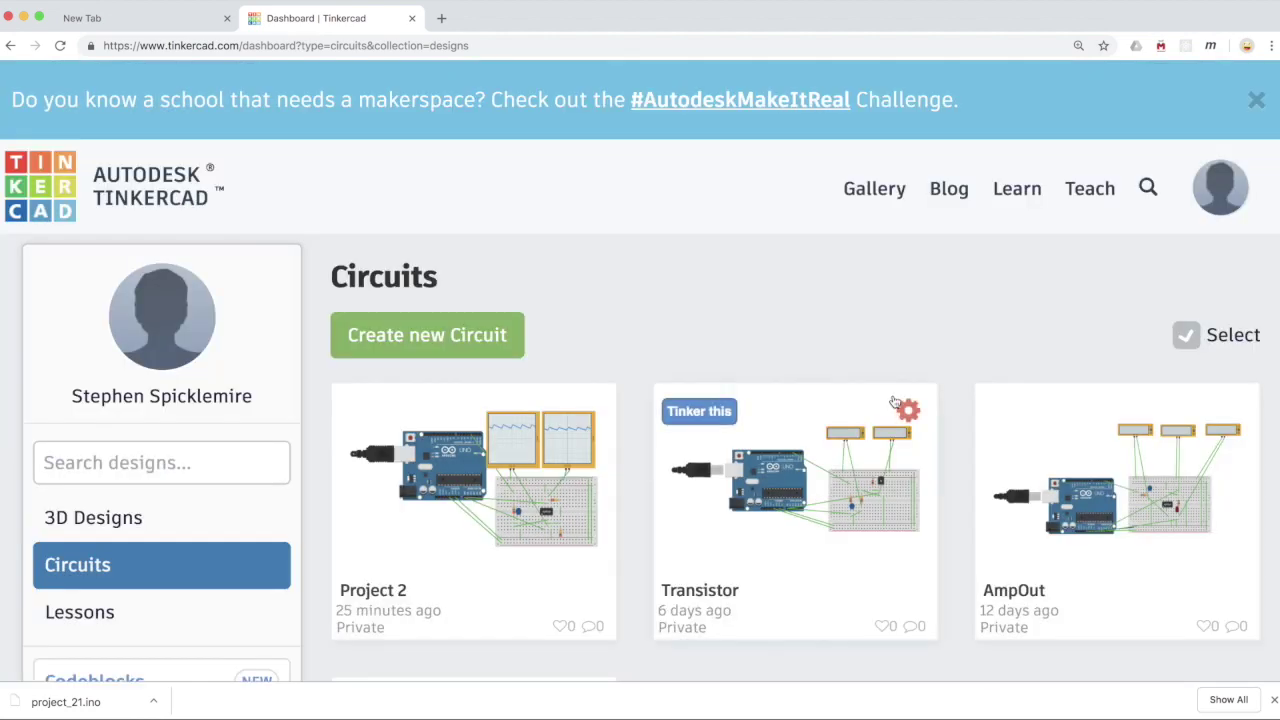
mouse_move(480, 452)
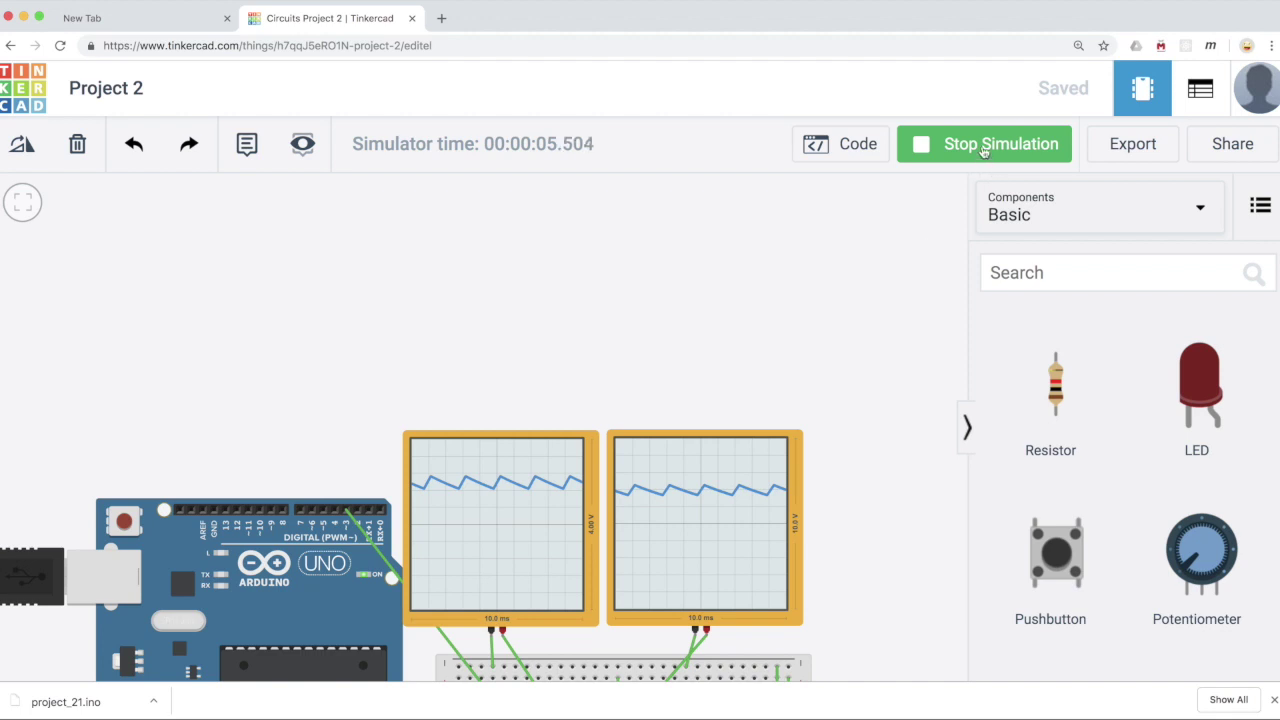
Step: Stop the Project 2 simulation and show its Arduino sketch (N = 60, analogWrite(PWMOUT,50))
left_click(985, 144)
left_click(866, 144)
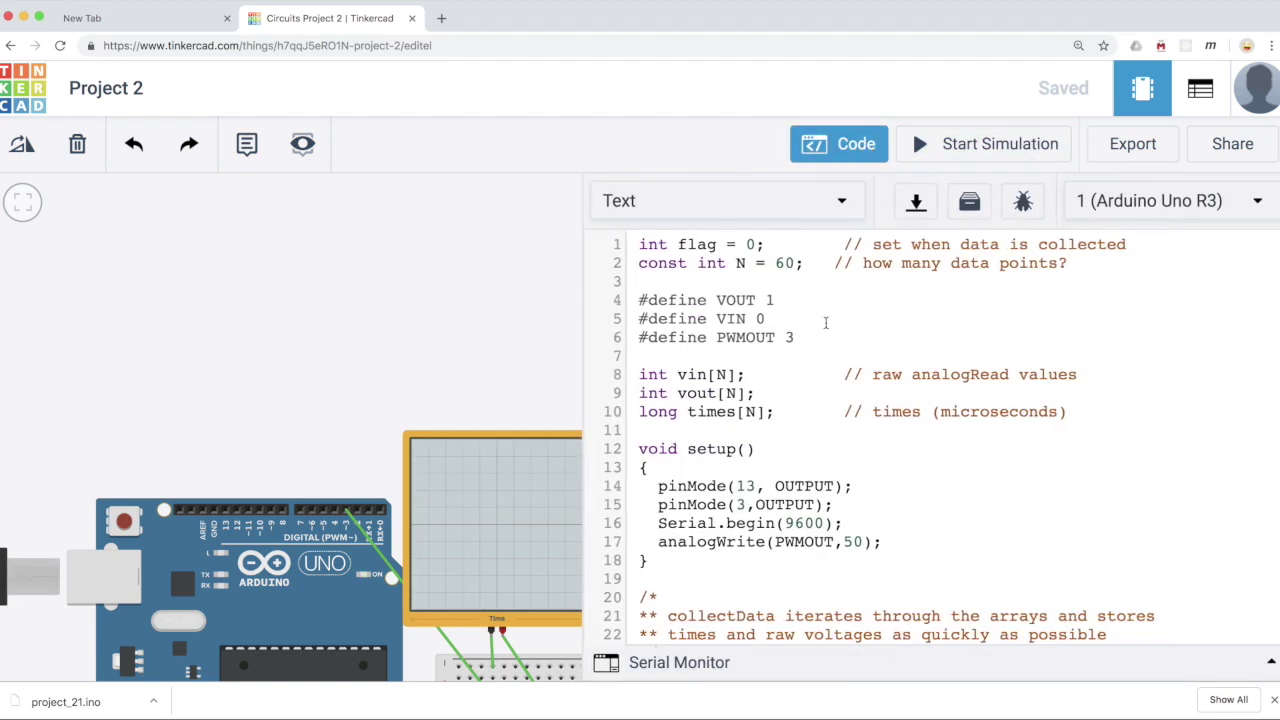
scroll(823, 372, "down", 2)
scroll(823, 372, "up", 1)
scroll(760, 343, "down", 5)
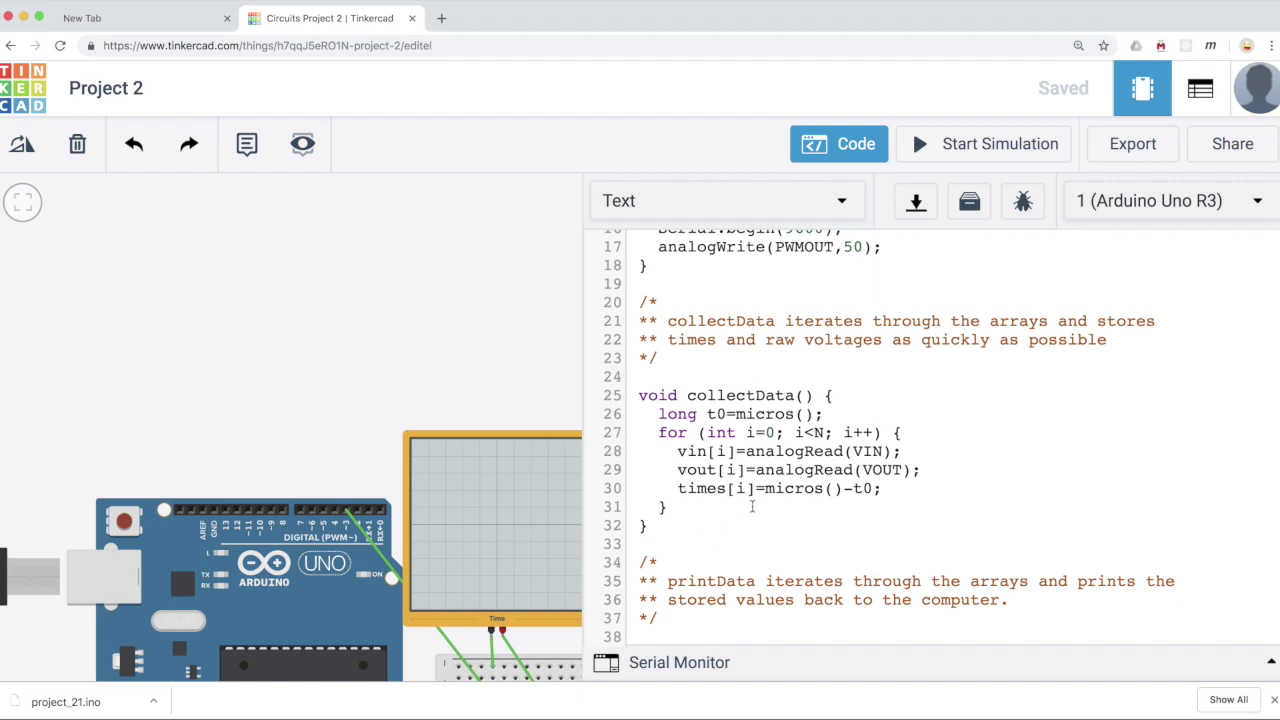
scroll(774, 503, "down", 10)
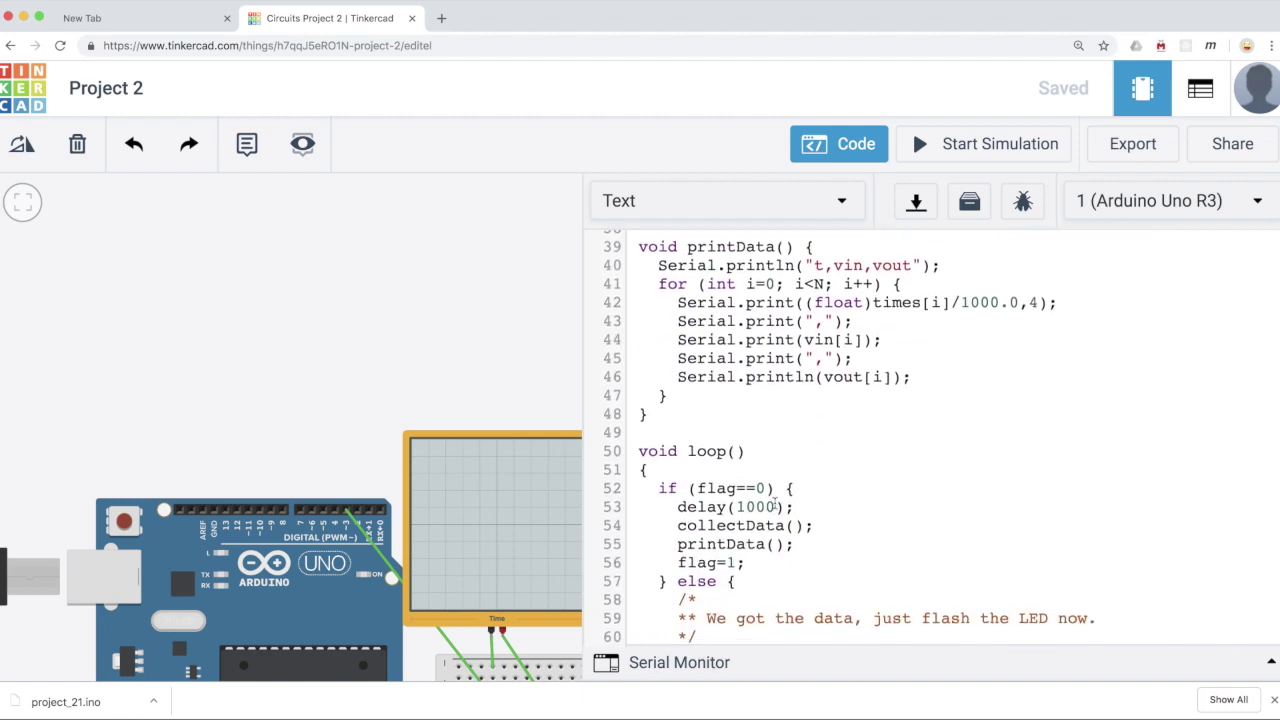
scroll(774, 503, "up", 2)
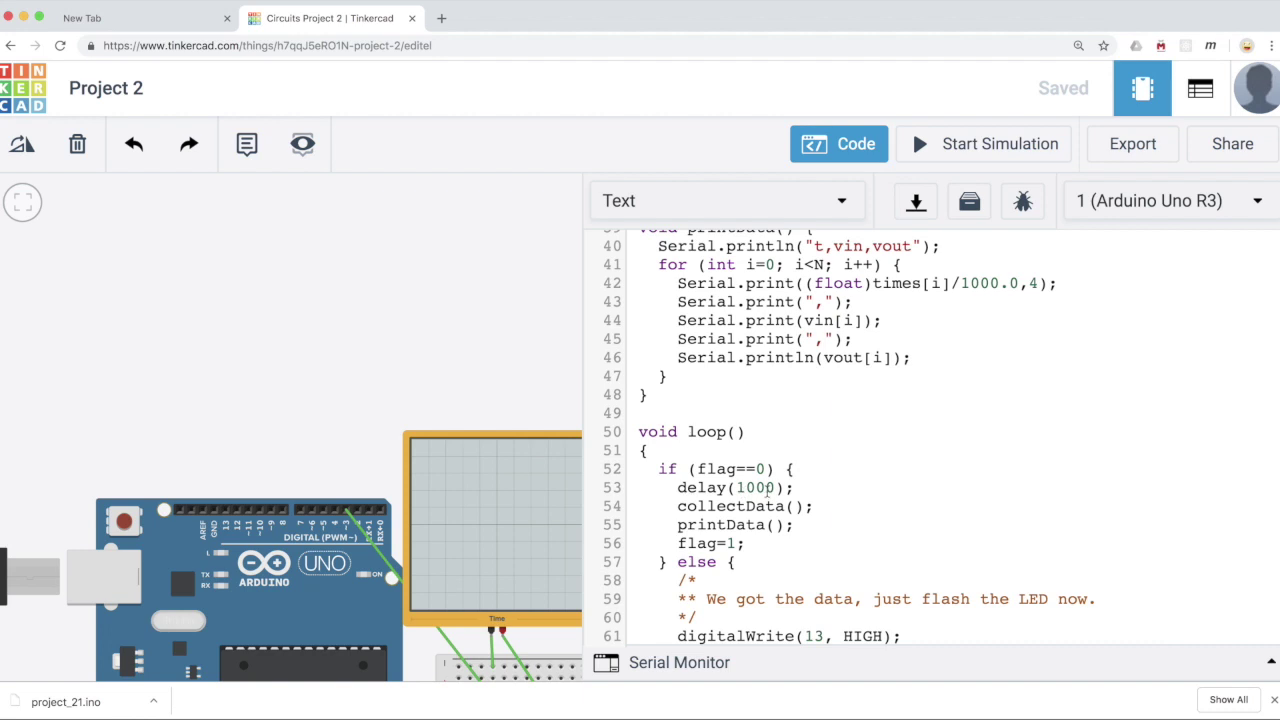
scroll(768, 488, "up", 5)
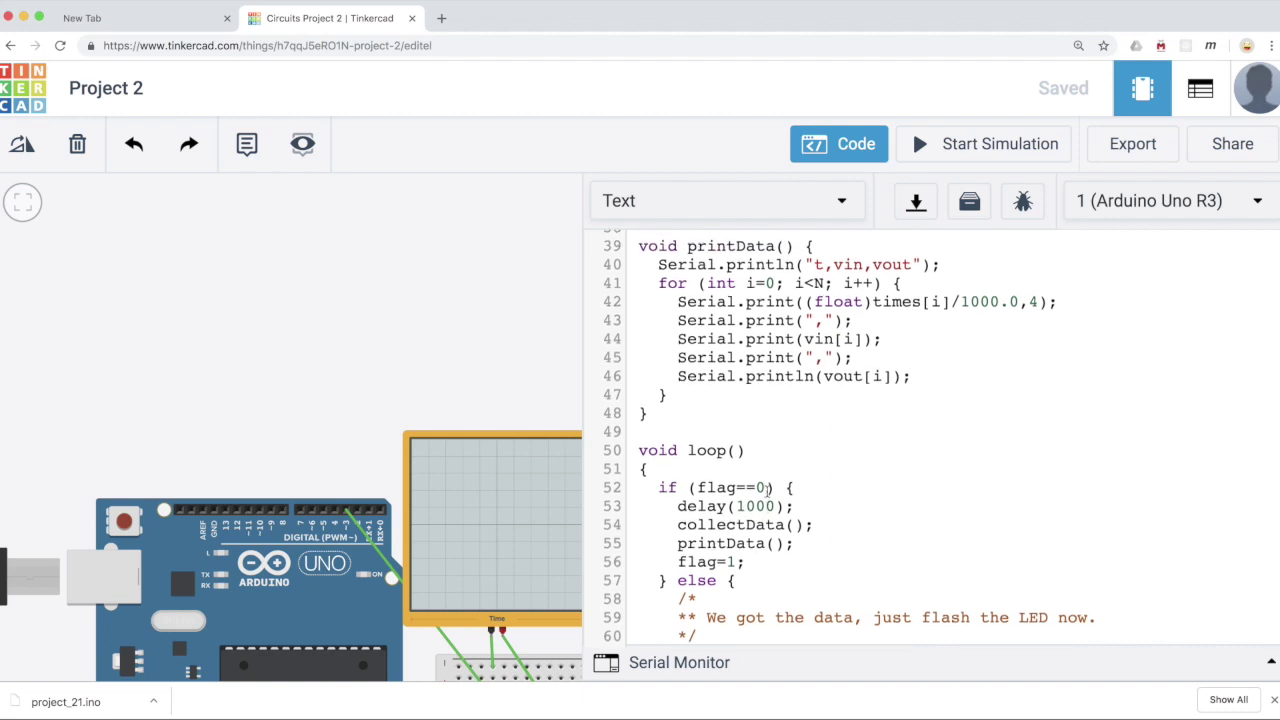
scroll(768, 488, "up", 1)
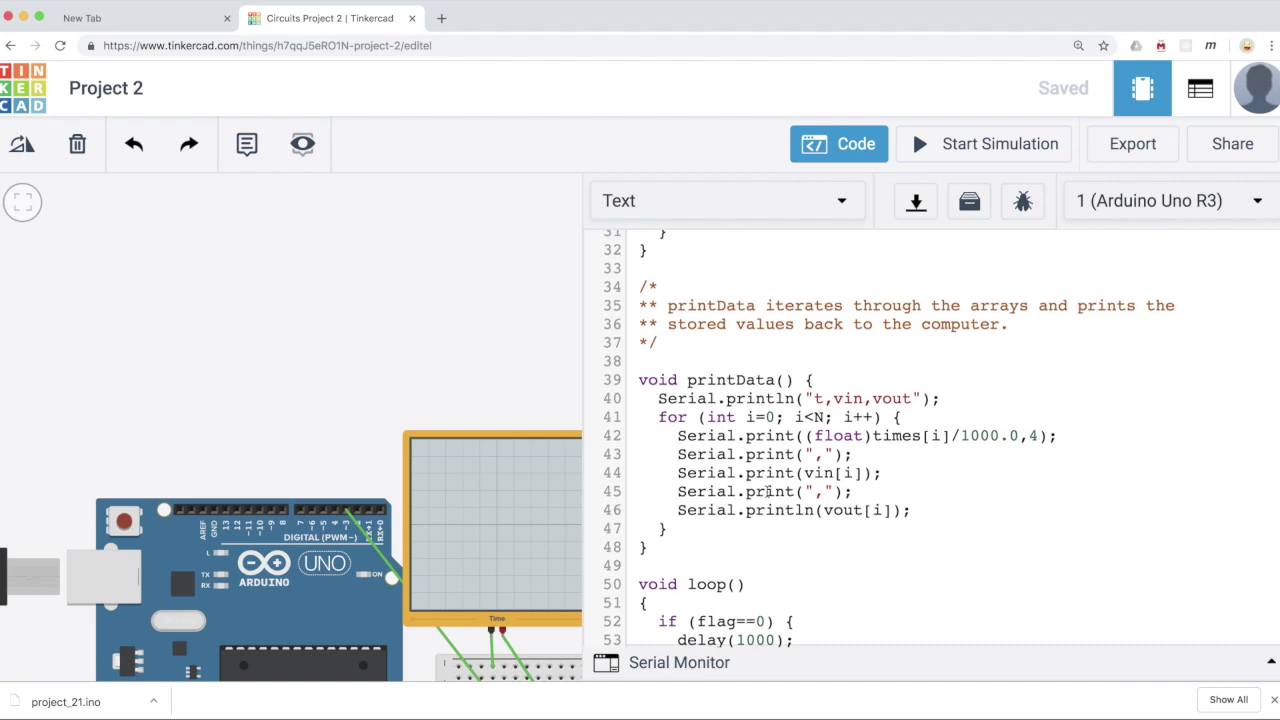